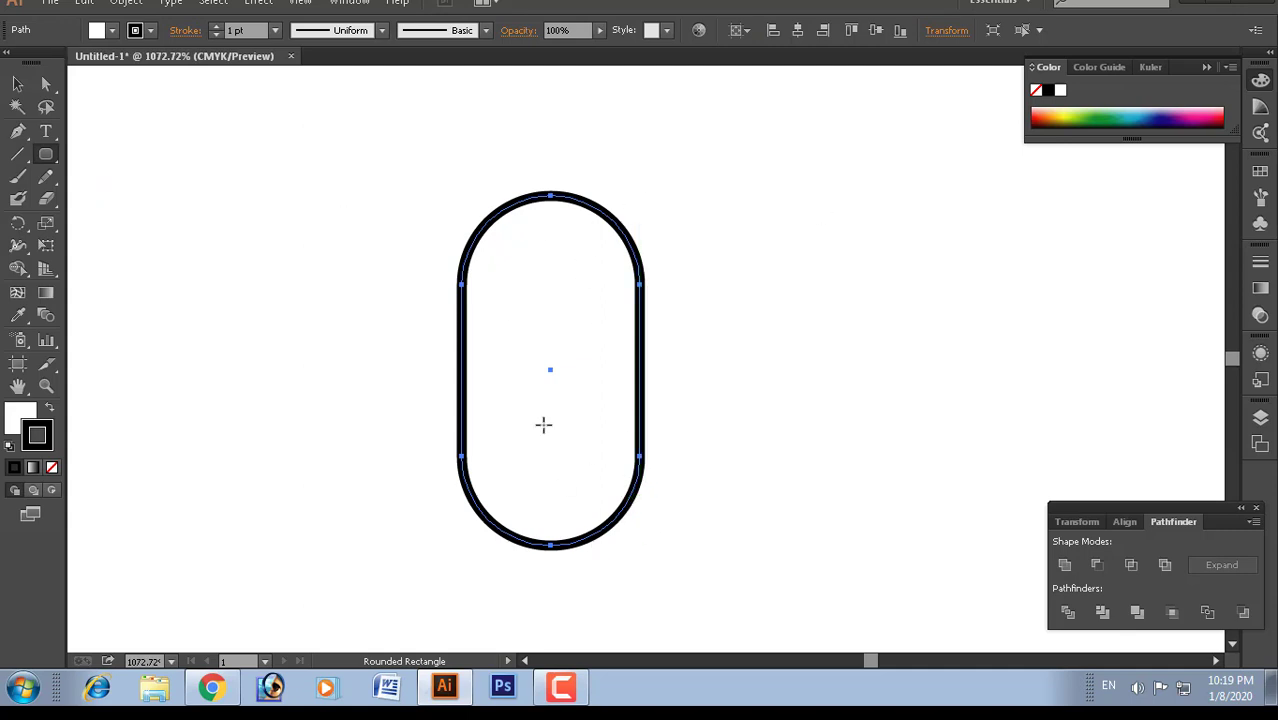
Step: Fill the rounded rectangle with bright red and remove its black outline
click(1060, 112)
double_click(18, 416)
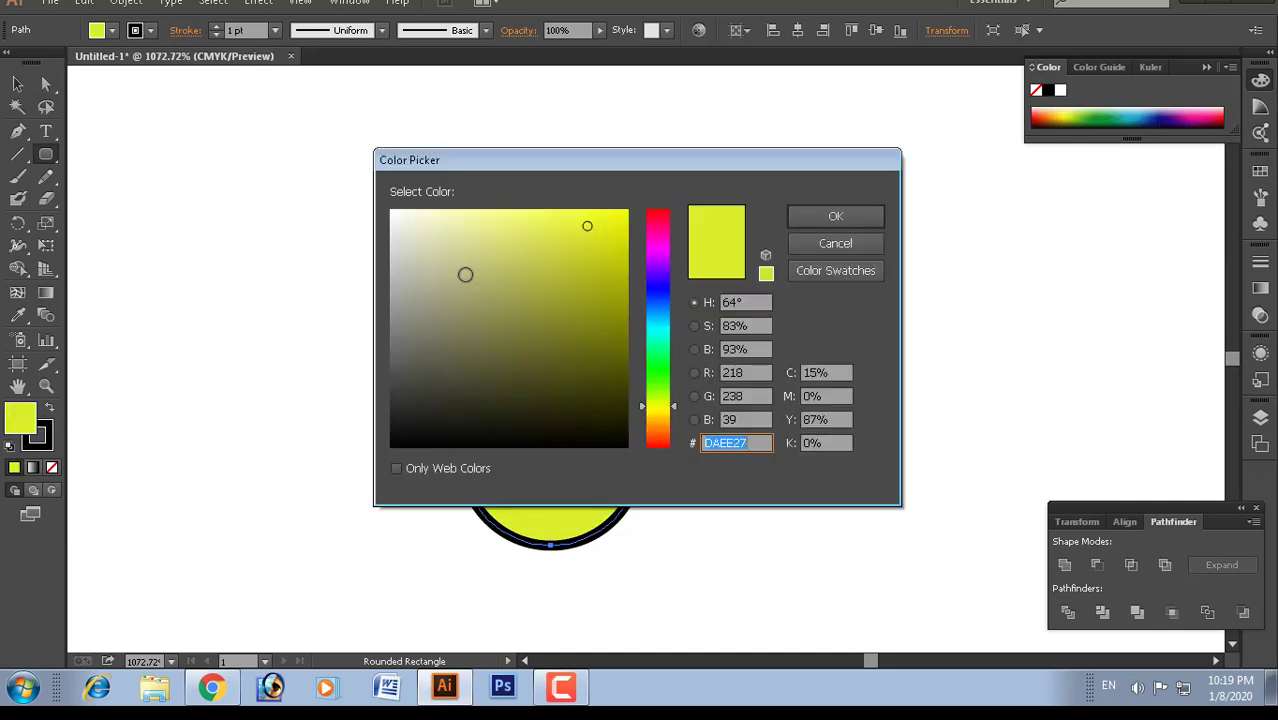
click(662, 427)
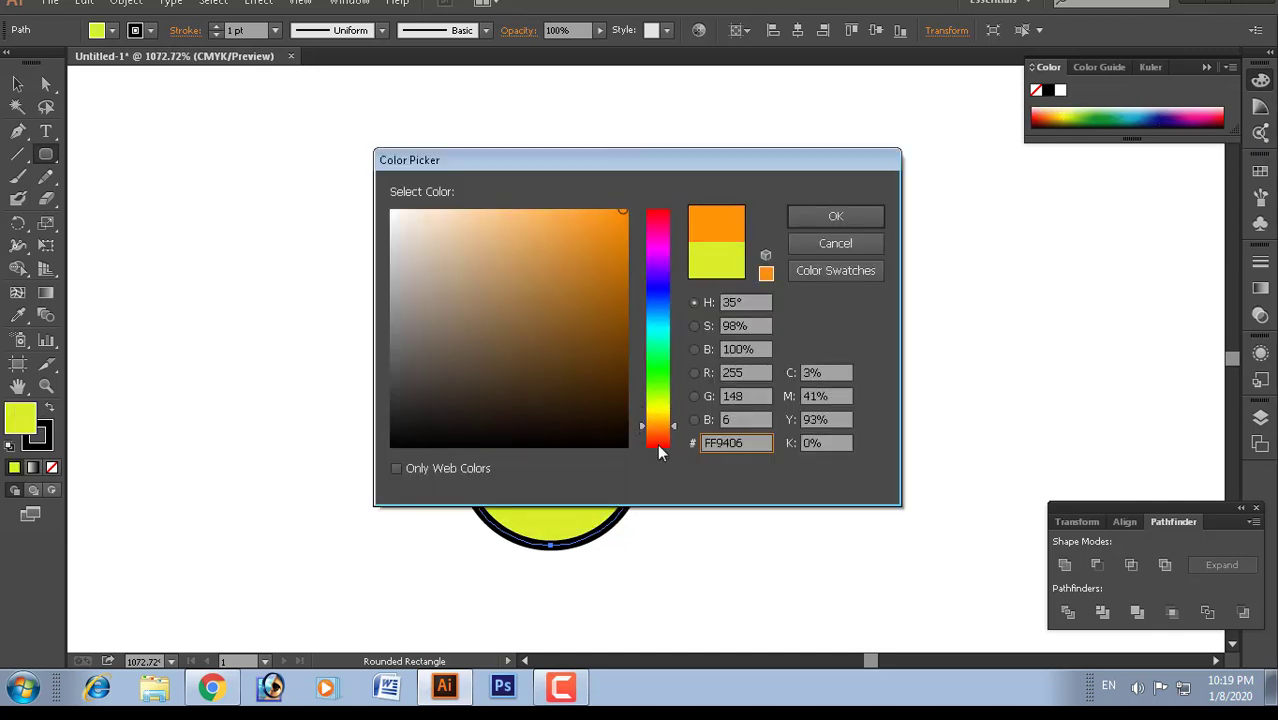
click(660, 452)
click(836, 216)
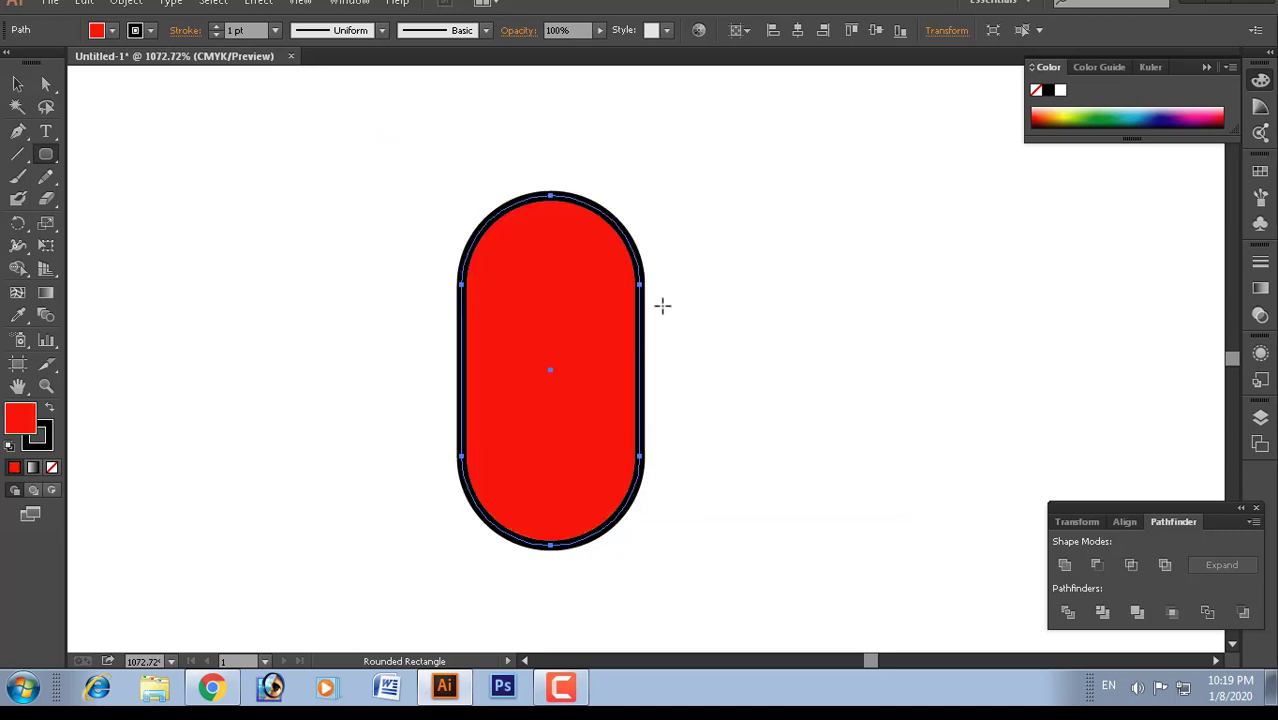
click(46, 440)
click(52, 467)
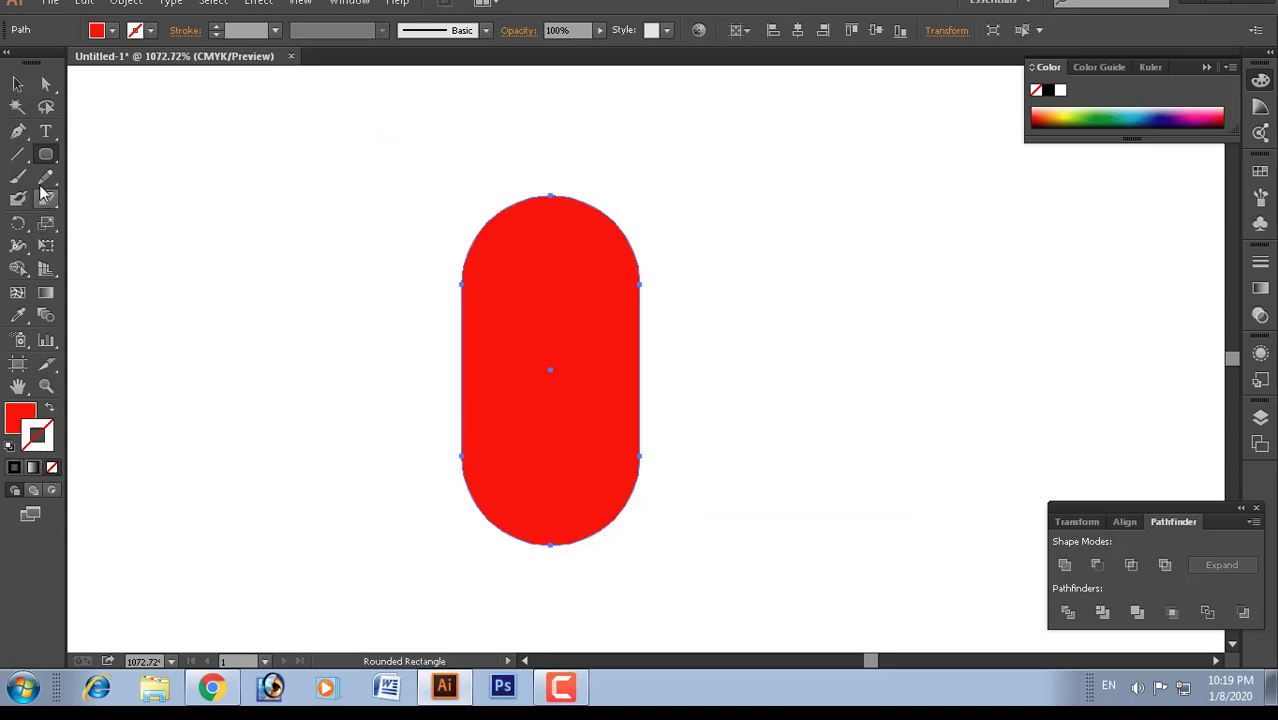
Step: Use the Pen tool to draw three scalloped arcs across the middle of the red shape from one side to the other
click(18, 131)
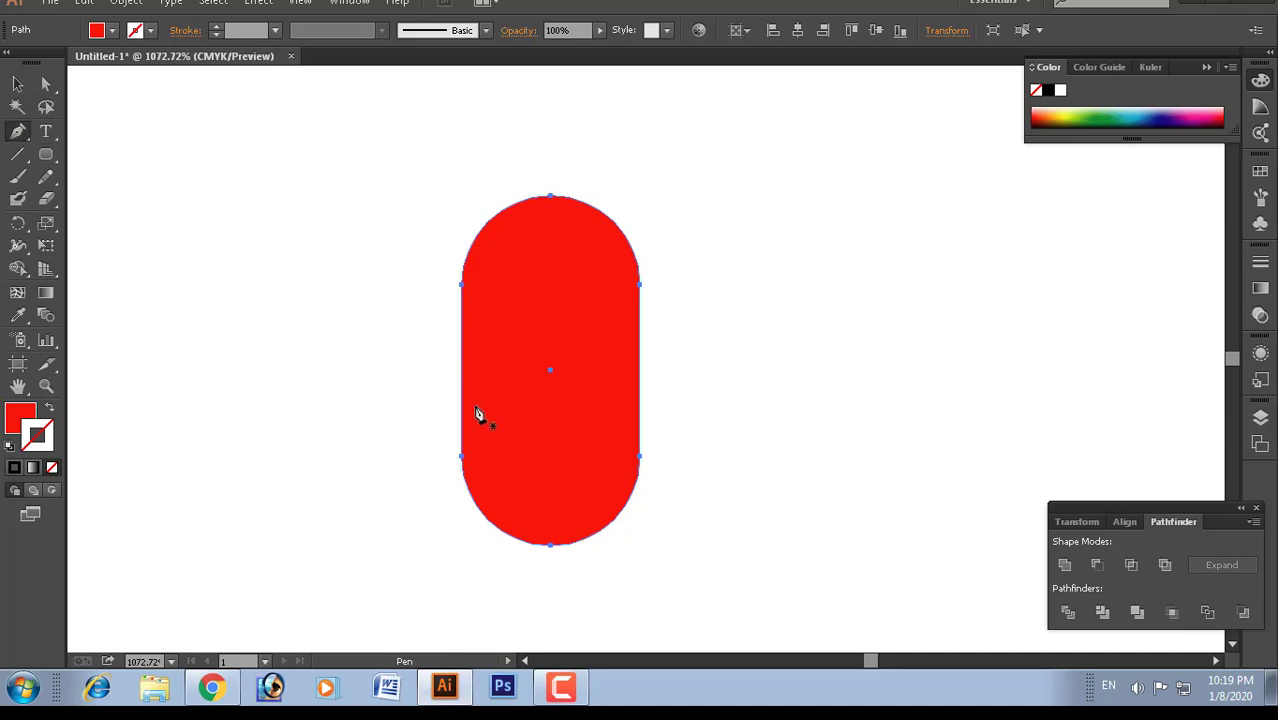
click(14, 88)
click(220, 400)
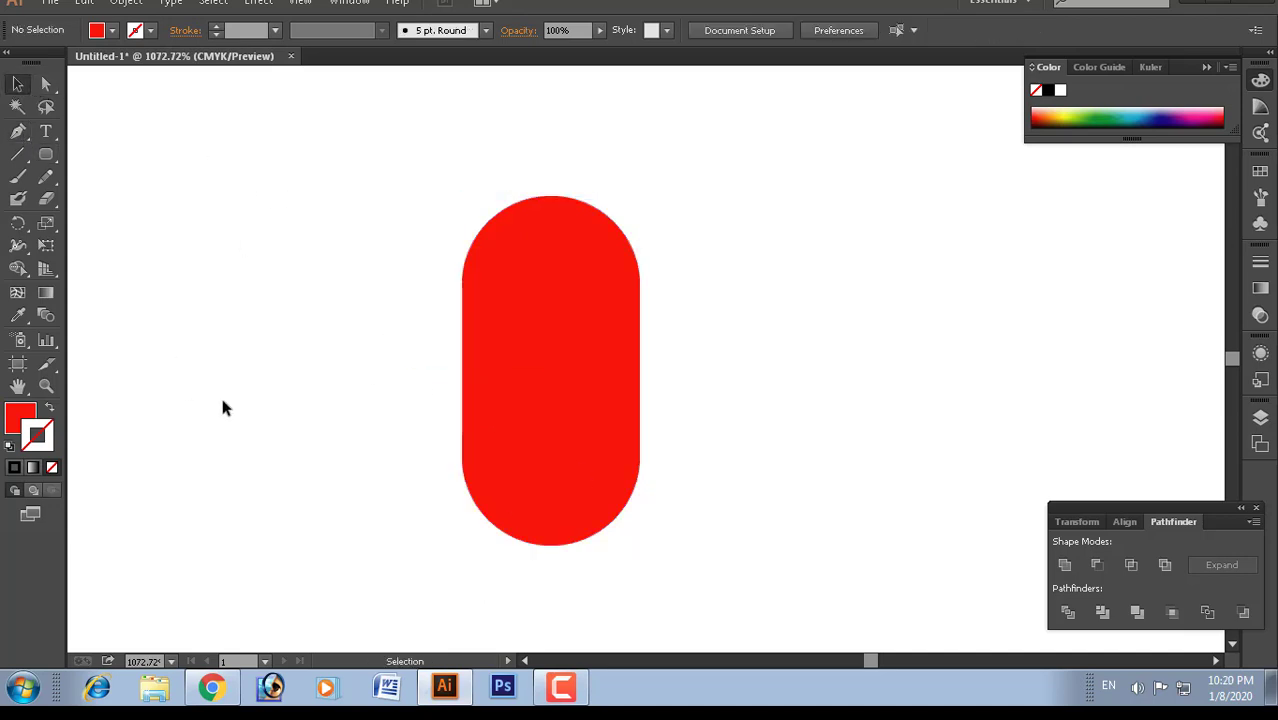
click(18, 131)
click(462, 374)
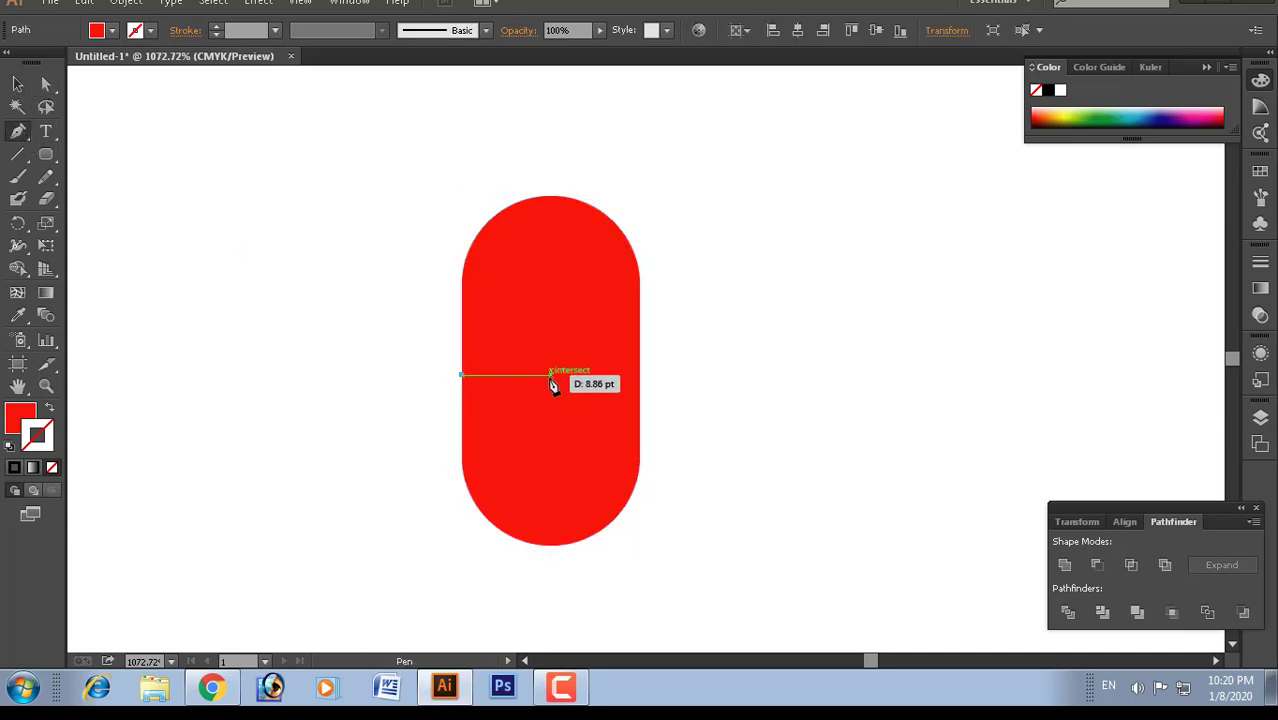
drag(527, 373, 564, 419)
drag(528, 375, 602, 410)
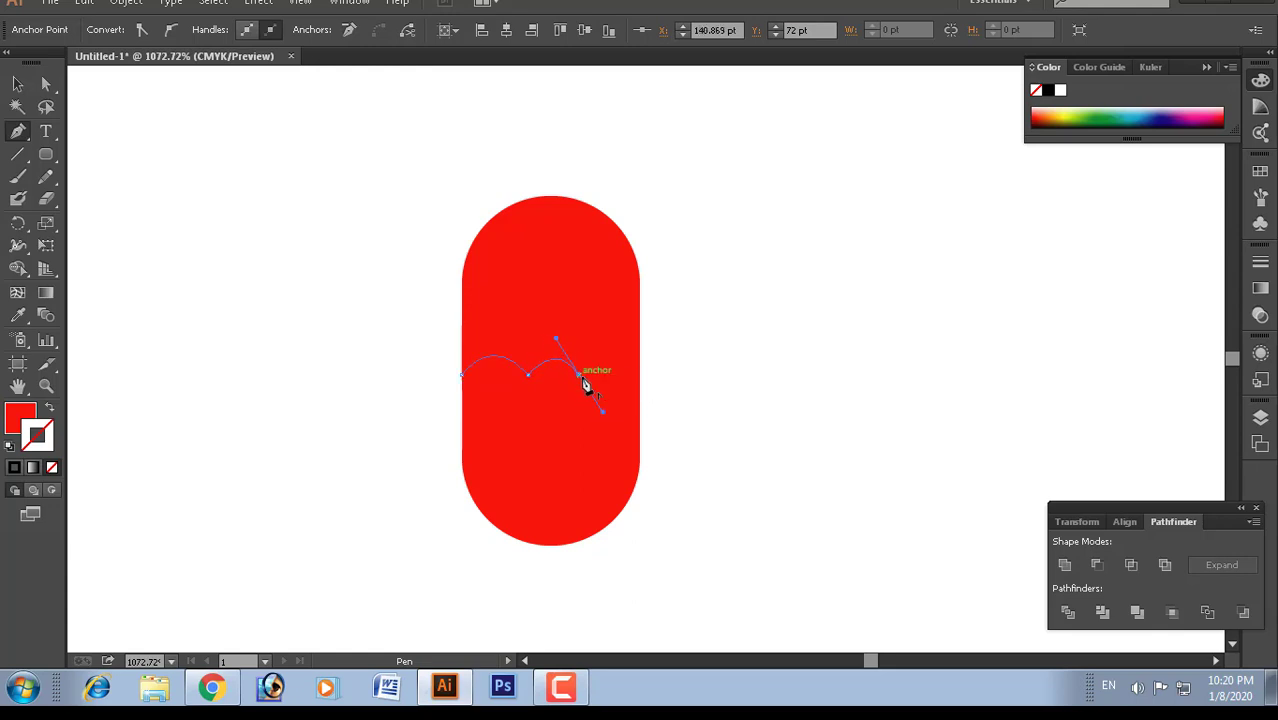
click(582, 383)
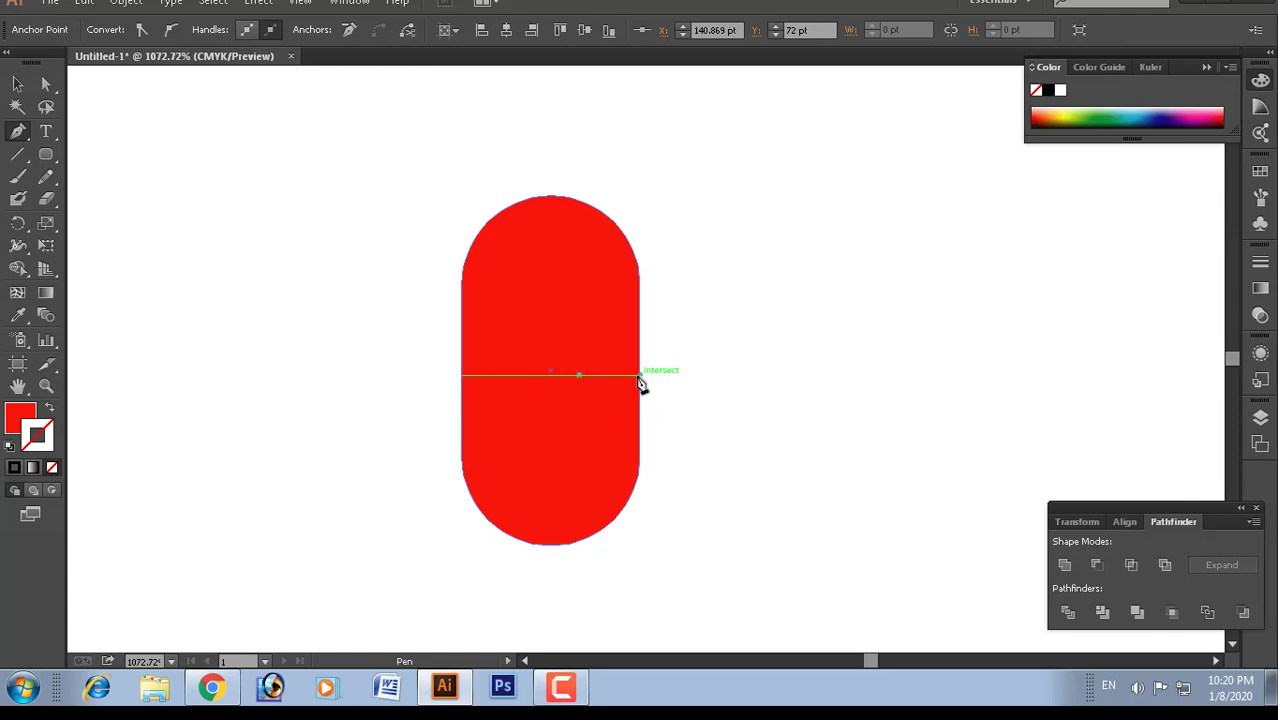
drag(639, 377, 675, 423)
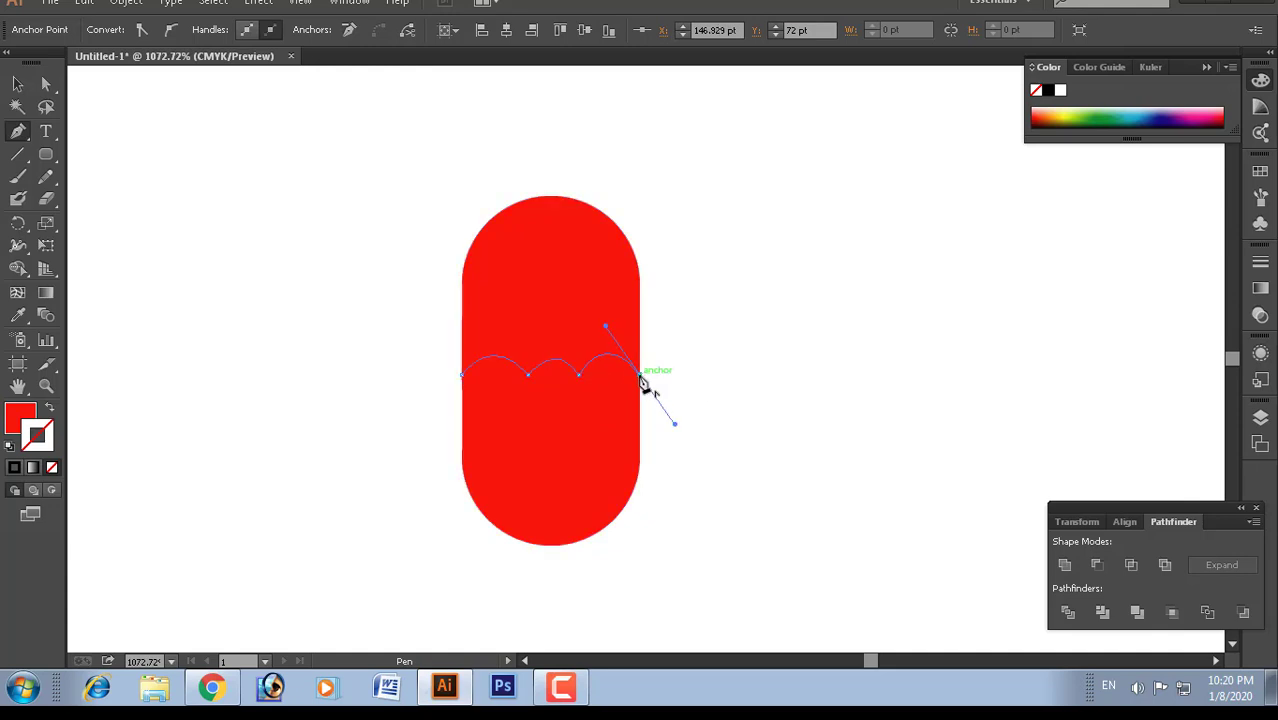
Step: Continue the scalloped path around the outside of the shape's lower half and back up the opposite side
drag(620, 545, 585, 559)
click(465, 565)
drag(445, 445, 455, 420)
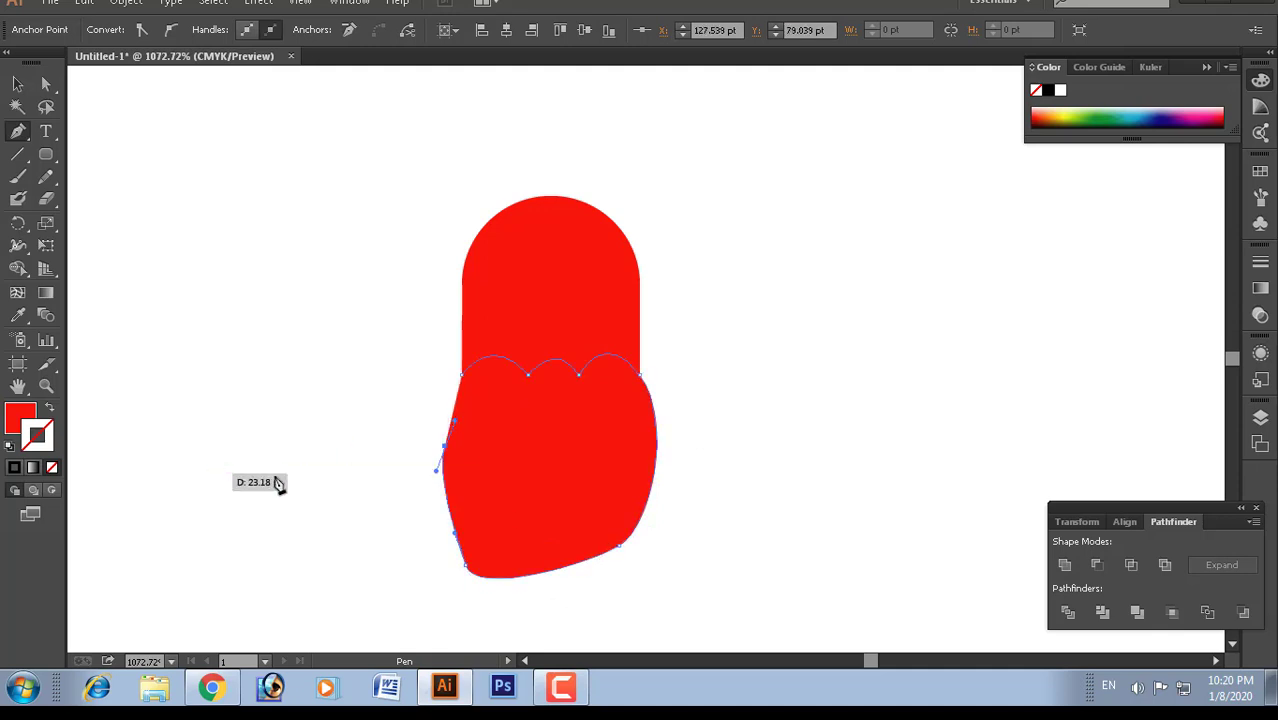
Step: Intersect the pen-drawn shape with the rounded rectangle to keep only their scalloped overlap
click(1133, 568)
key(Return)
key(v)
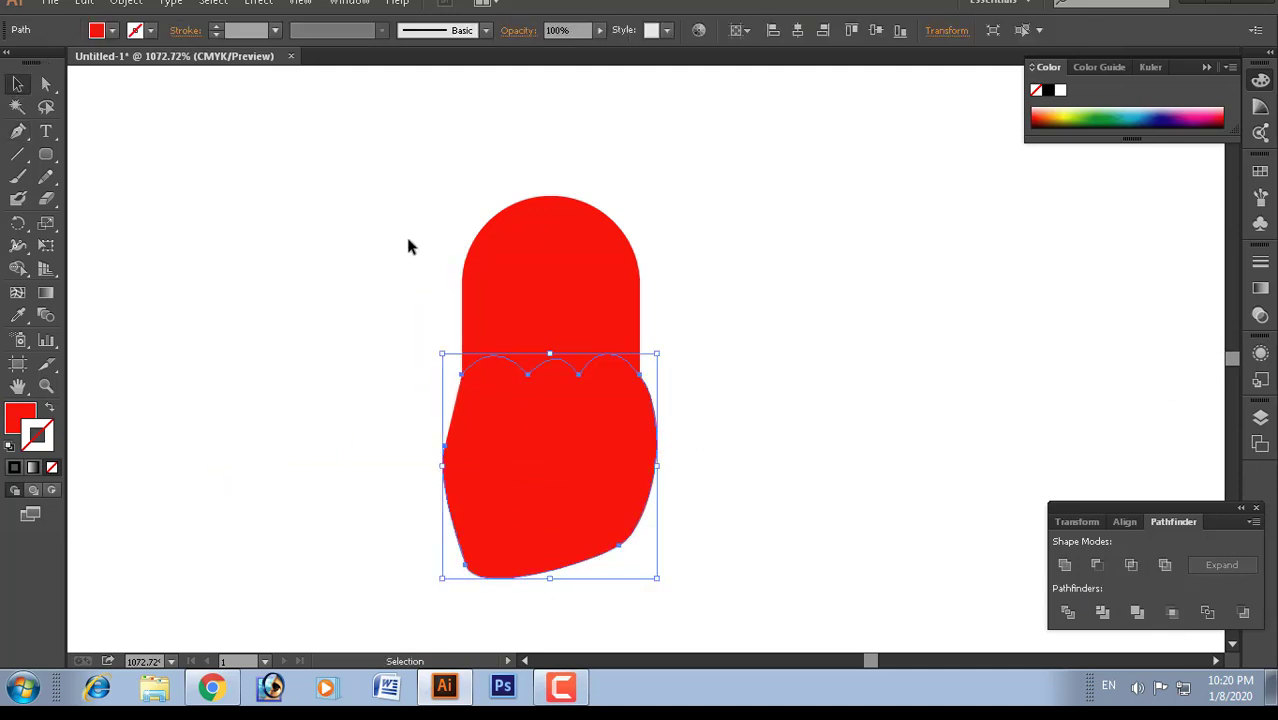
key(ctrl+a)
click(1133, 565)
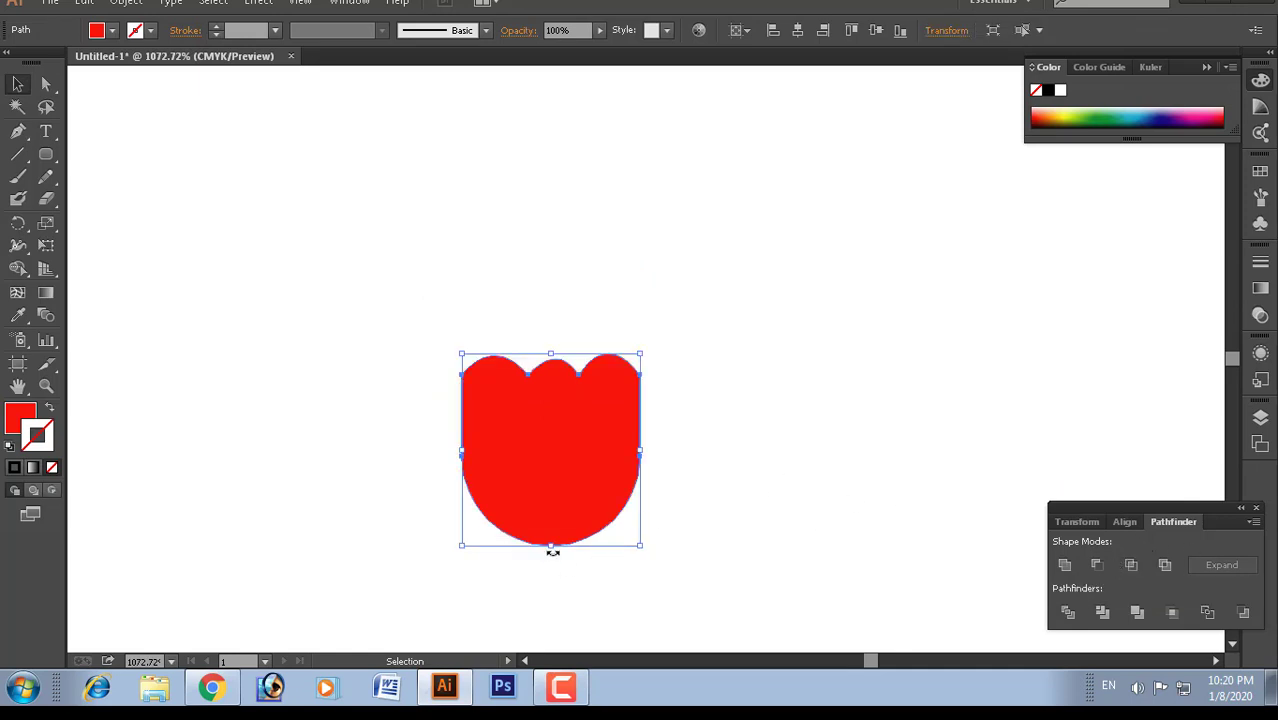
Step: Rotate the scalloped shape 180° so its scallops face down, and move it higher on the artboard
drag(552, 551, 552, 320)
drag(550, 485, 557, 292)
click(779, 397)
Step: Give the scalloped shape a black 1 pt outline
click(542, 231)
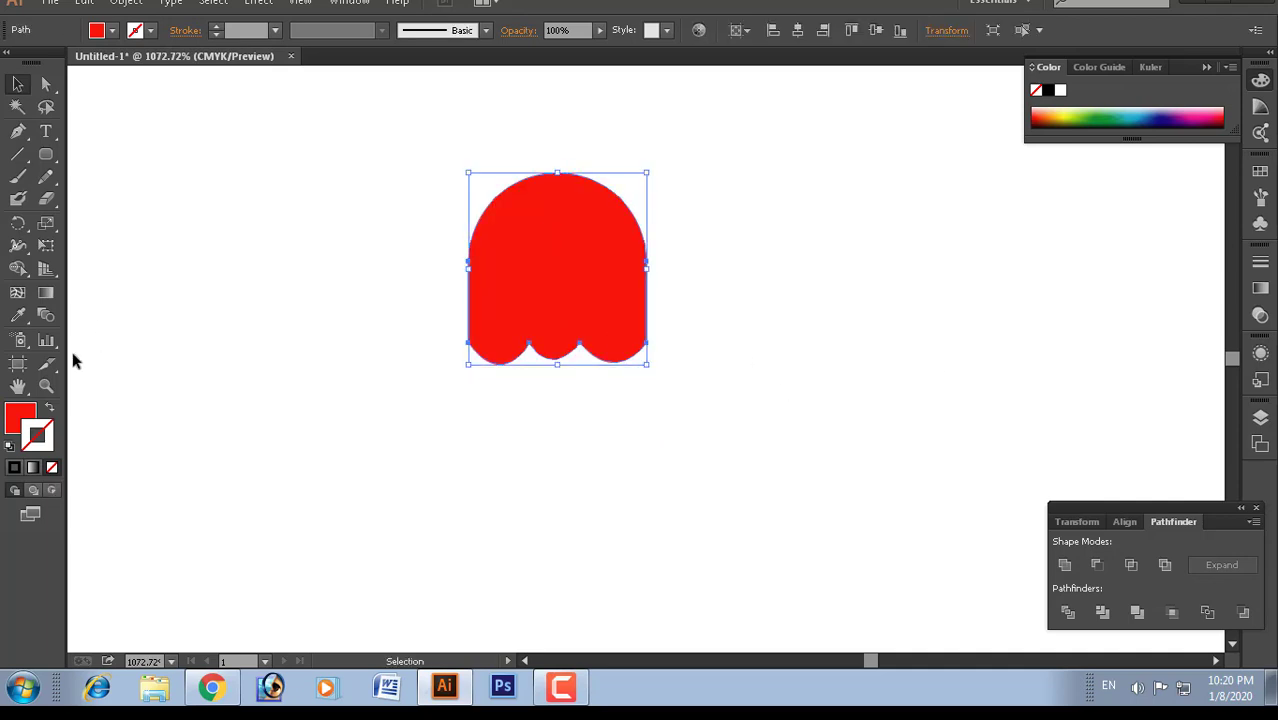
double_click(50, 438)
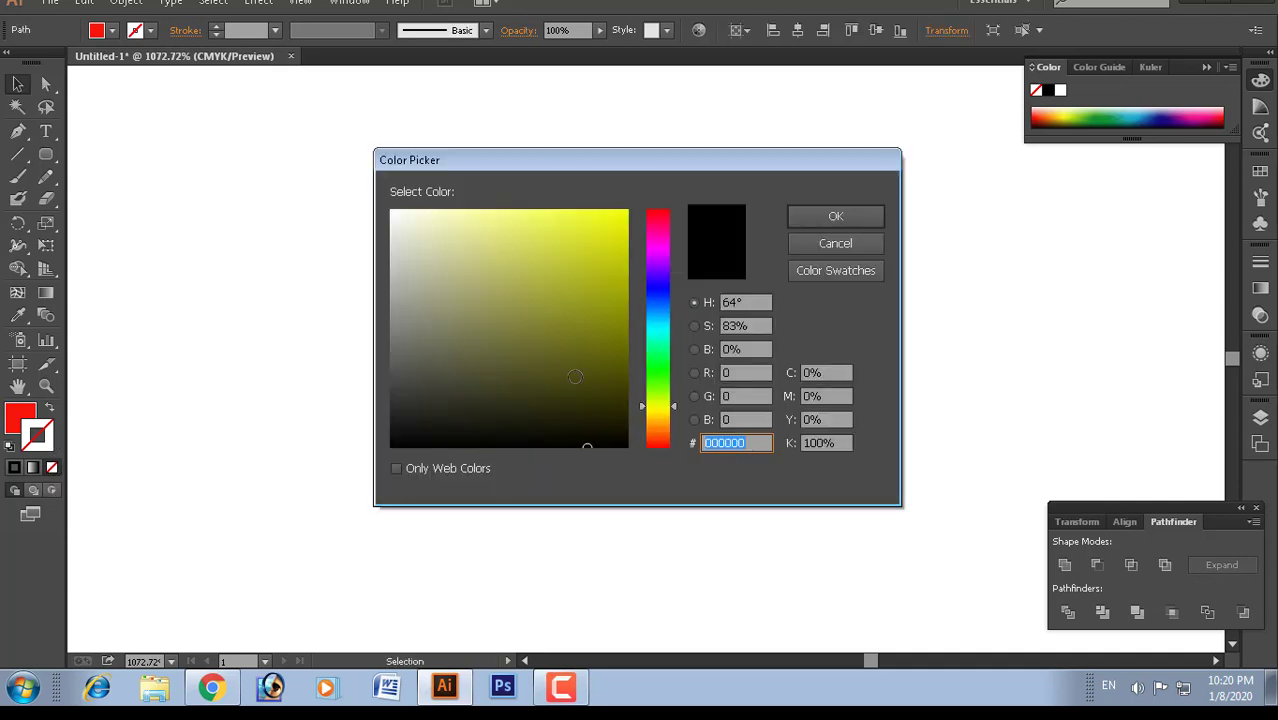
click(832, 216)
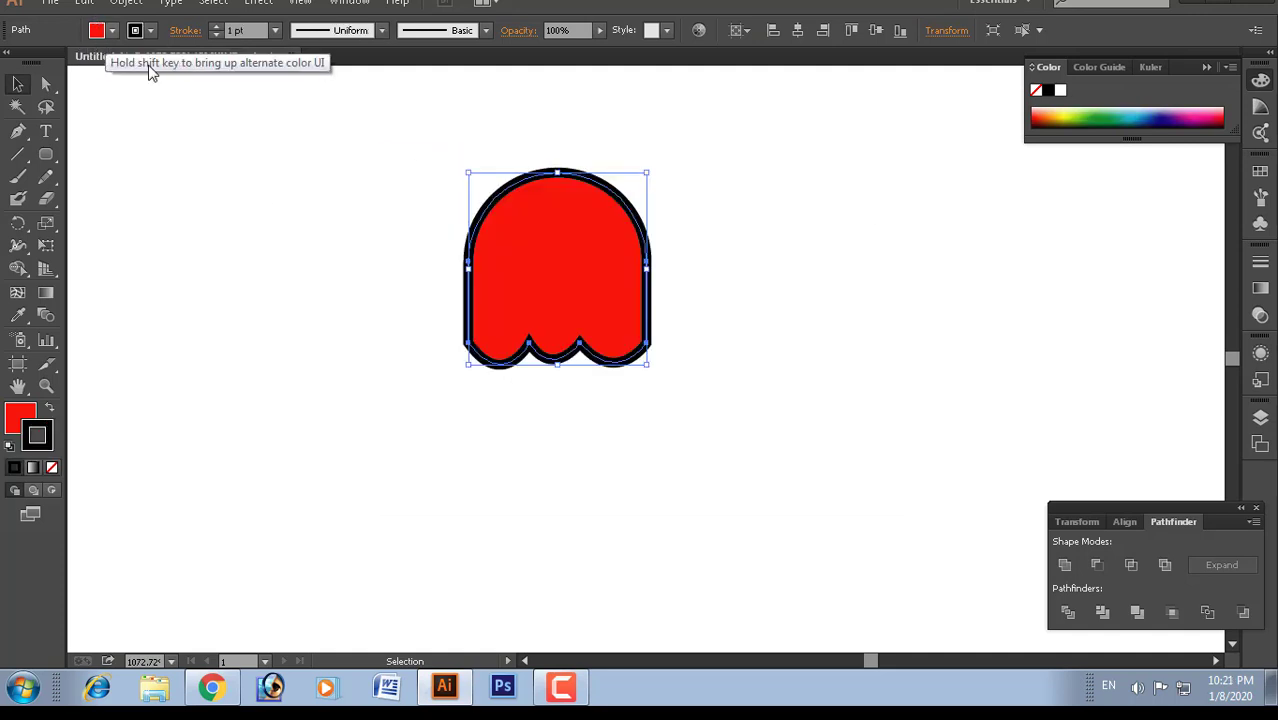
key(ctrl+shift+a)
Step: Create a triangle with the Polygon tool using 3 sides
drag(46, 154, 135, 216)
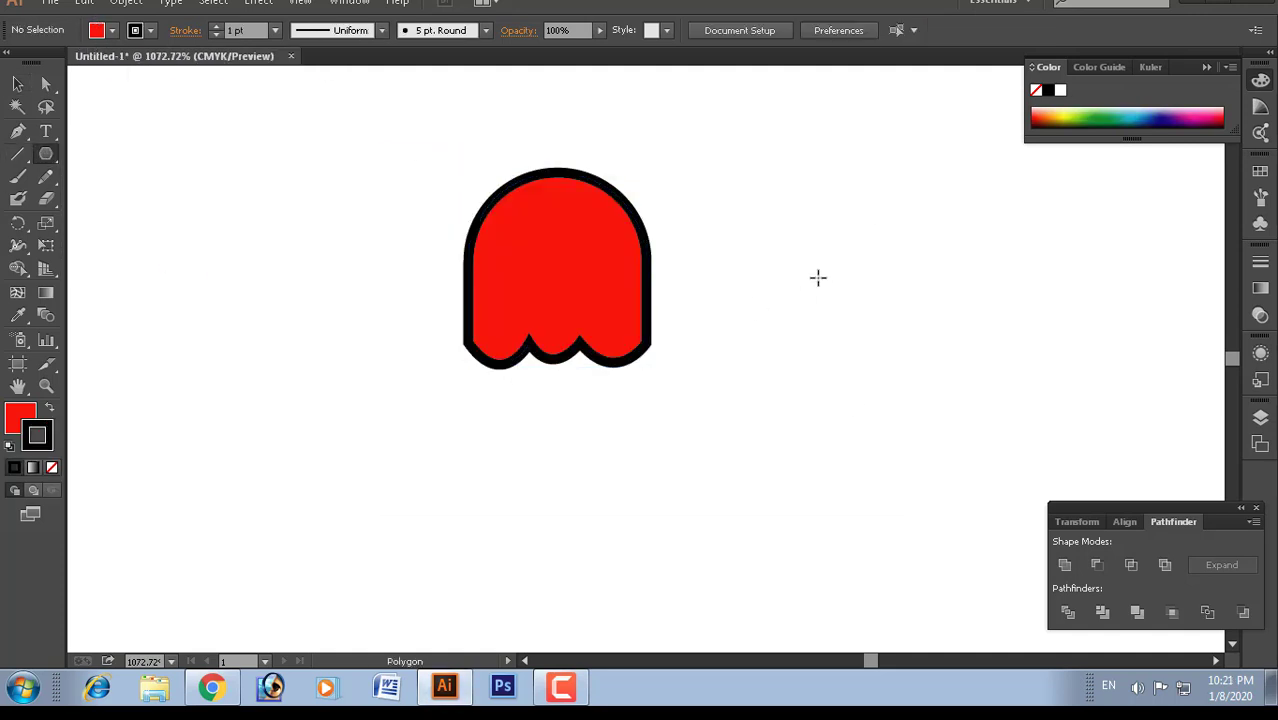
click(838, 310)
text(3)
key(Return)
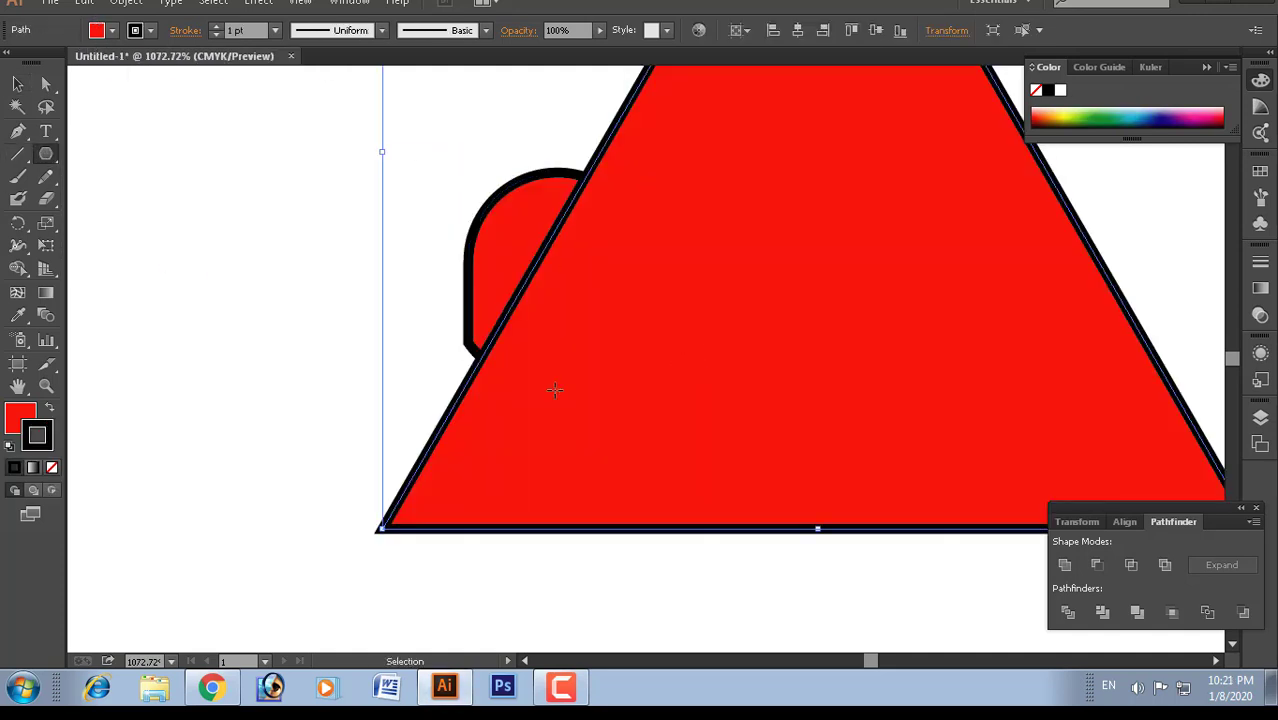
Step: Shrink the triangle and move it to the empty area left of the scalloped shape
key(ctrl+minus)
key(ctrl+minus)
key(ctrl+minus)
key(ctrl+minus)
key(v)
click(817, 408)
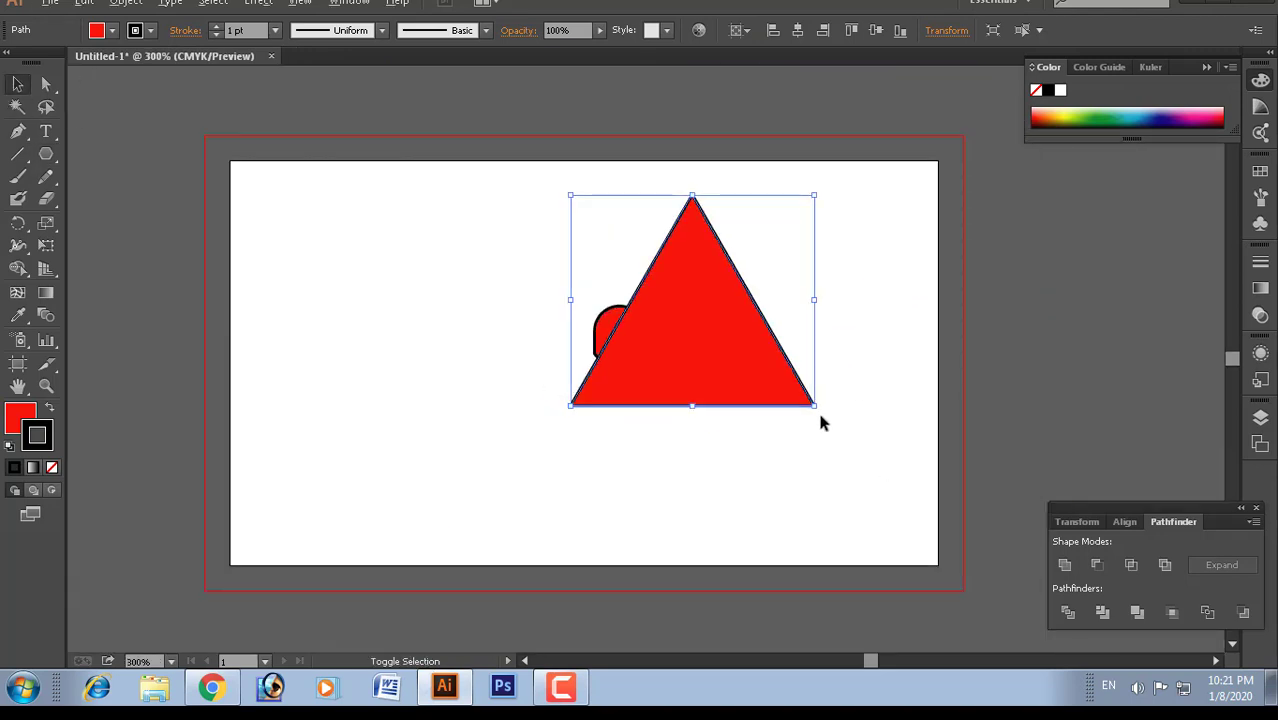
drag(817, 408, 770, 364)
drag(690, 320, 398, 375)
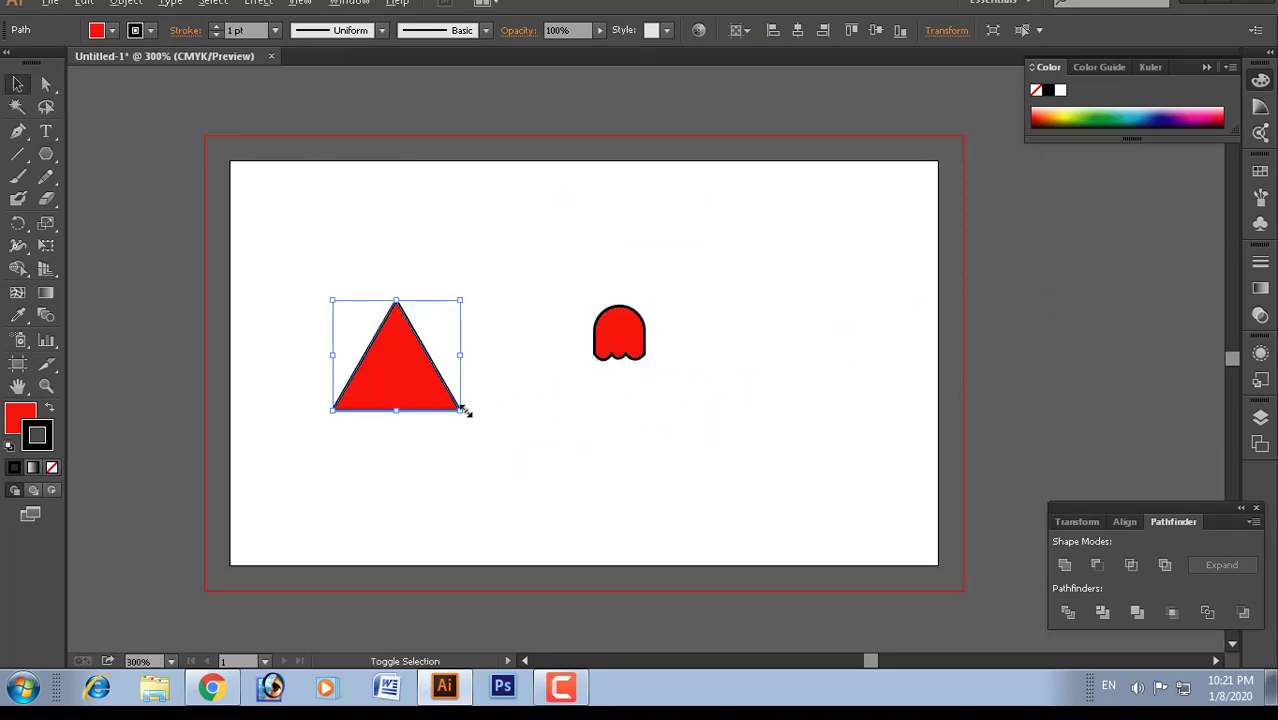
drag(463, 411, 399, 320)
Step: Remove the triangle's outline and place it, pointing down, directly beneath the scalloped shape
click(53, 468)
drag(375, 330, 616, 400)
alt+scroll(785, 605, up, 2)
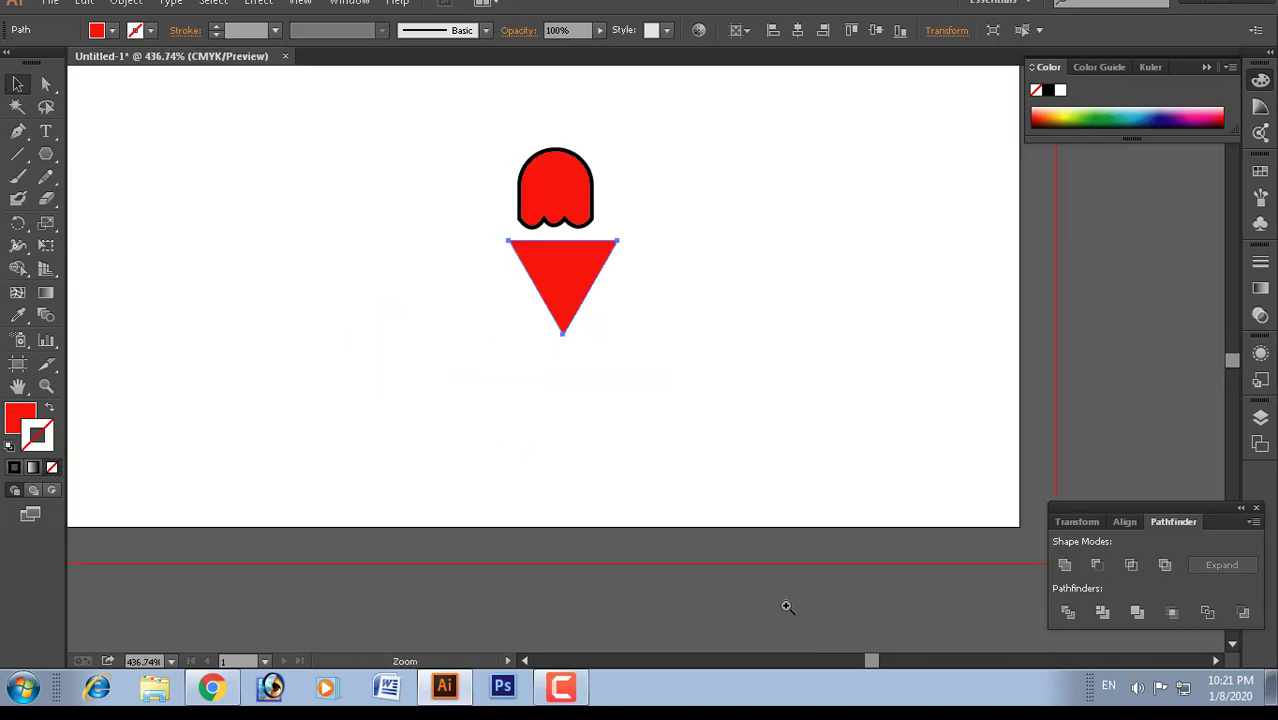
Step: Enlarge the scalloped shape to about the triangle's width and center it above the triangle
click(575, 200)
drag(593, 228, 627, 252)
drag(575, 200, 568, 166)
Step: Move the triangle up so its flat edge overlaps the bottom of the scalloped shape
mouse_move(565, 290)
mouse_down()
mouse_move(585, 275)
mouse_move(572, 271)
mouse_up()
alt+scroll(663, 397, up, 3)
click(658, 402)
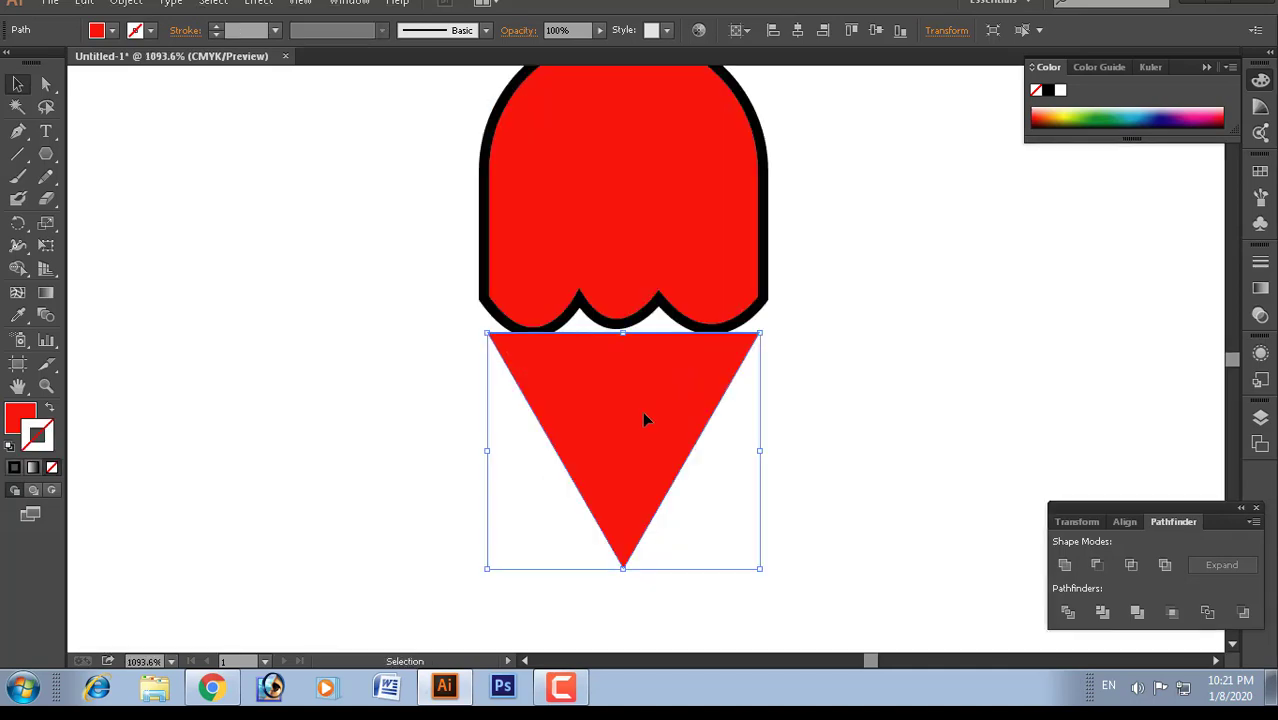
drag(646, 412, 630, 390)
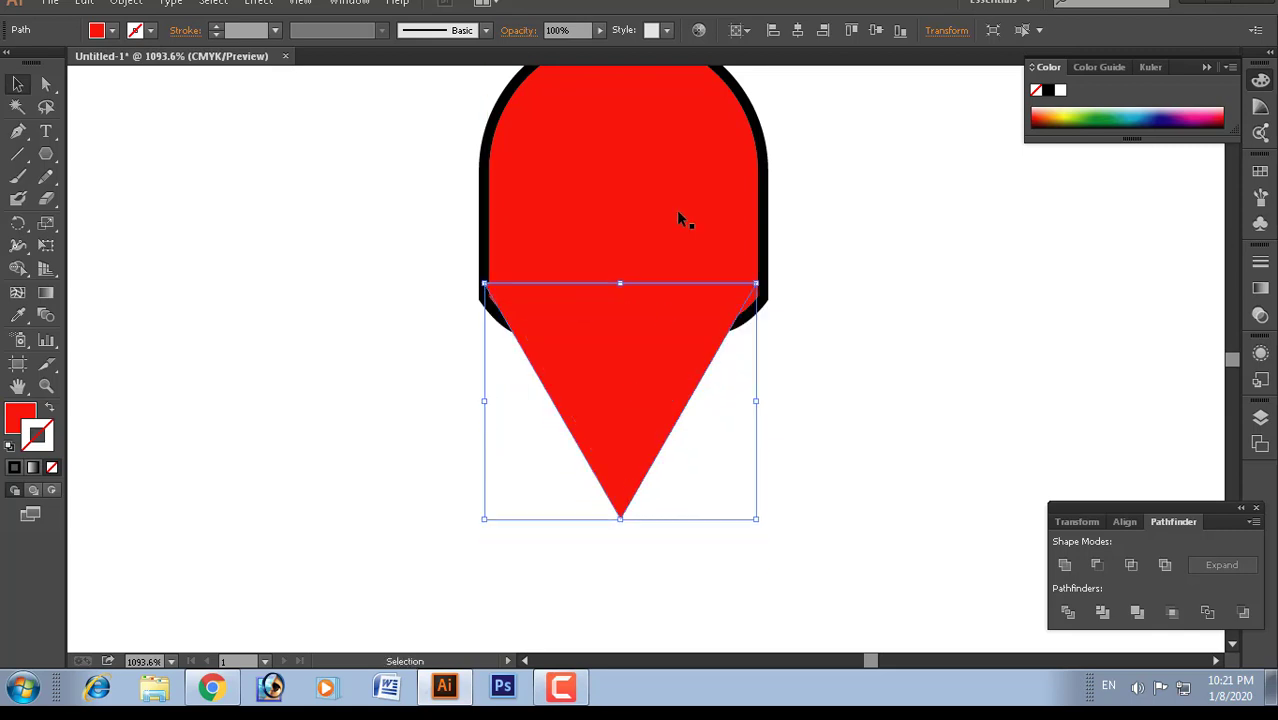
Step: Arrange the triangle behind the scalloped shape
right_click(660, 368)
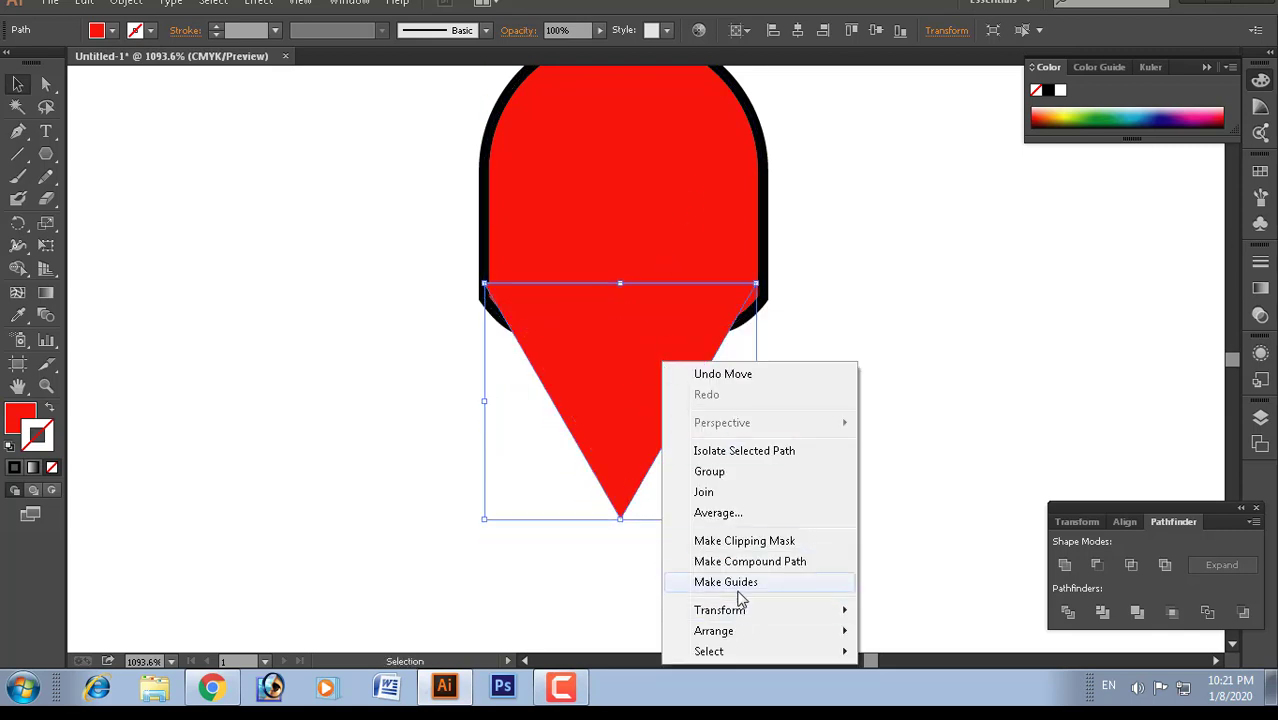
mouse_move(740, 630)
click(910, 581)
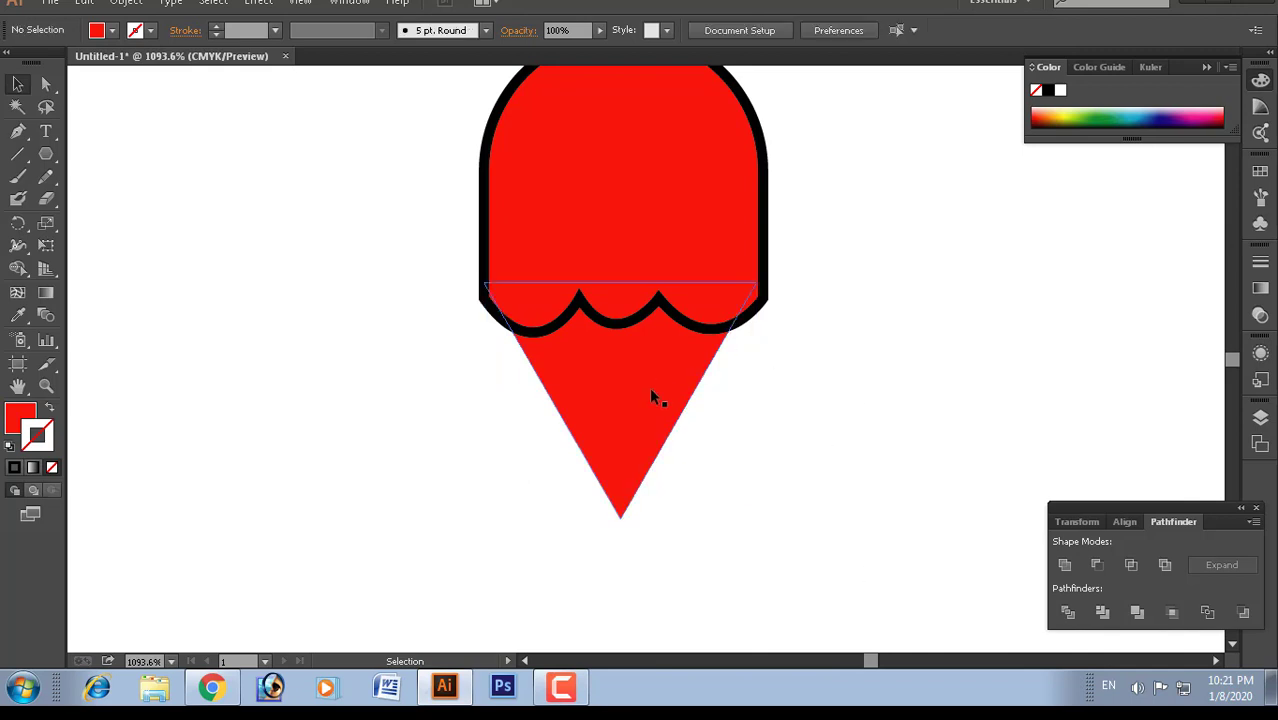
Step: Widen the triangle on both sides to match the outer width of the scalloped shape
drag(756, 402, 770, 401)
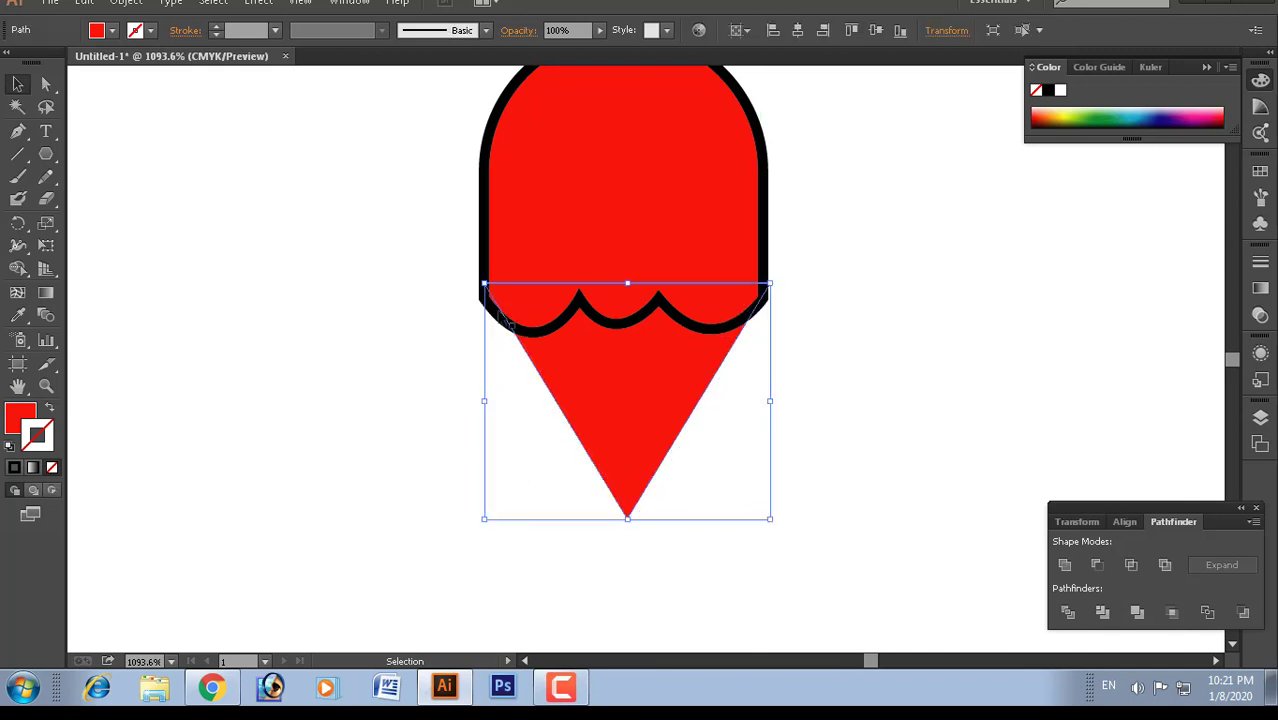
drag(487, 404, 476, 402)
click(812, 460)
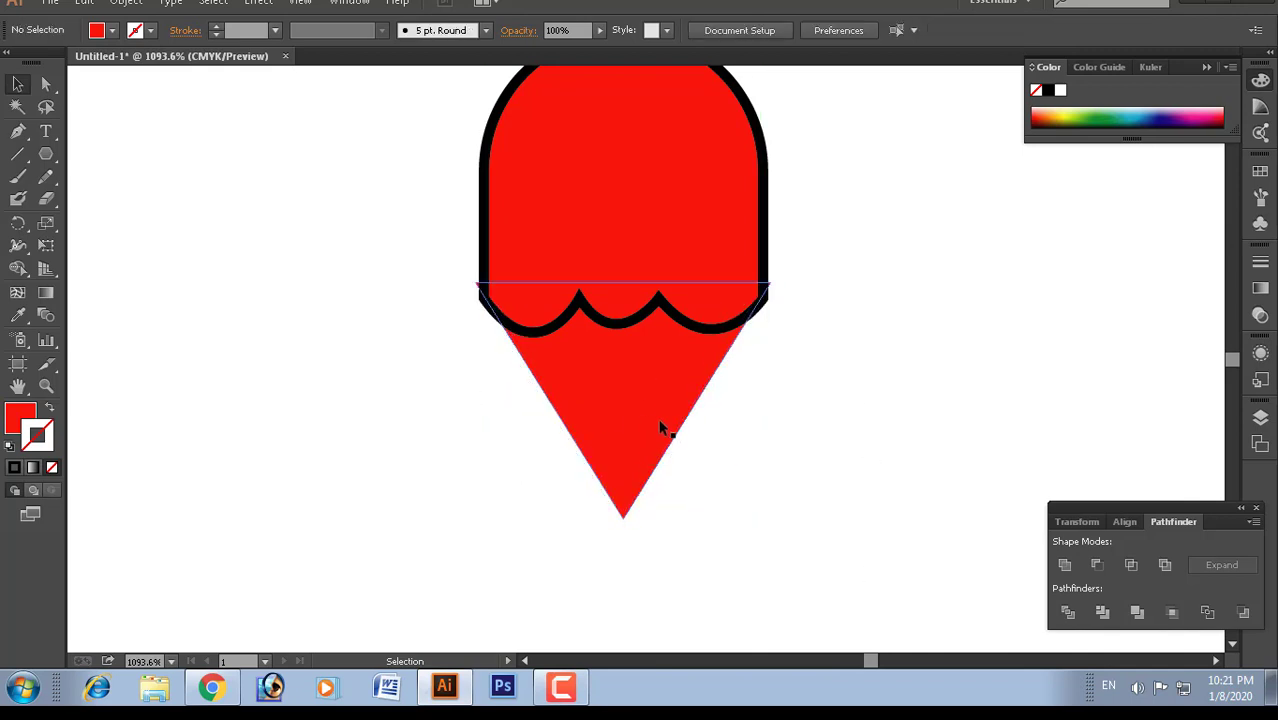
click(658, 430)
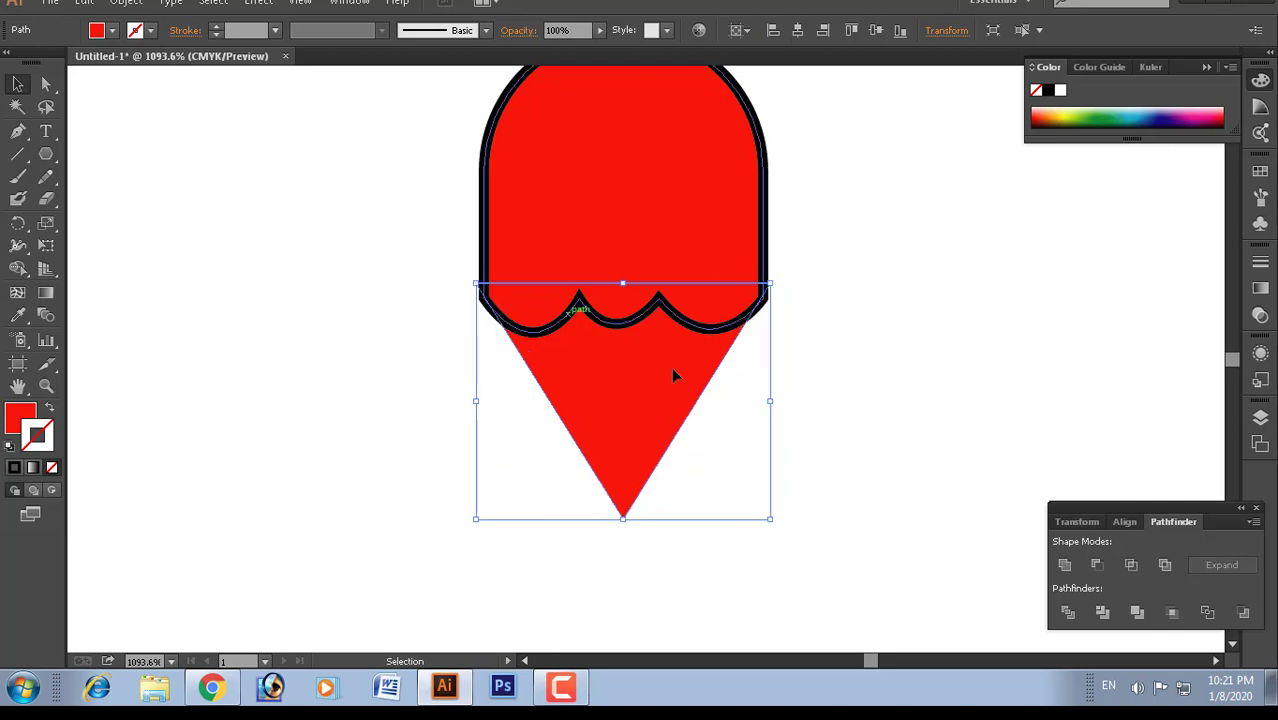
key(ctrl+shift+a)
click(563, 405)
key(ctrl+shift+a)
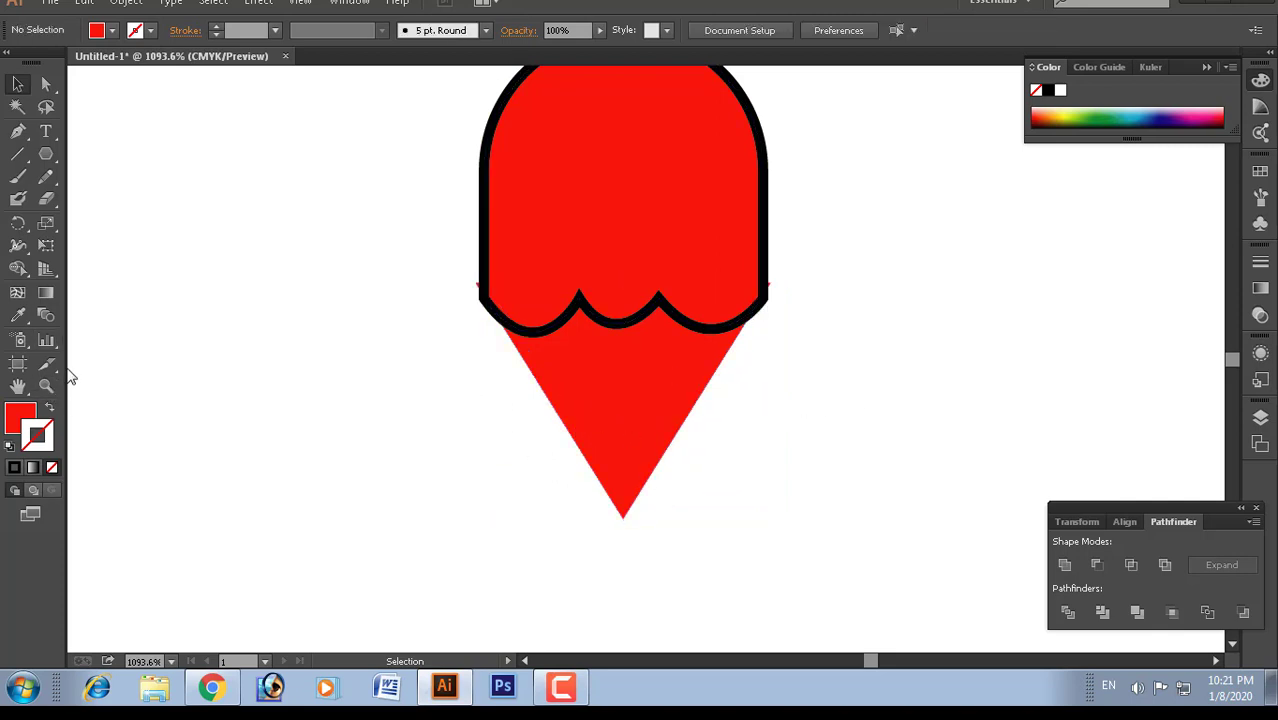
Step: Draw a small circle with a black fill and no outline, and place it over the triangle's lower tip
drag(48, 157, 102, 199)
drag(338, 440, 442, 544)
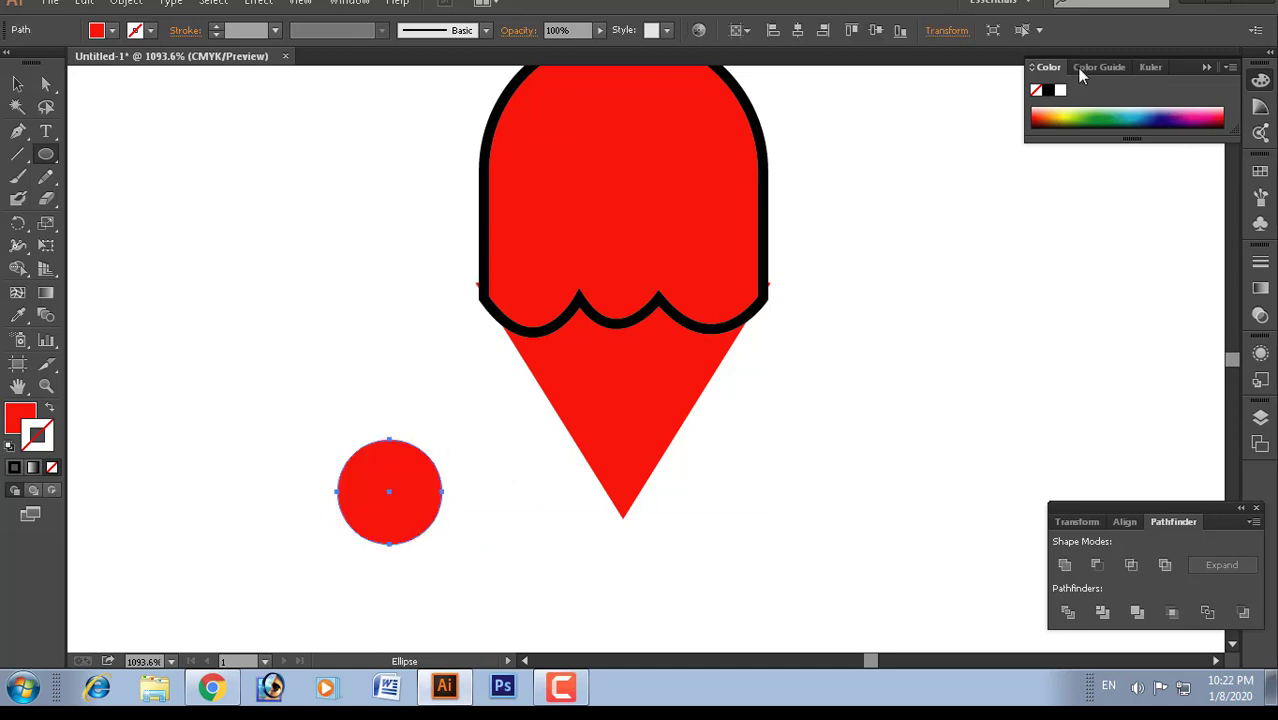
click(1049, 92)
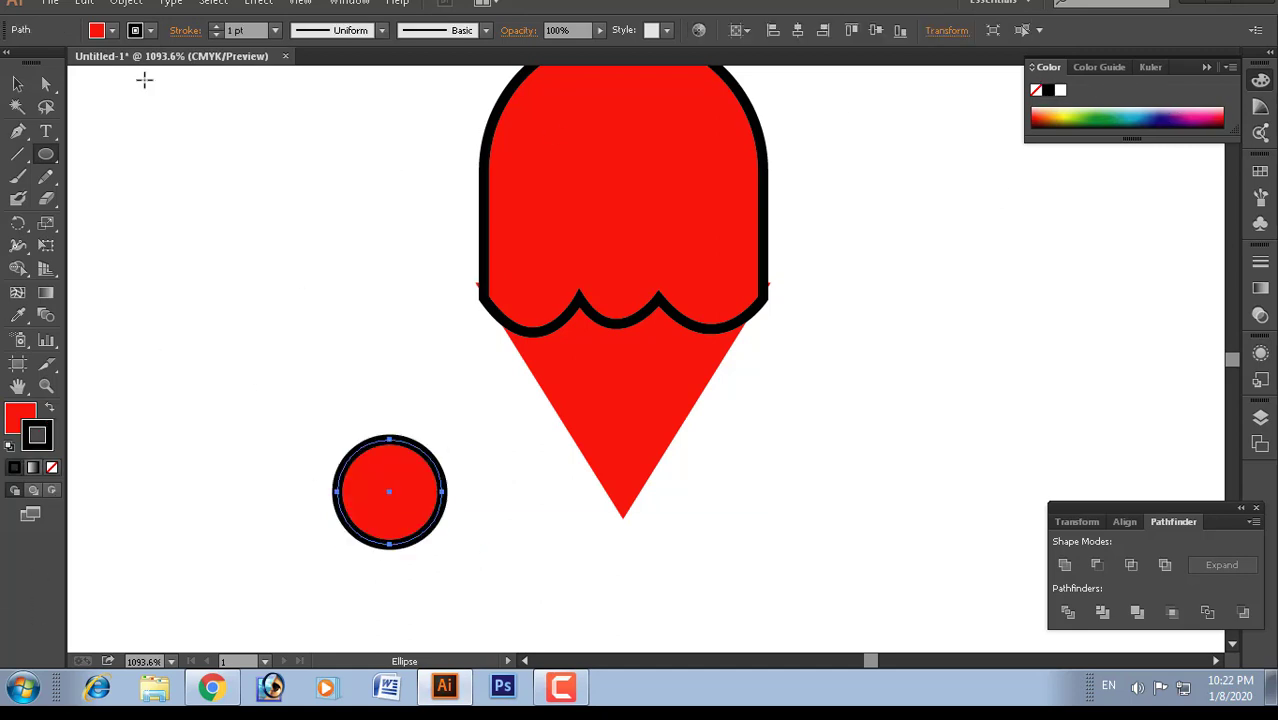
click(49, 407)
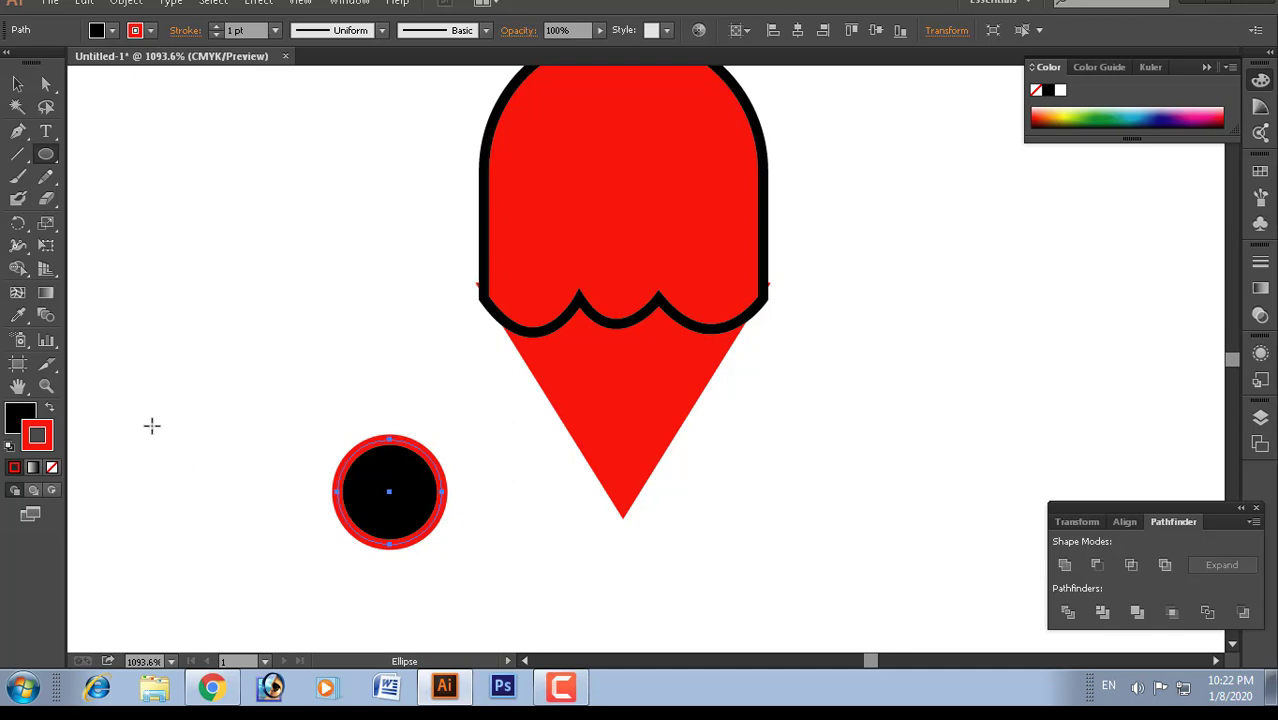
click(53, 468)
click(17, 86)
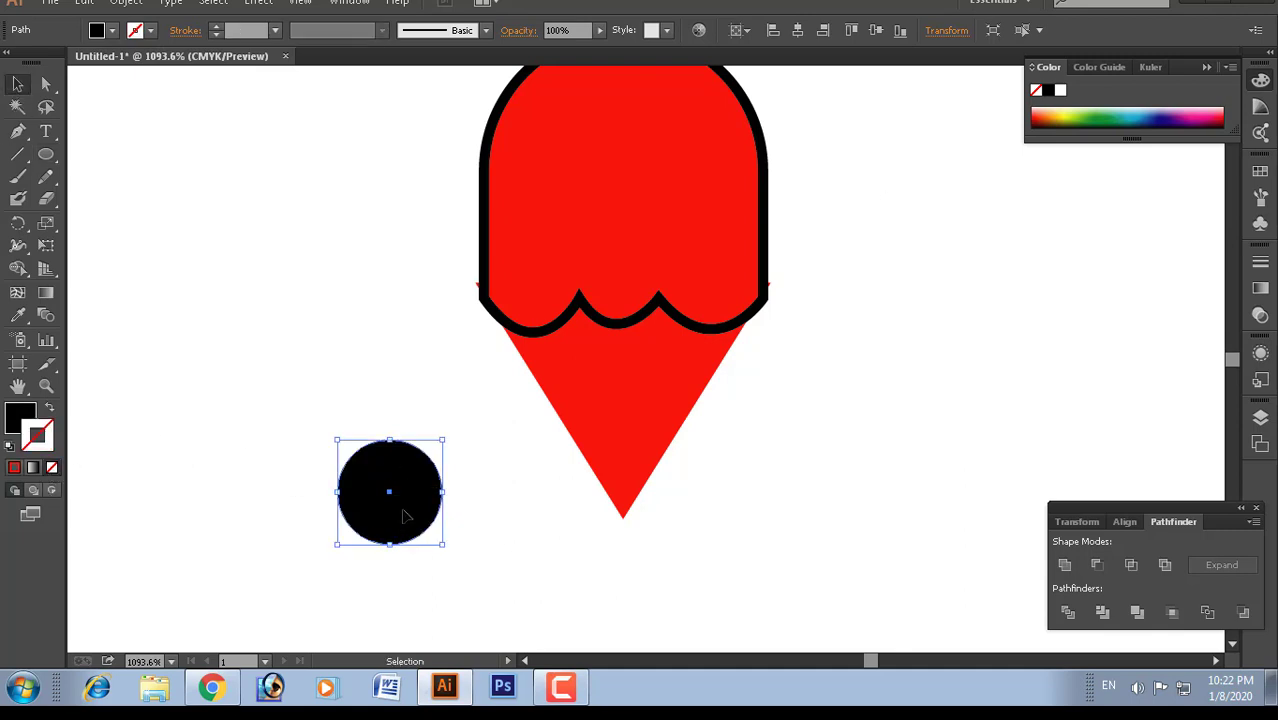
drag(399, 499, 631, 516)
Step: Copy the red triangle and paste the duplicate directly in front of the original
click(663, 383)
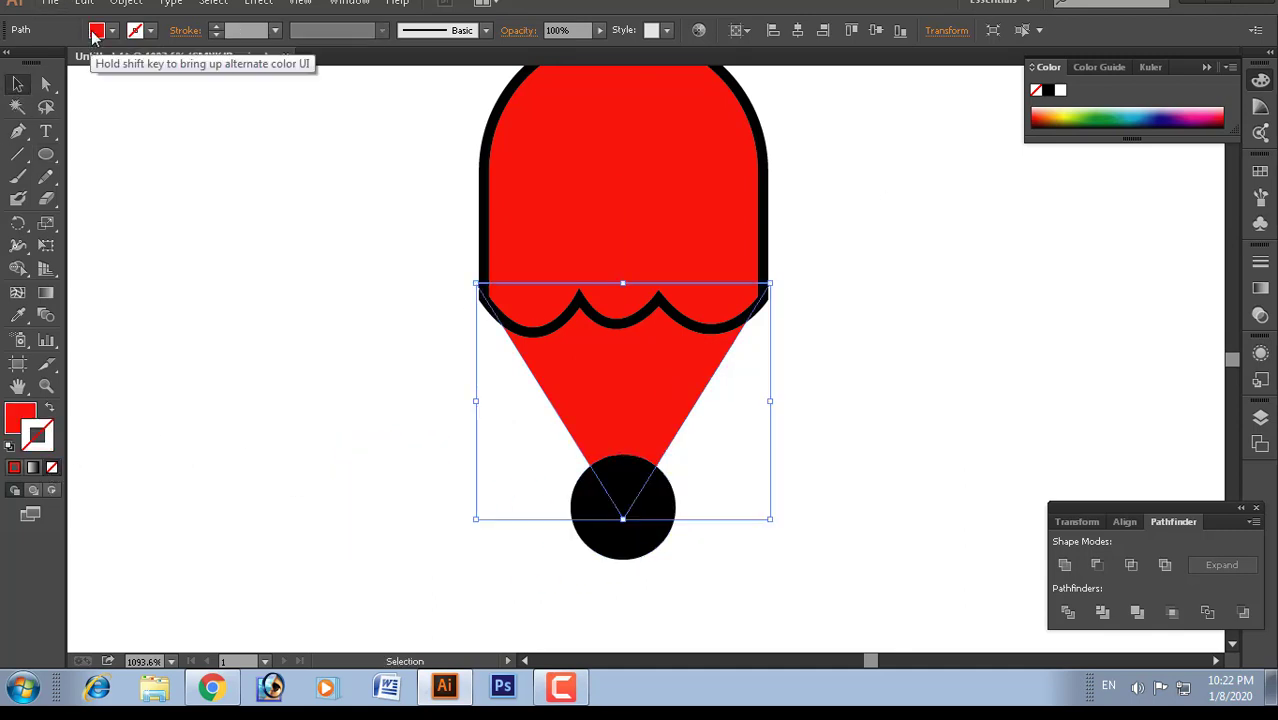
click(126, 2)
mouse_move(84, 2)
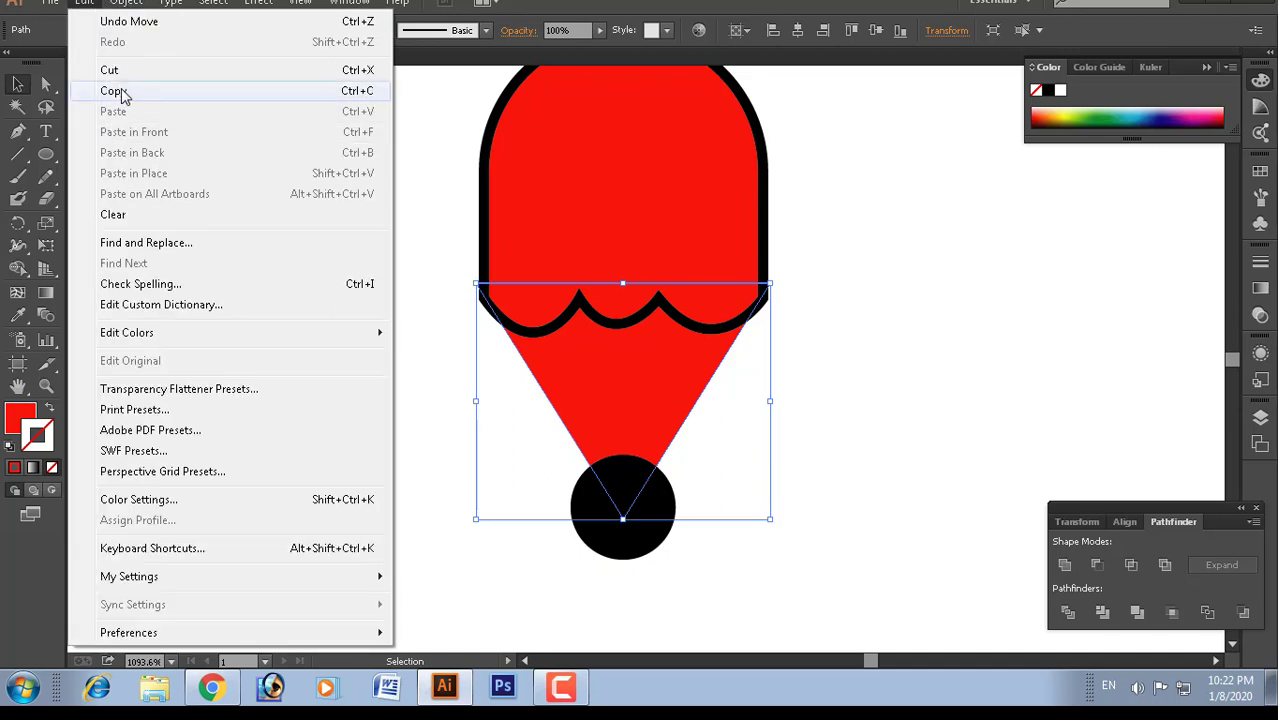
click(112, 90)
click(84, 3)
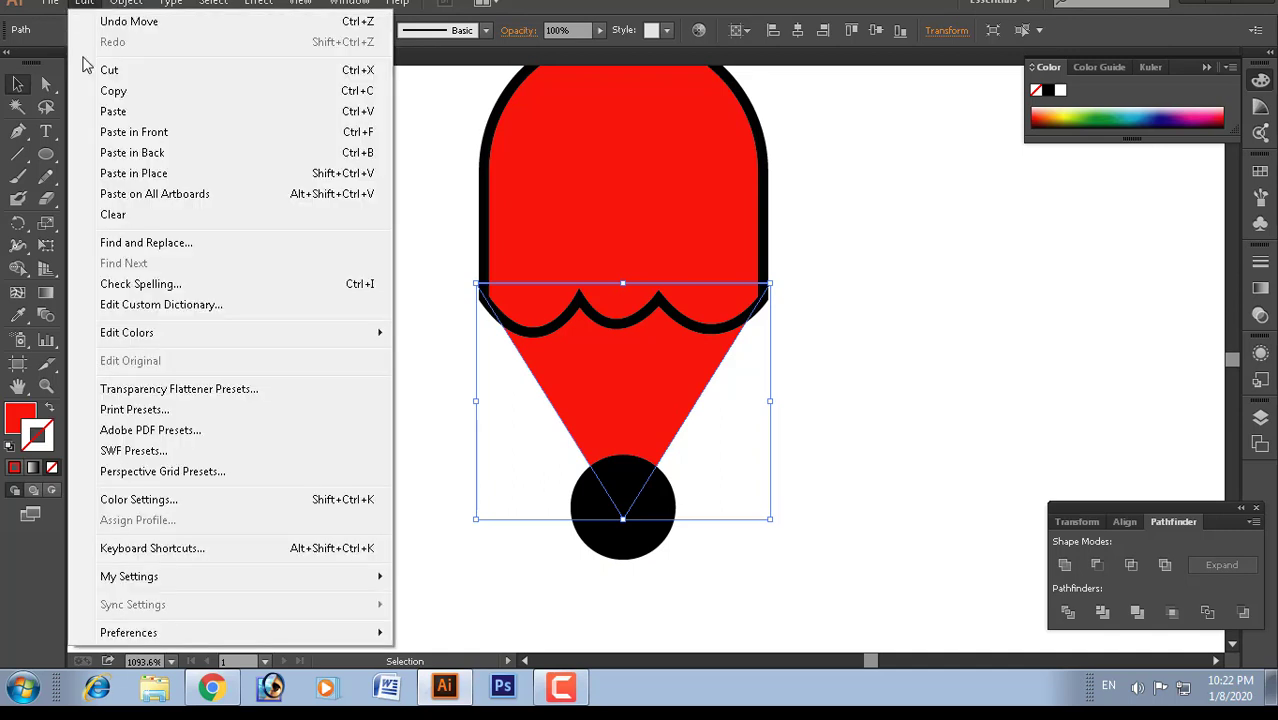
click(133, 132)
Step: Intersect the duplicate triangle with the black circle, keeping only the overlap as a black pencil tip
click(665, 545)
click(627, 436)
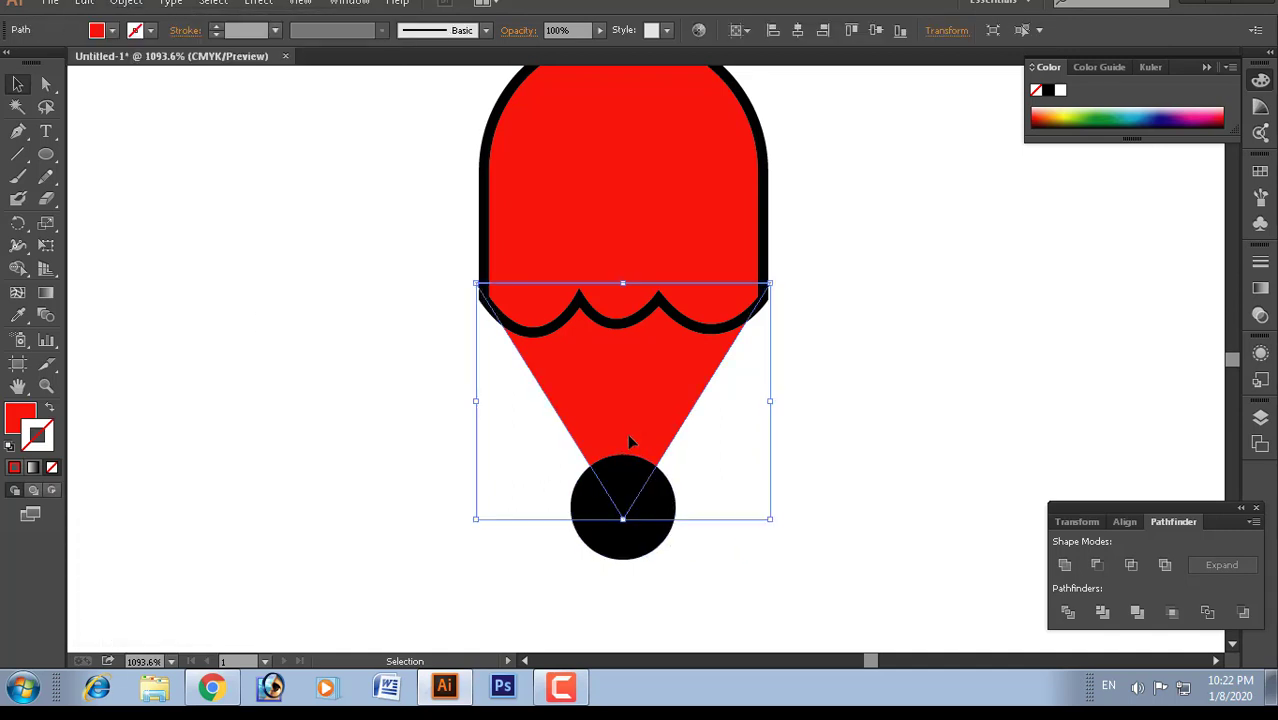
shift+click(652, 541)
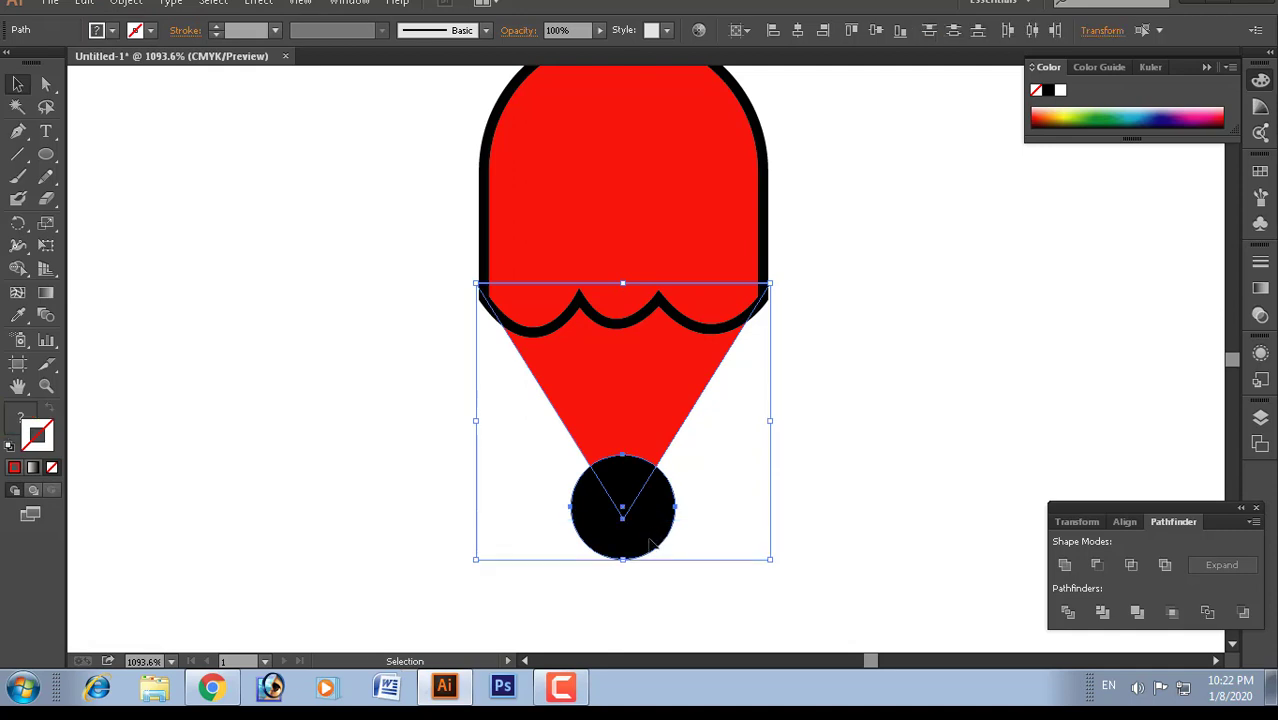
click(1131, 565)
click(590, 434)
ctrl+click(594, 437)
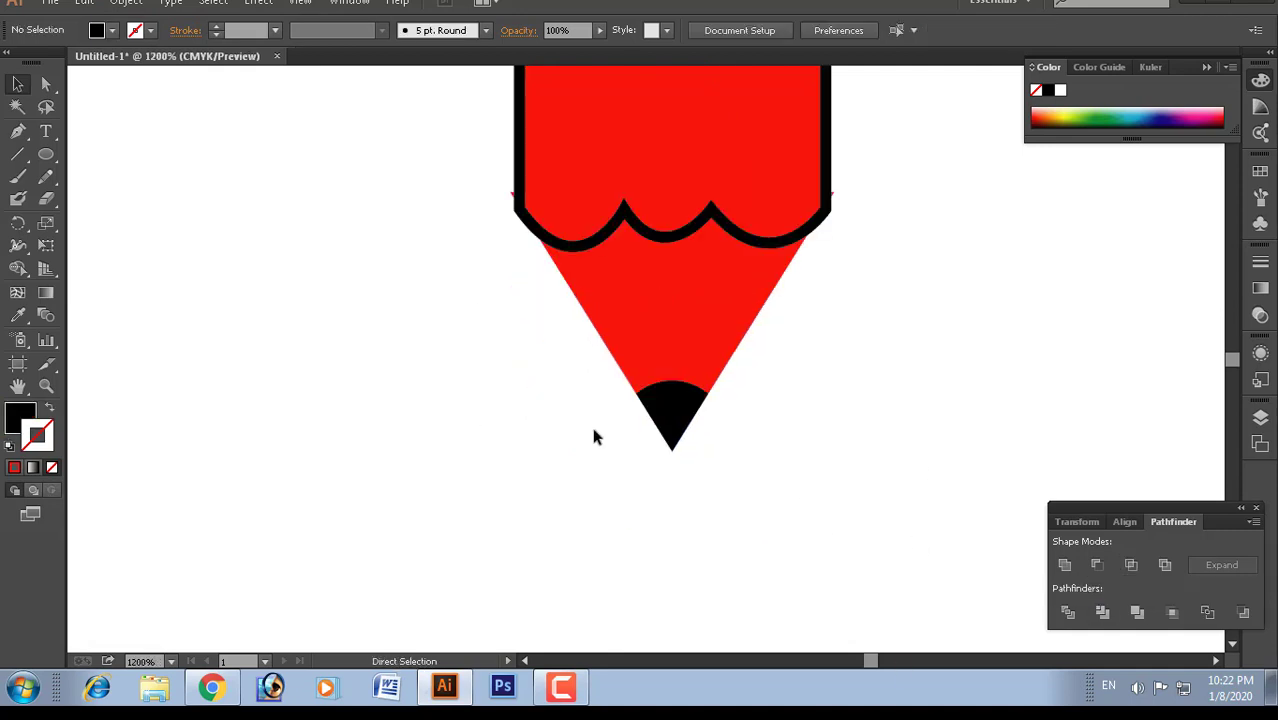
Step: Apply a linear white-to-black gradient to the scalloped dome's outline
key(ctrl+minus)
key(ctrl+minus)
key(ctrl+minus)
click(680, 292)
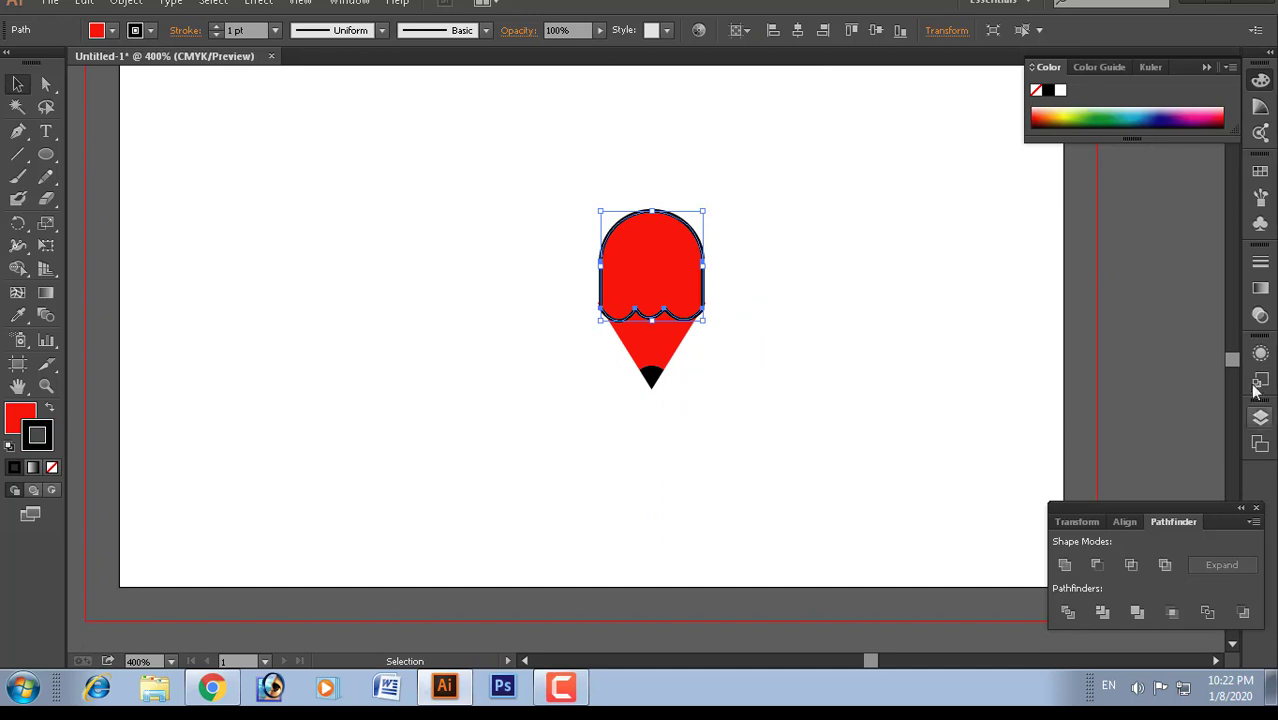
click(1260, 288)
click(1140, 378)
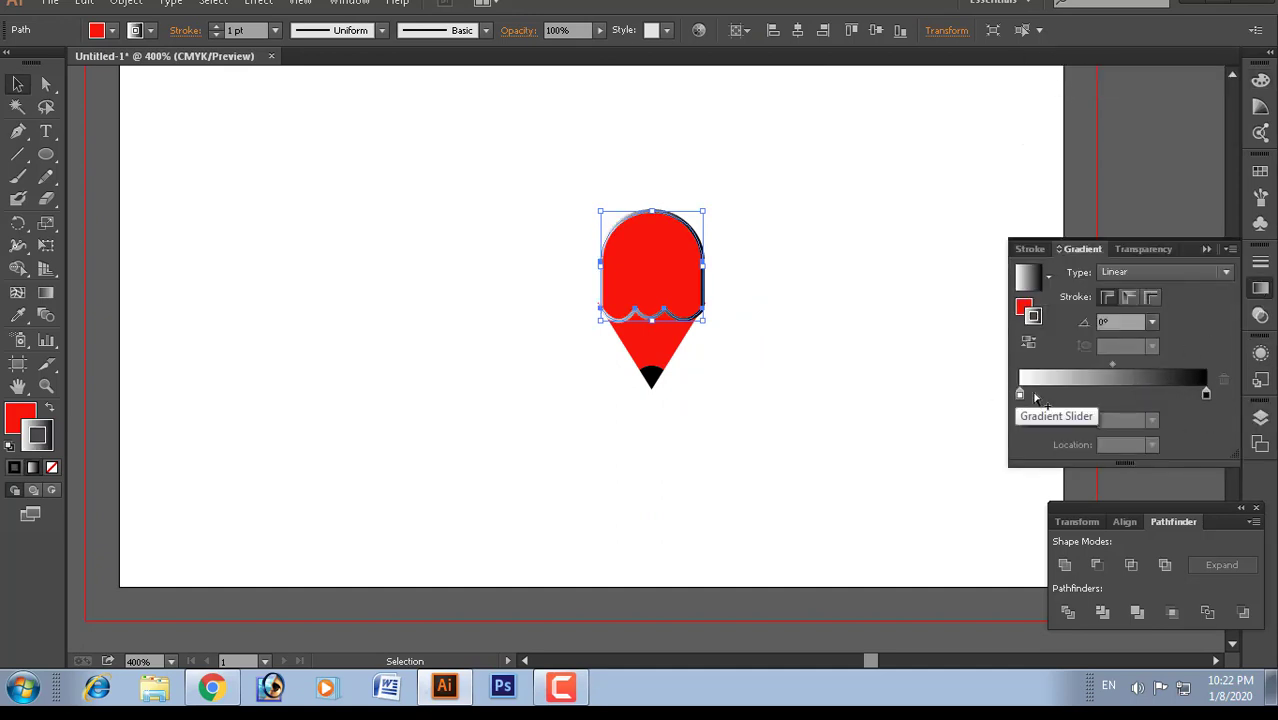
Step: Remove the gradient from the dome's outline and make the outline solid black
click(53, 470)
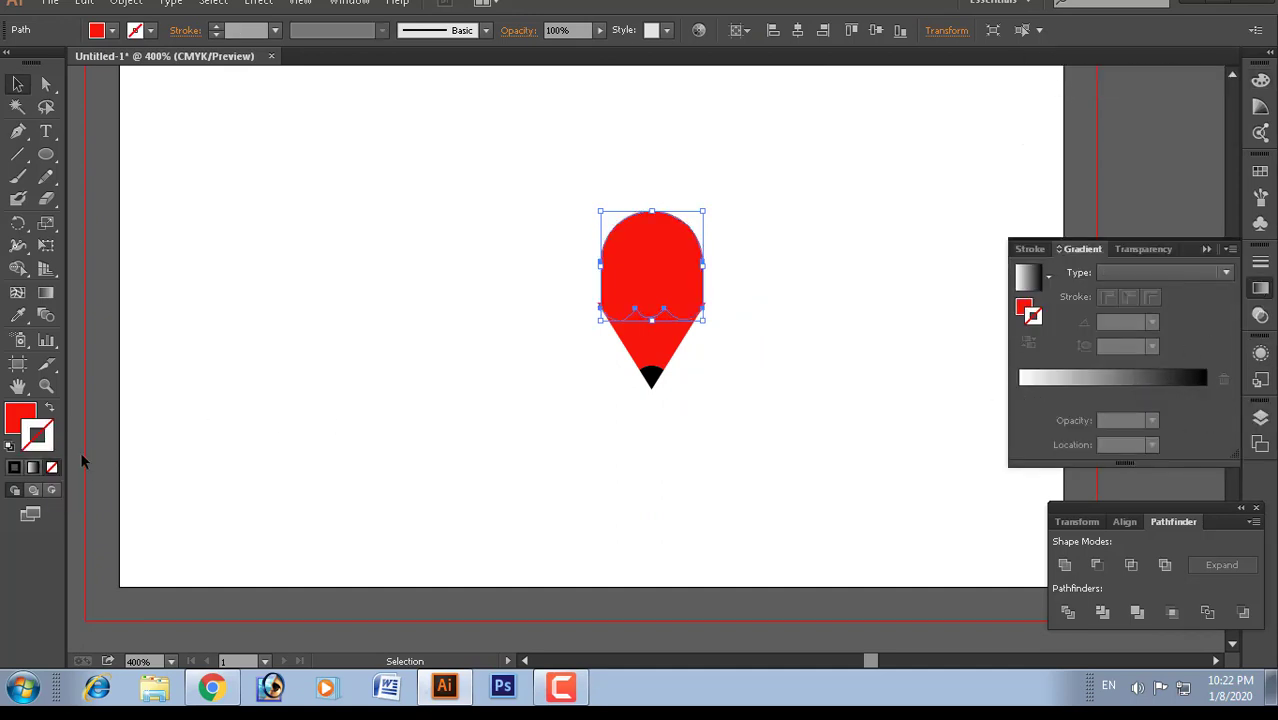
double_click(41, 431)
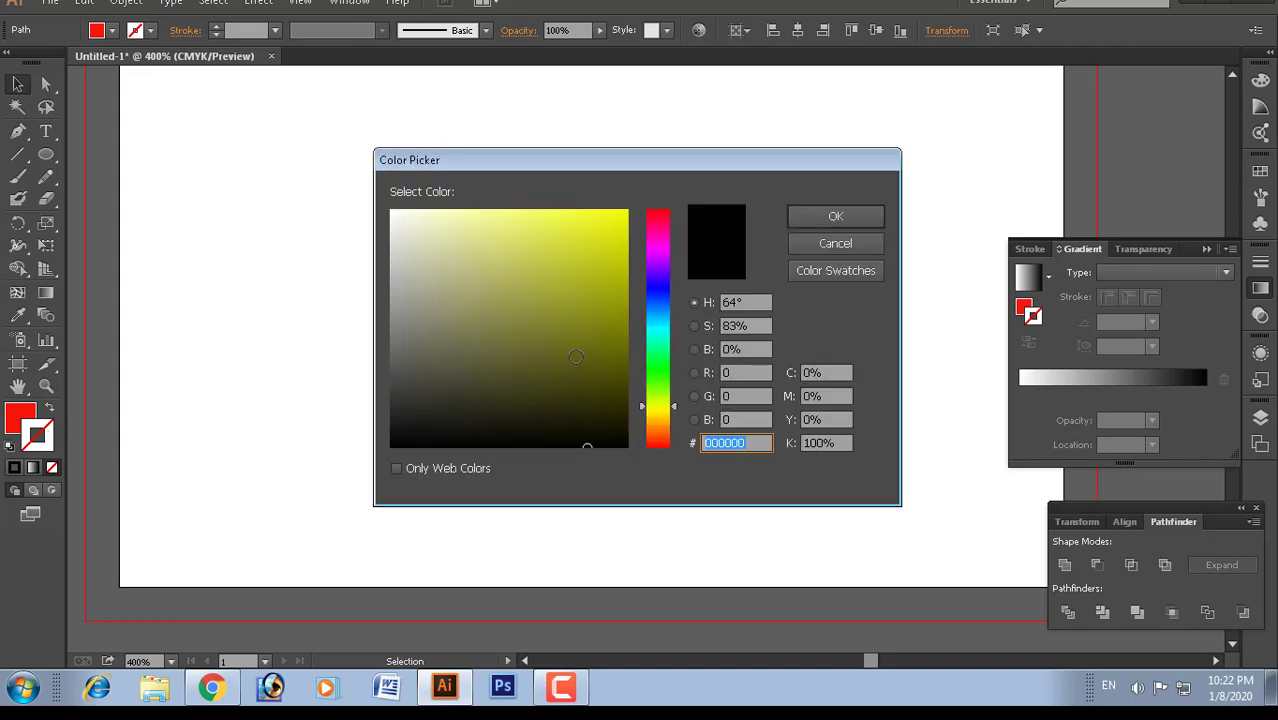
click(410, 443)
click(848, 217)
click(740, 270)
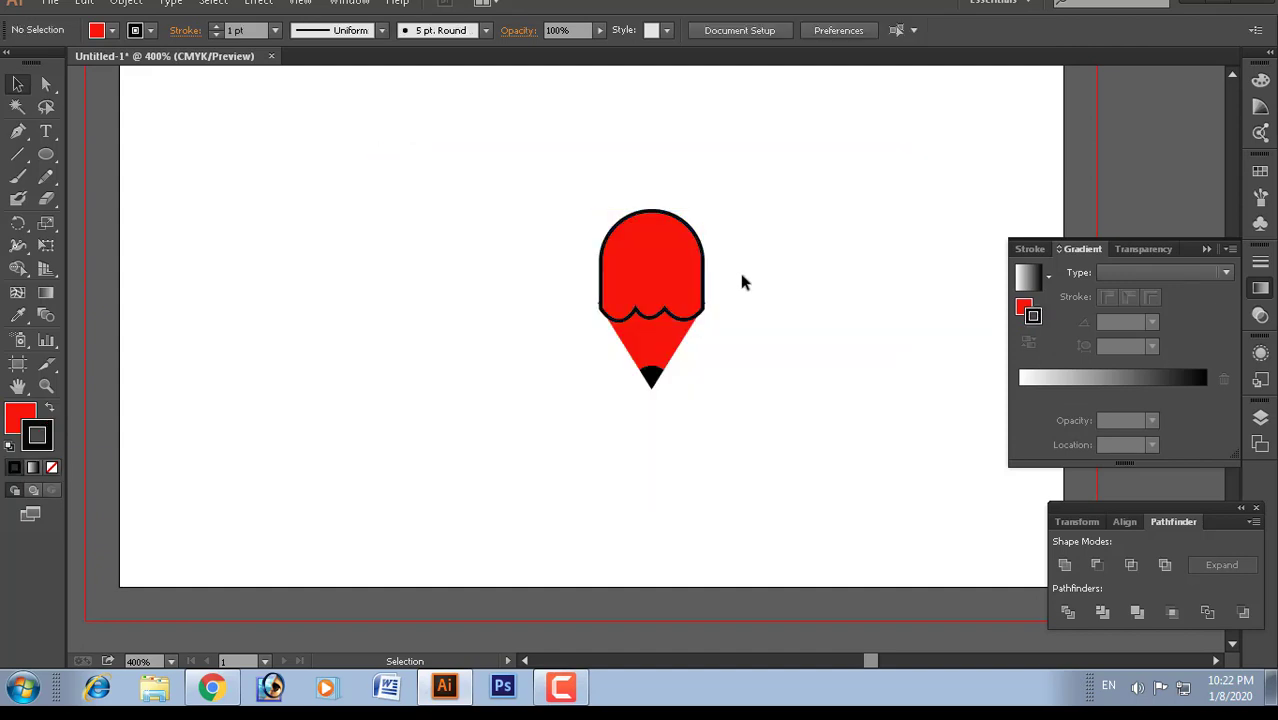
Step: Swap the dome's fill and outline colours, and give the outline a linear gradient starting in yellow-green (C 29.02, M 3.92, Y 95.69, K 0.39)
click(675, 276)
click(53, 408)
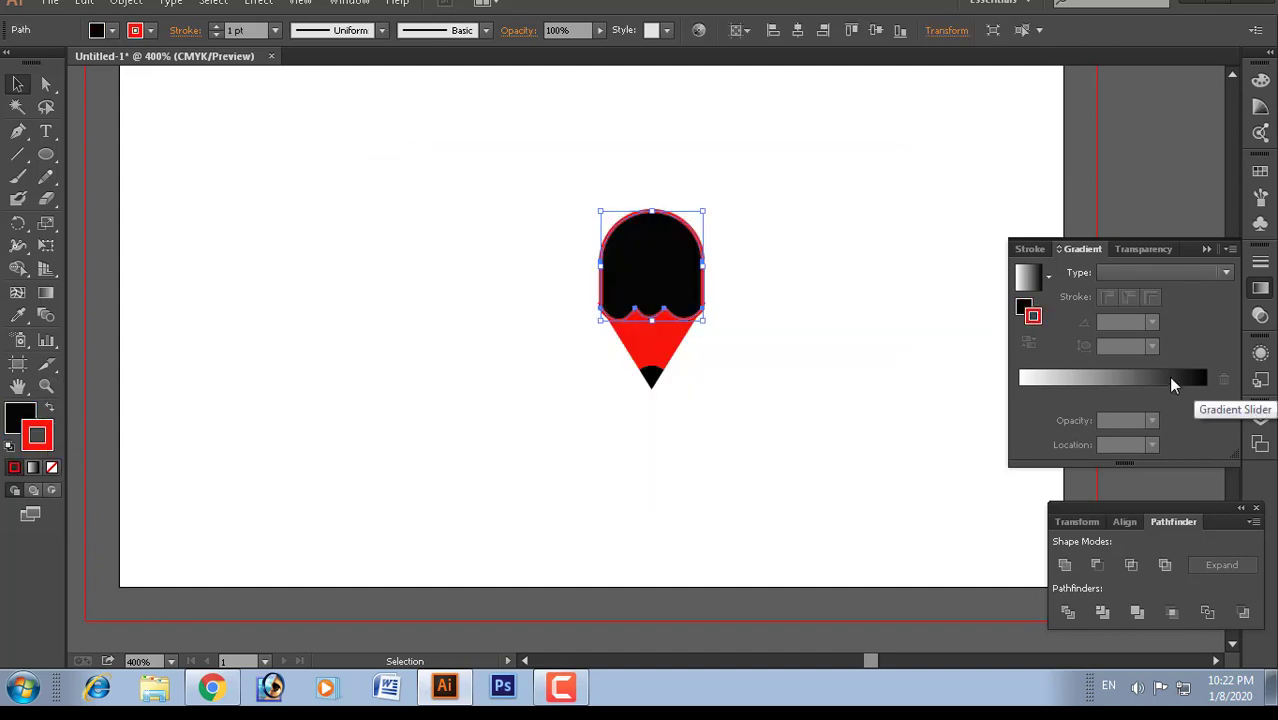
click(1168, 376)
double_click(1020, 393)
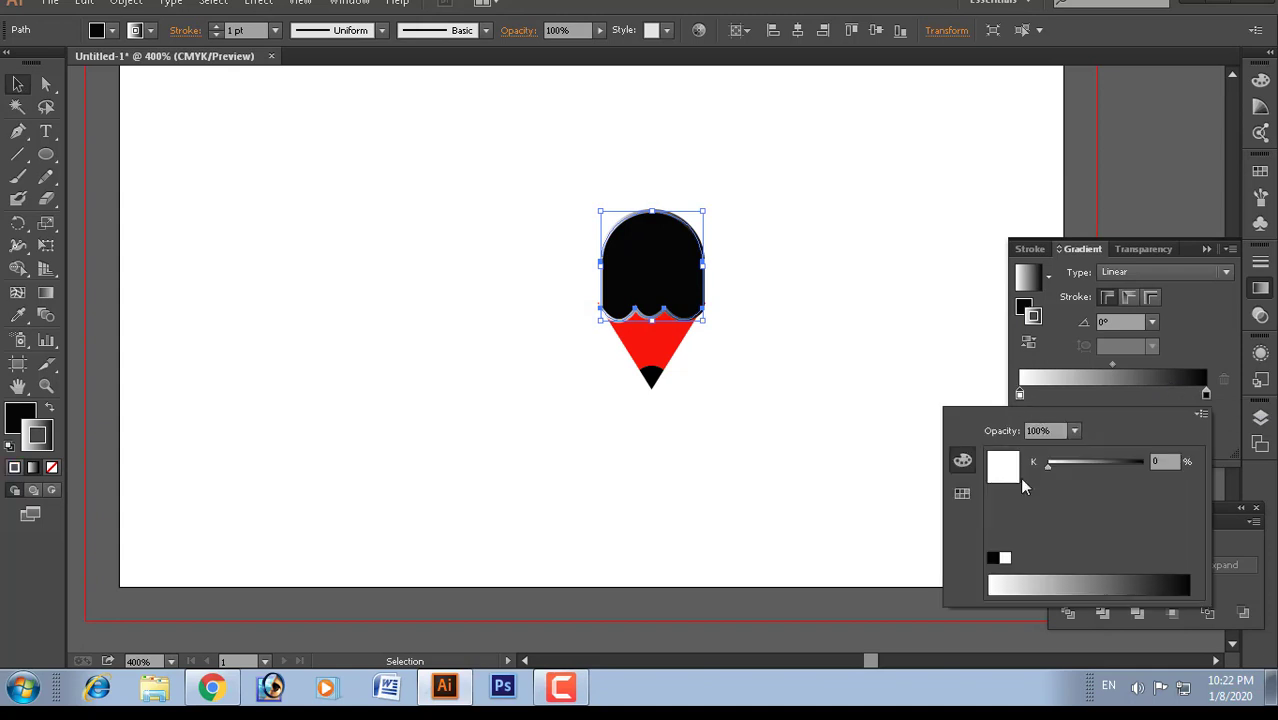
click(1201, 414)
click(1100, 481)
click(1031, 579)
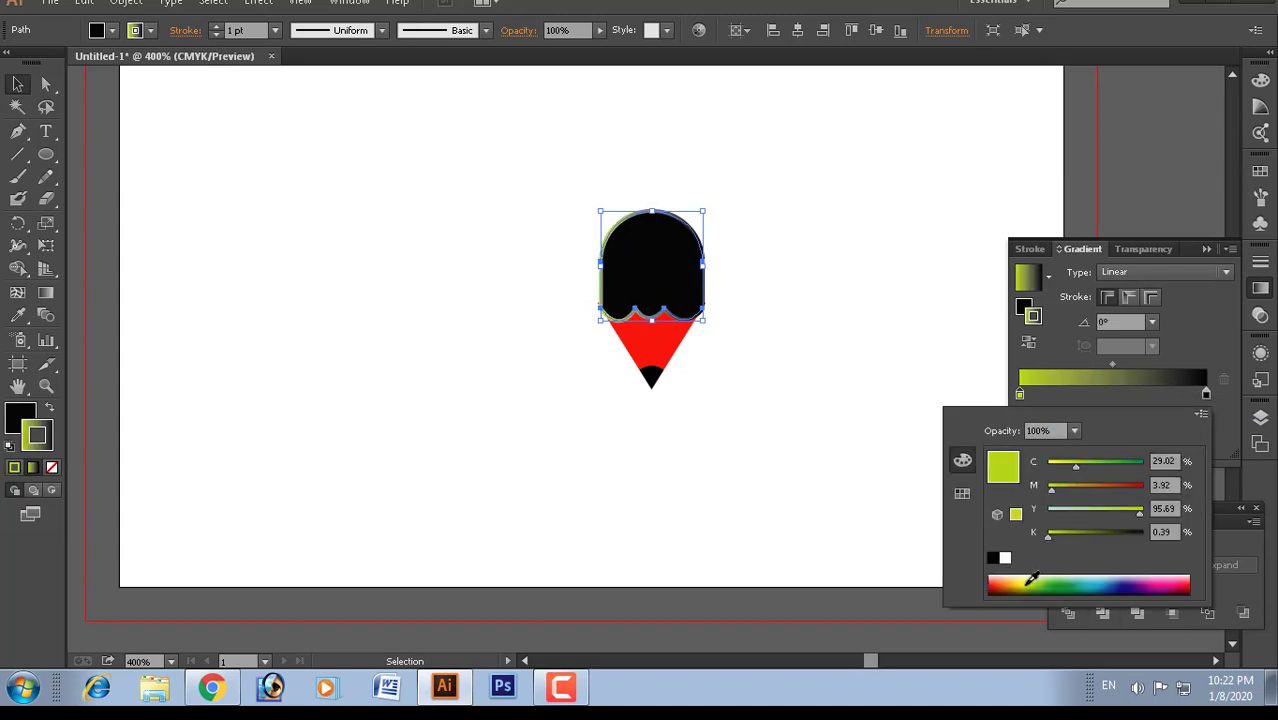
Step: Change the end stop of the dome's outline gradient from black to CMYK yellow
click(17, 423)
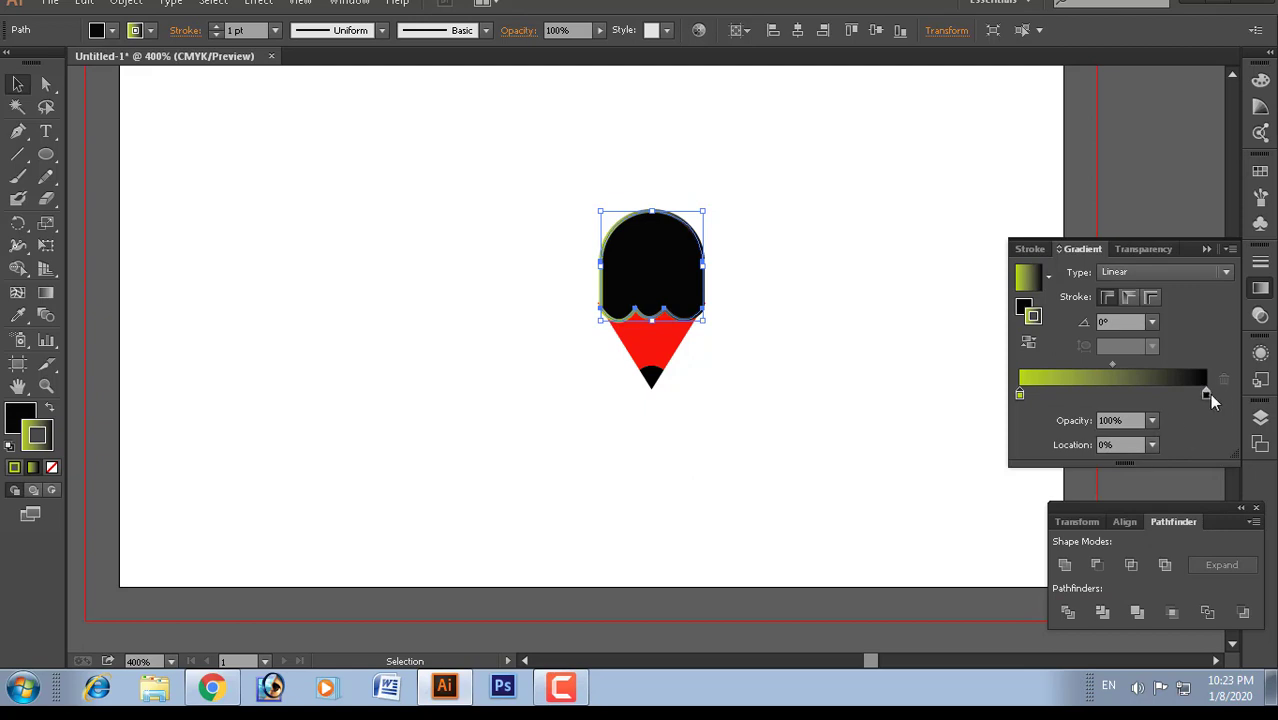
double_click(1206, 393)
click(1201, 414)
click(1100, 478)
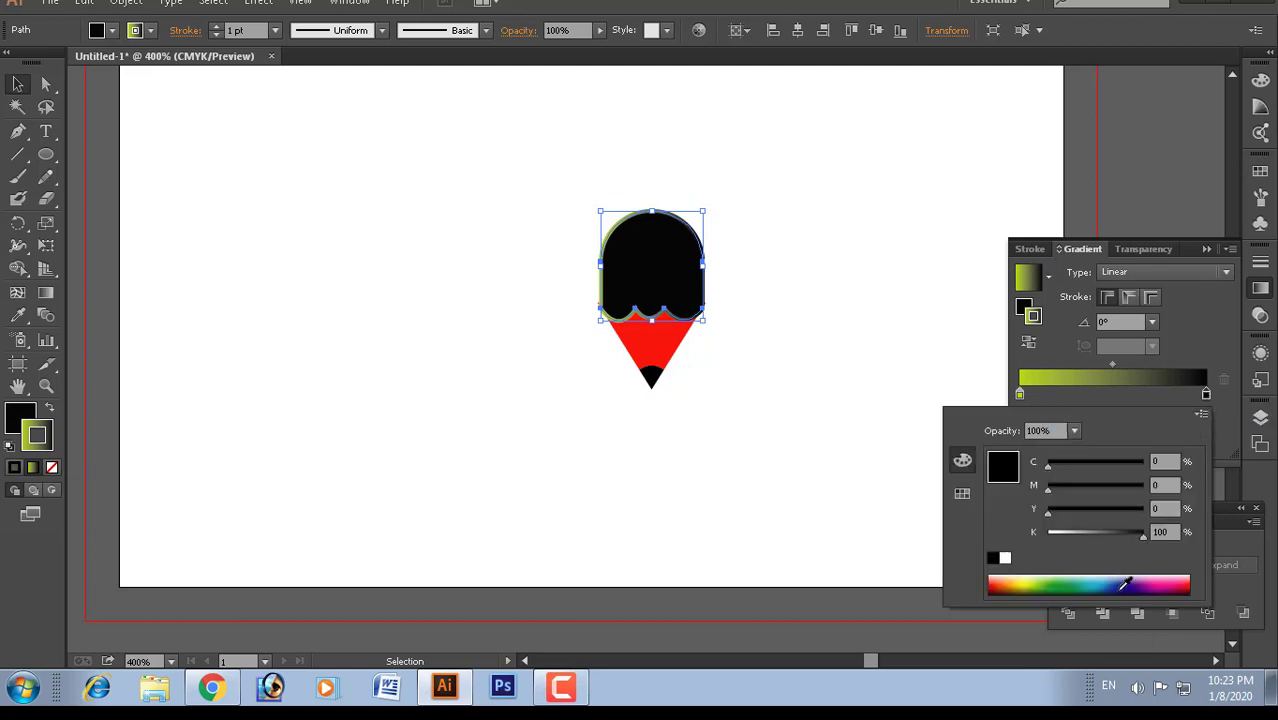
click(1022, 579)
click(819, 319)
Step: Apply the same yellow-green to yellow linear gradient to the dome's fill
key(z)
drag(637, 195, 896, 500)
click(28, 415)
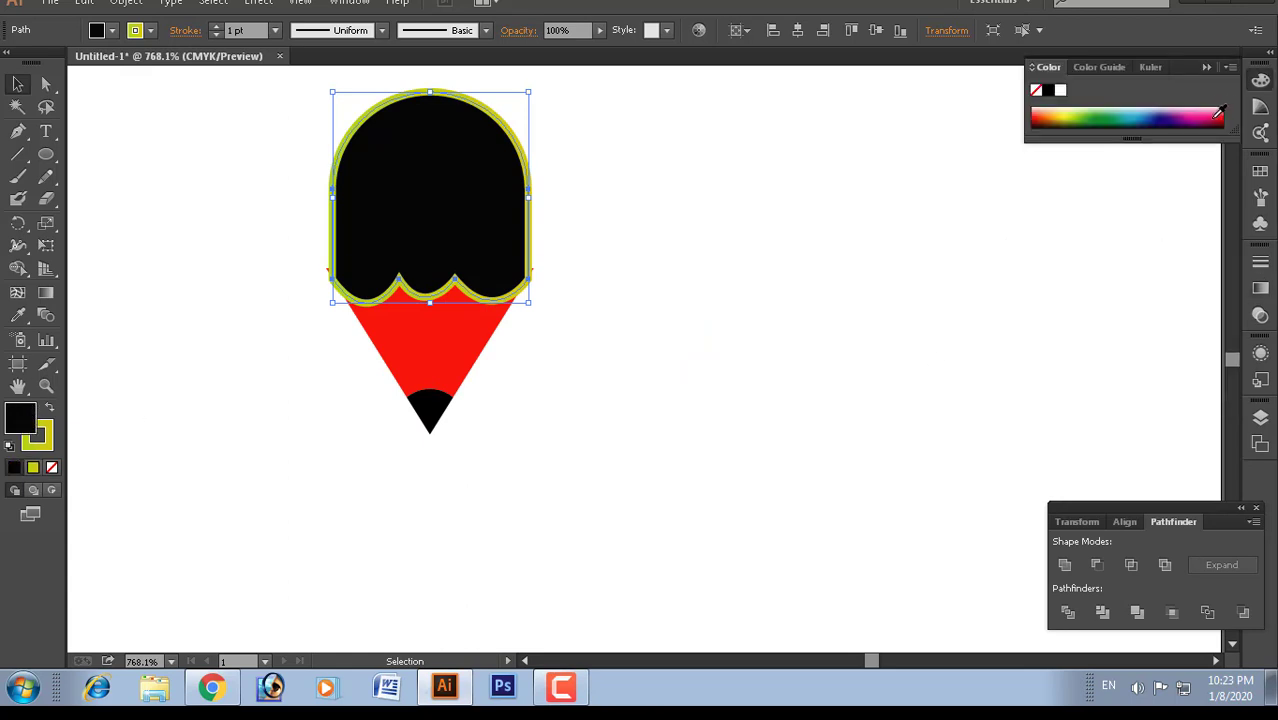
click(1262, 292)
click(1147, 377)
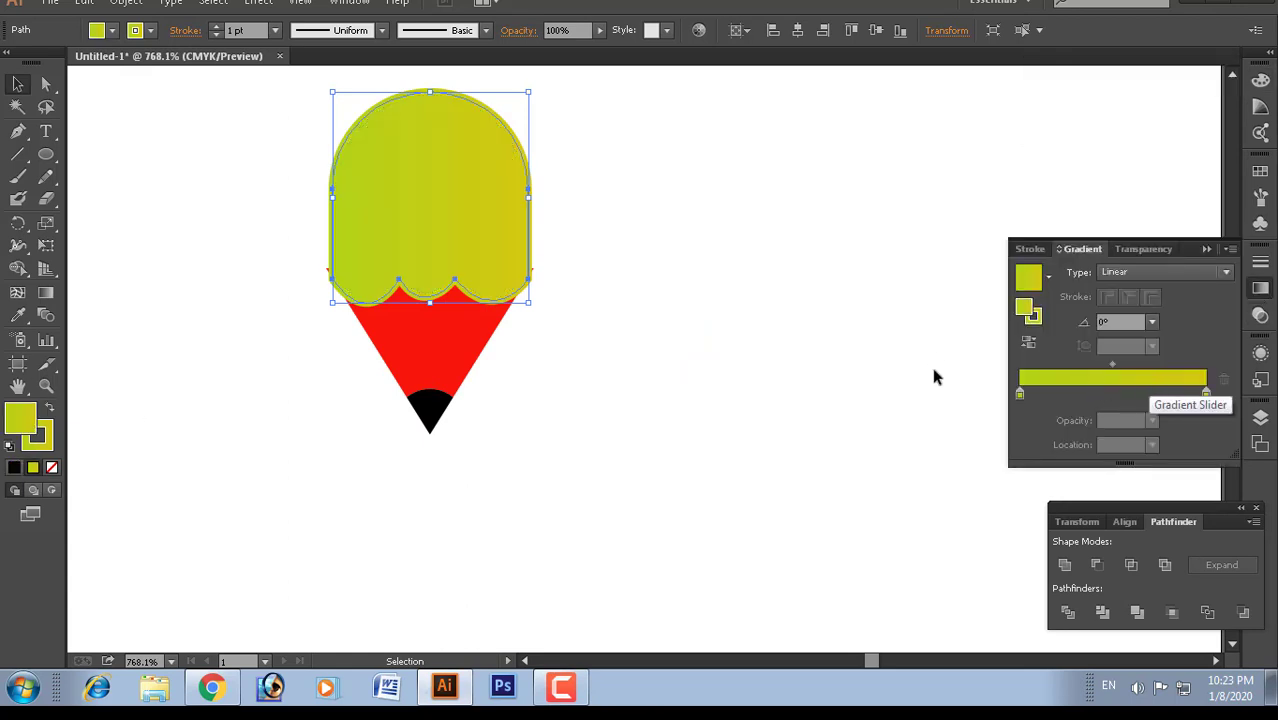
Step: Make the fill gradient's start stop orange (C 14.12, M 66.67, Y 97.65, K 3.14) and move the yellow stop to 29.56%
double_click(1020, 394)
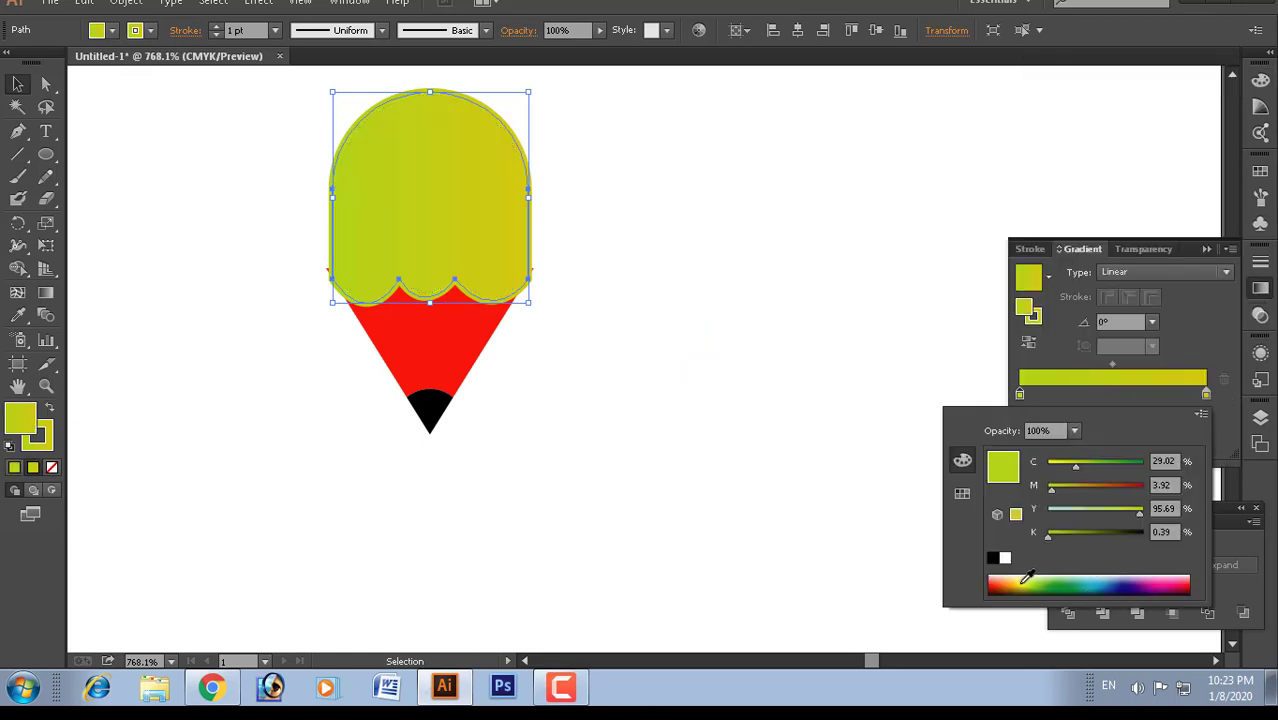
mouse_move(1027, 577)
mouse_down()
mouse_move(997, 580)
mouse_move(1009, 590)
mouse_move(1007, 578)
mouse_up()
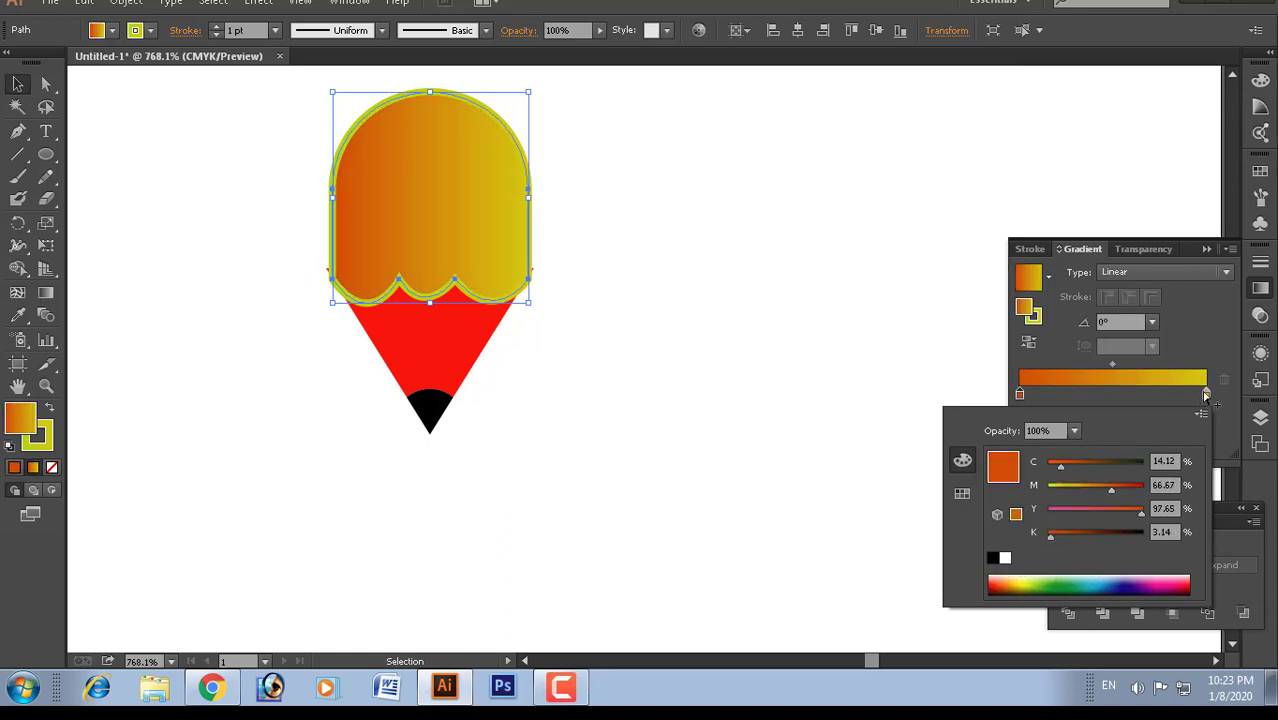
click(1205, 394)
drag(1205, 394, 1075, 394)
click(836, 325)
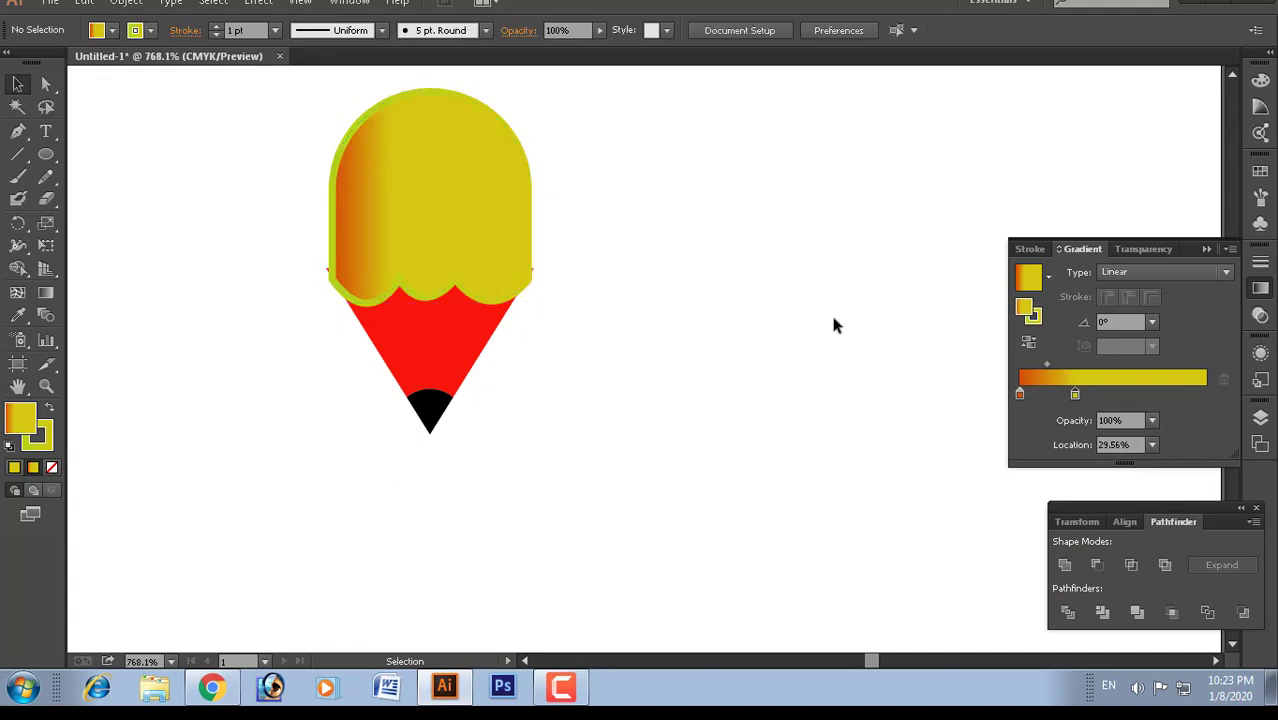
Step: Change the dome's outline from the yellow gradient to the black swatch
click(465, 148)
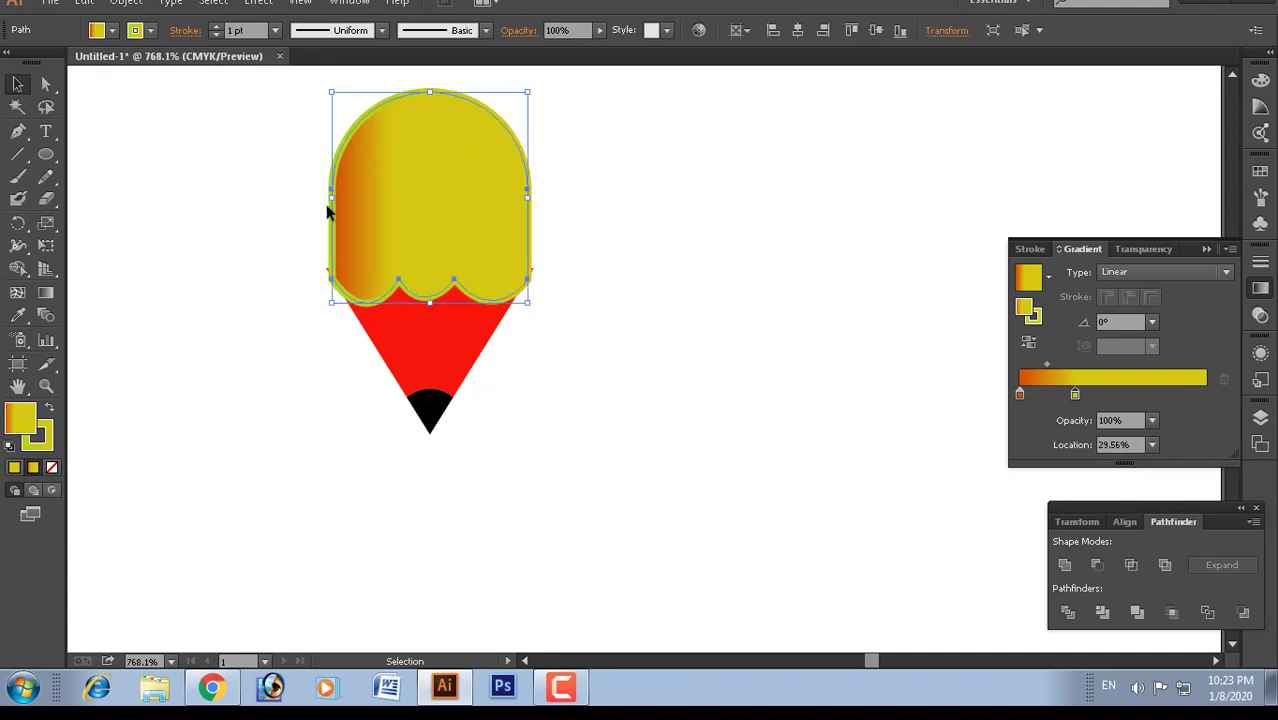
click(40, 443)
click(135, 30)
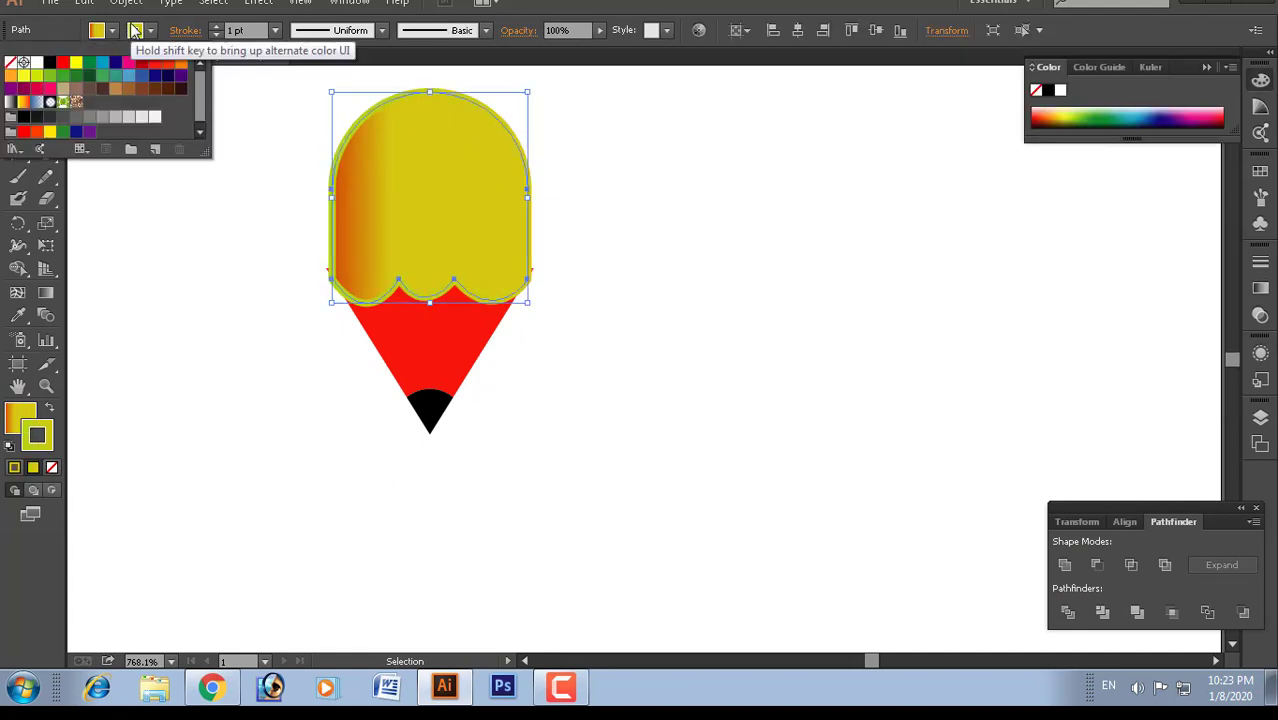
click(50, 63)
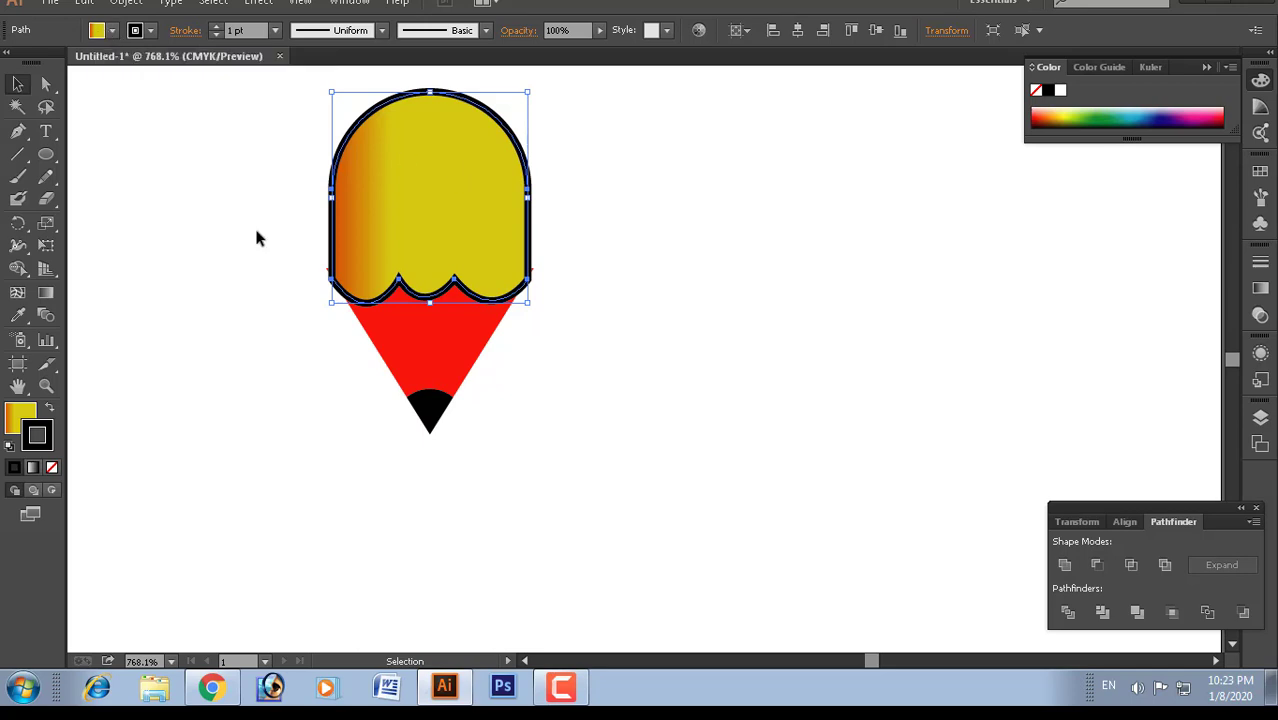
Step: Fill the dome with the yellow-to-red gradient swatch and set its outline to black
click(48, 410)
click(97, 30)
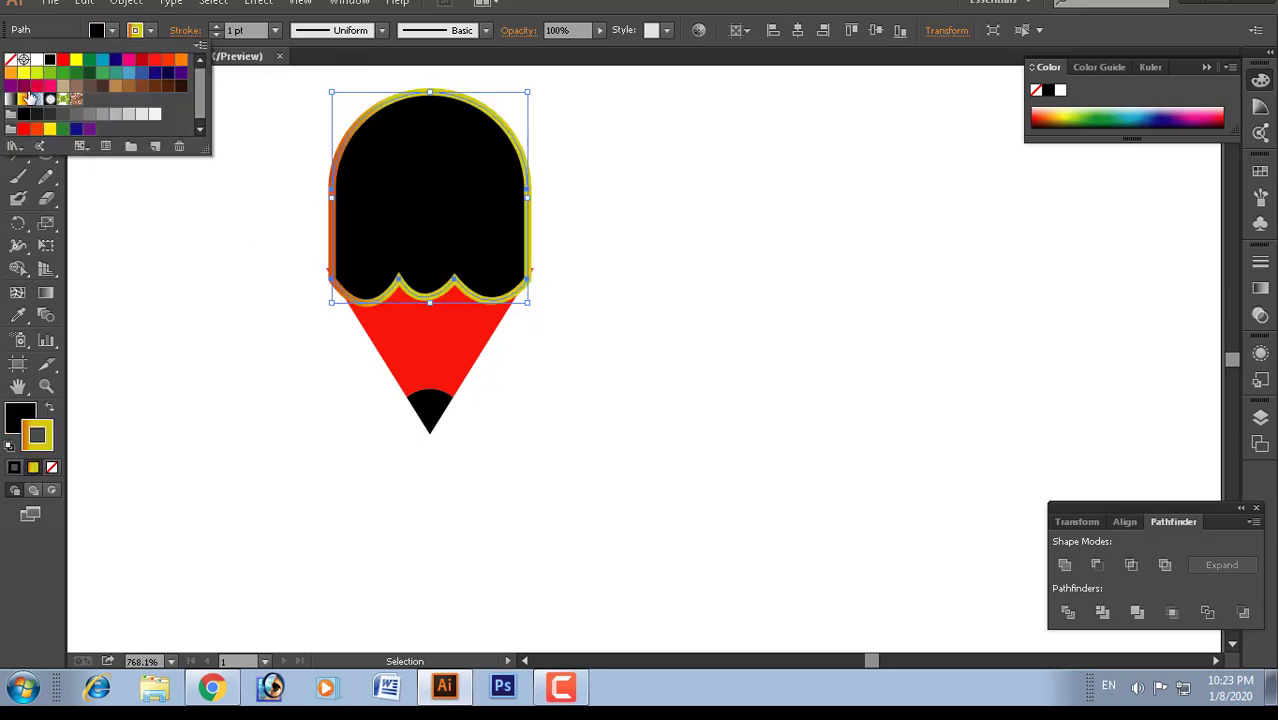
click(23, 101)
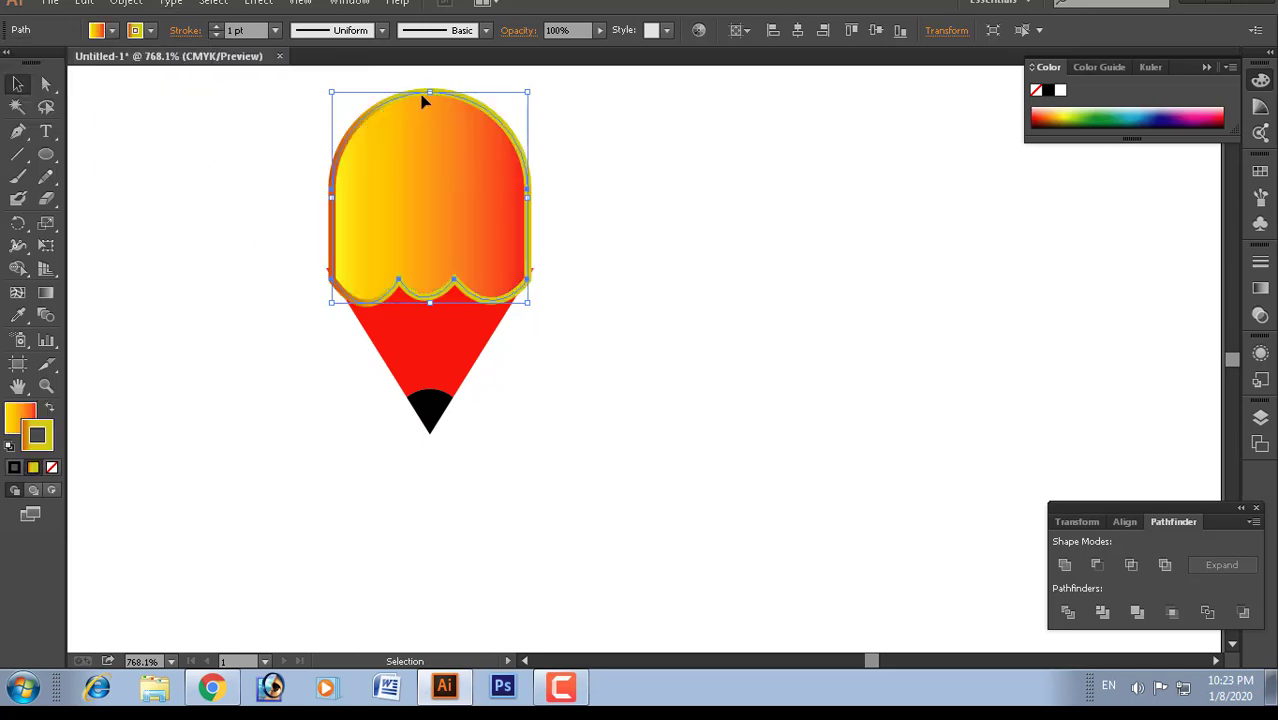
click(146, 33)
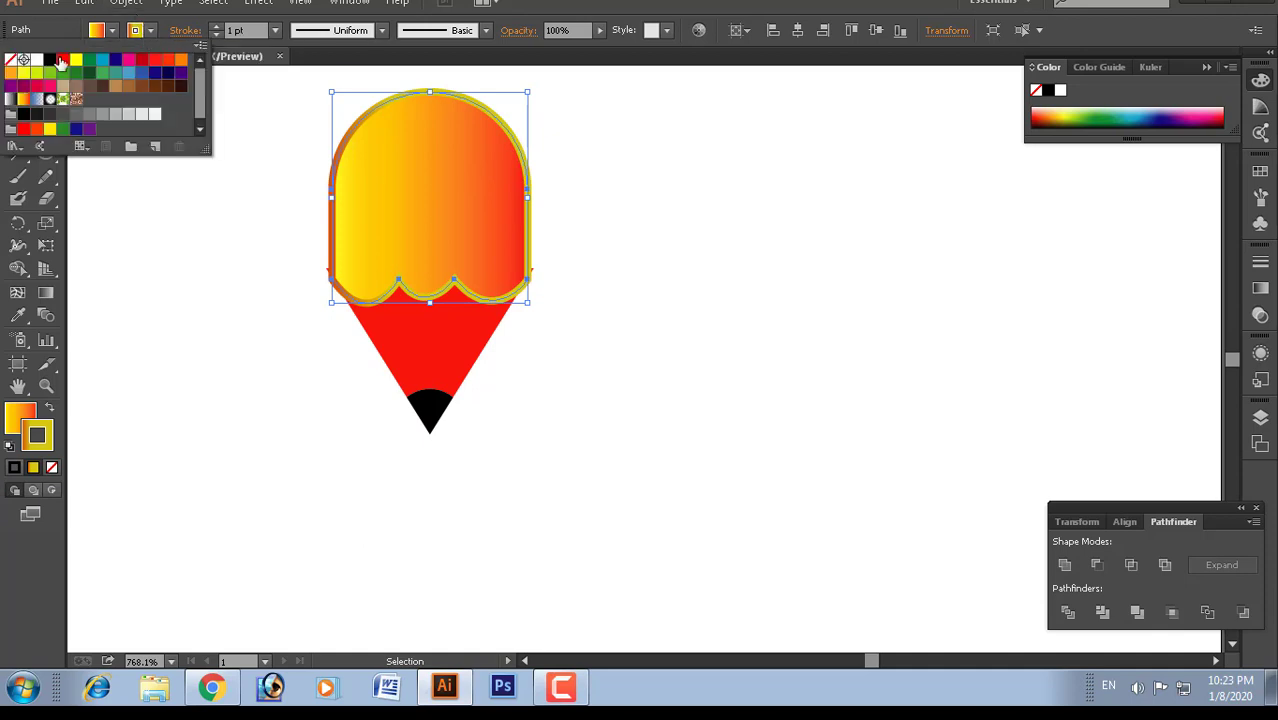
click(53, 64)
click(773, 341)
Step: Add a solid black outline (#000000) to the red triangle
key(a)
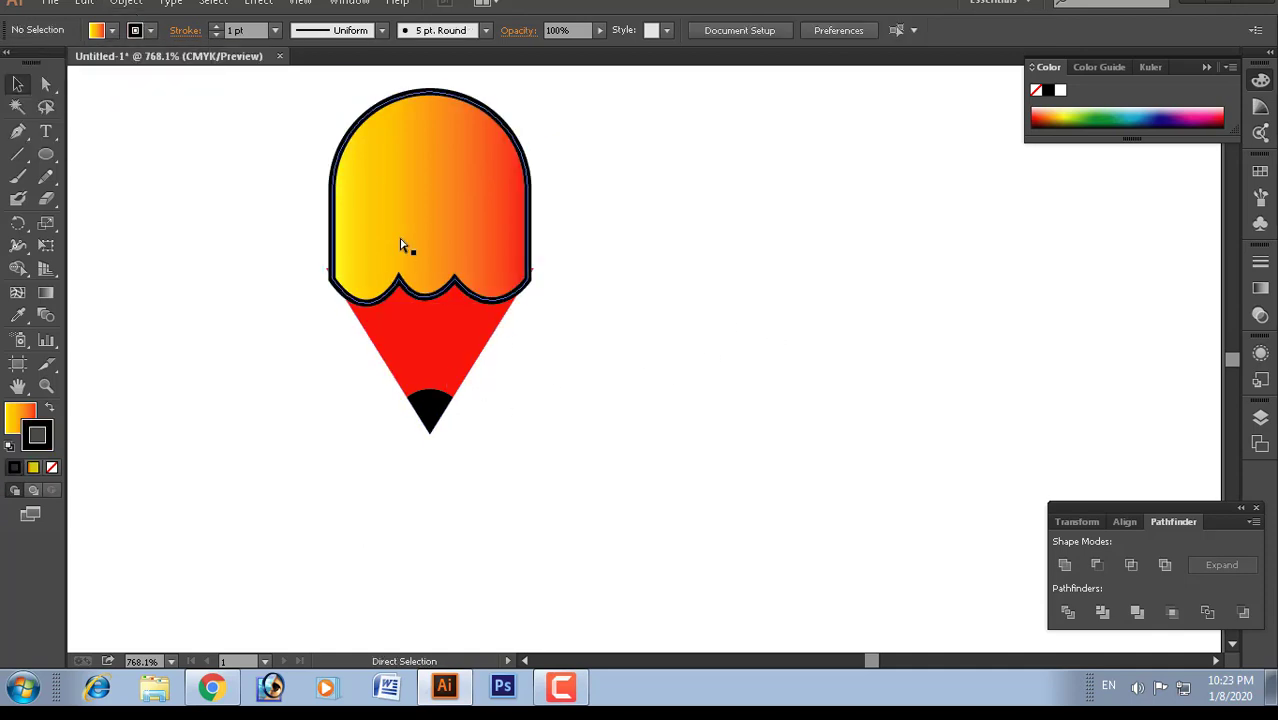
scroll(400, 240, up, 5)
key(ctrl+minus)
key(ctrl+minus)
key(ctrl+minus)
key(v)
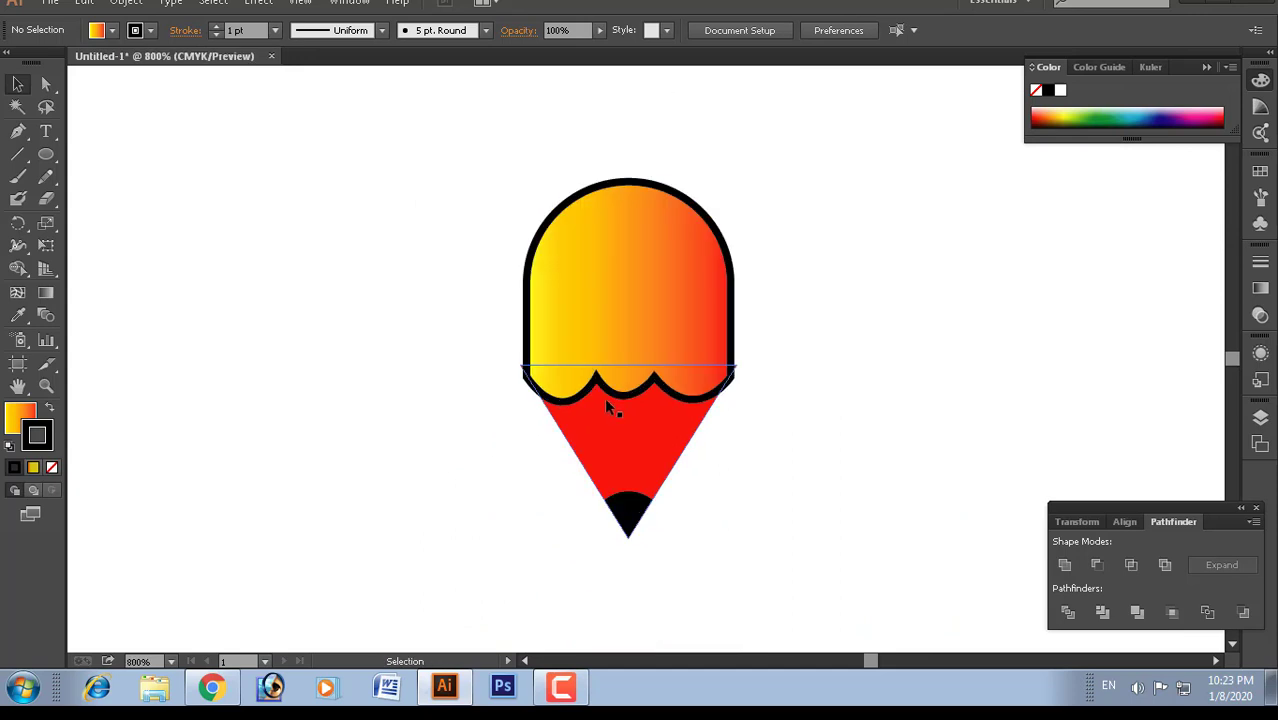
click(670, 427)
double_click(47, 437)
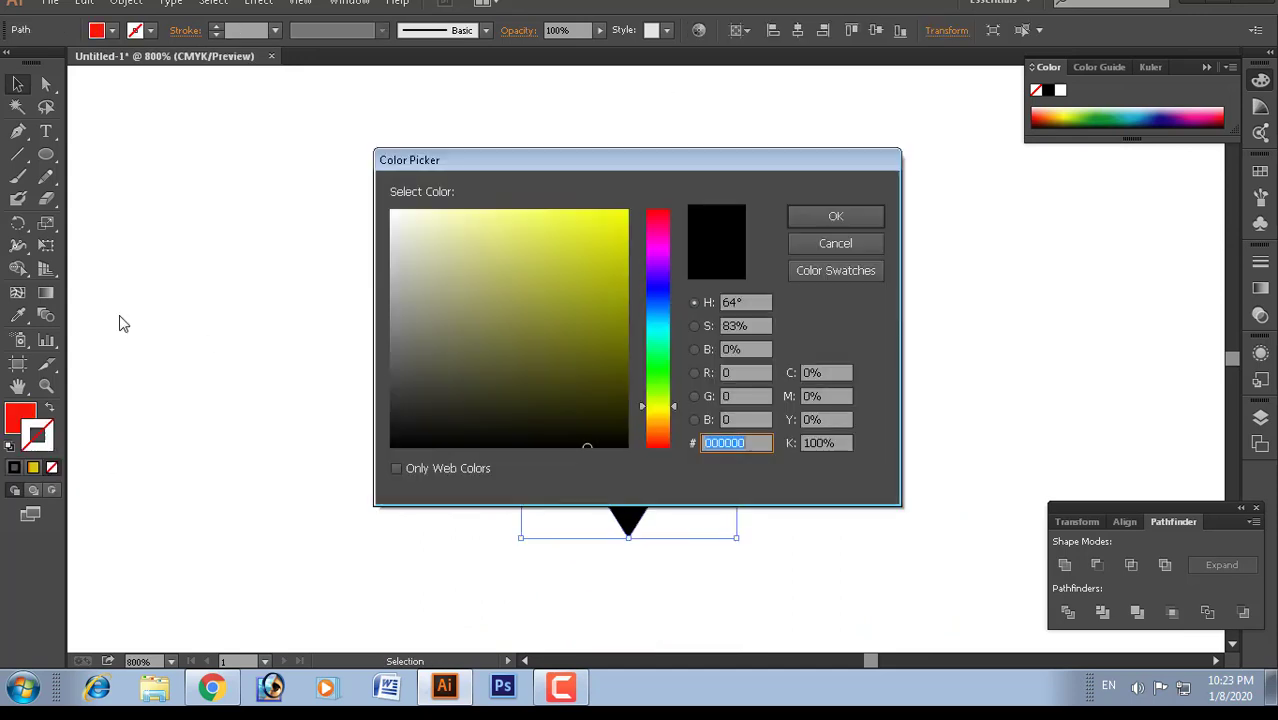
click(835, 217)
click(748, 500)
Step: Set the red triangle's stroke weight to 0.2 pt and deselect it
key(z)
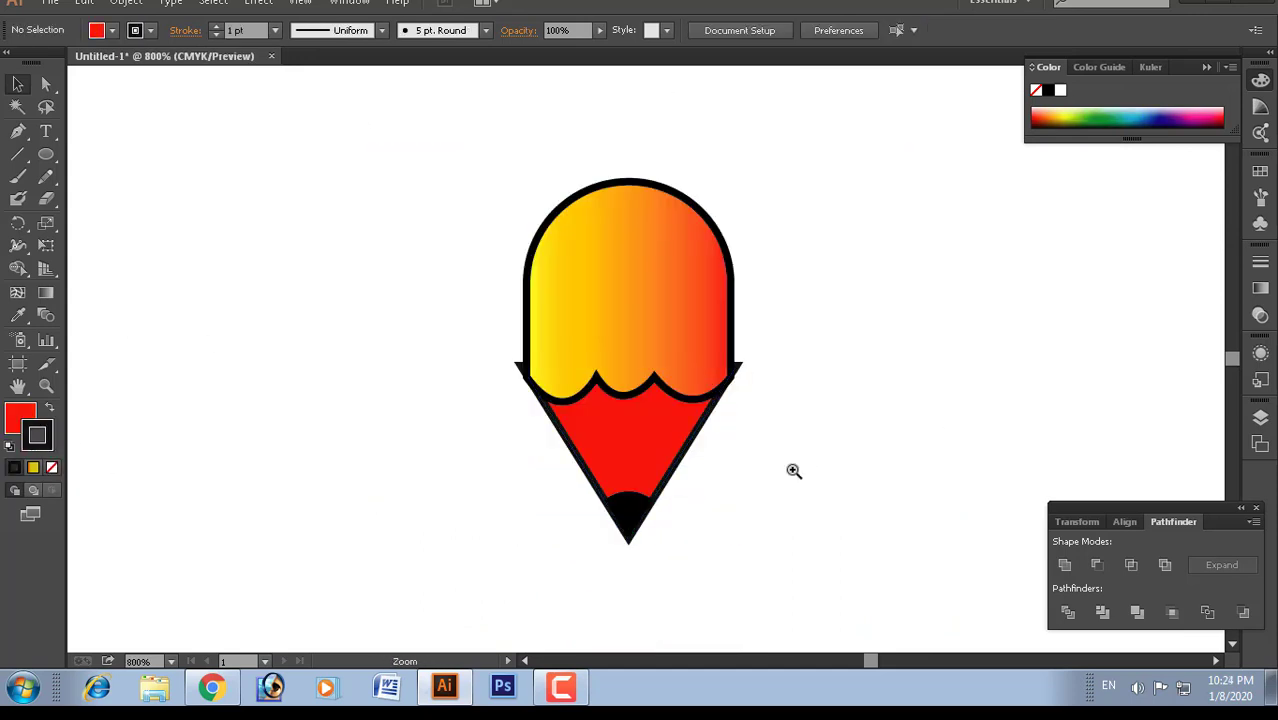
click(697, 453)
click(240, 31)
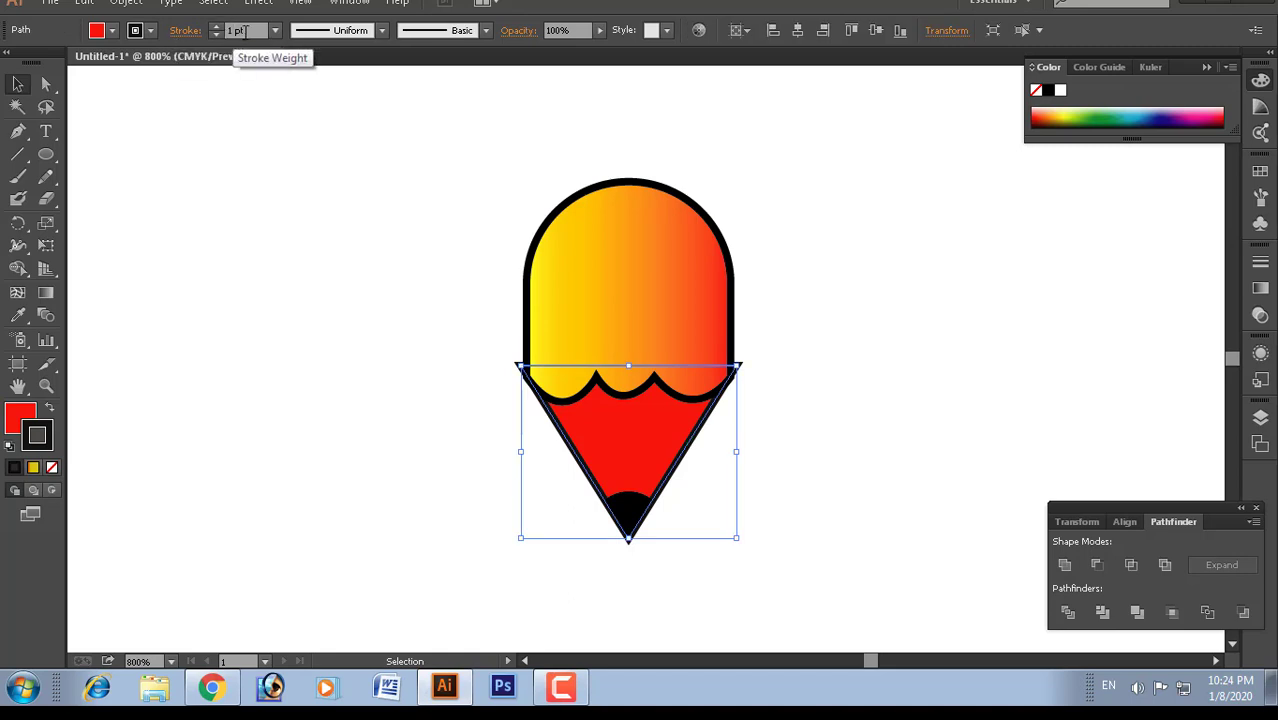
text(0.2)
key(Return)
key(ctrl+shift+a)
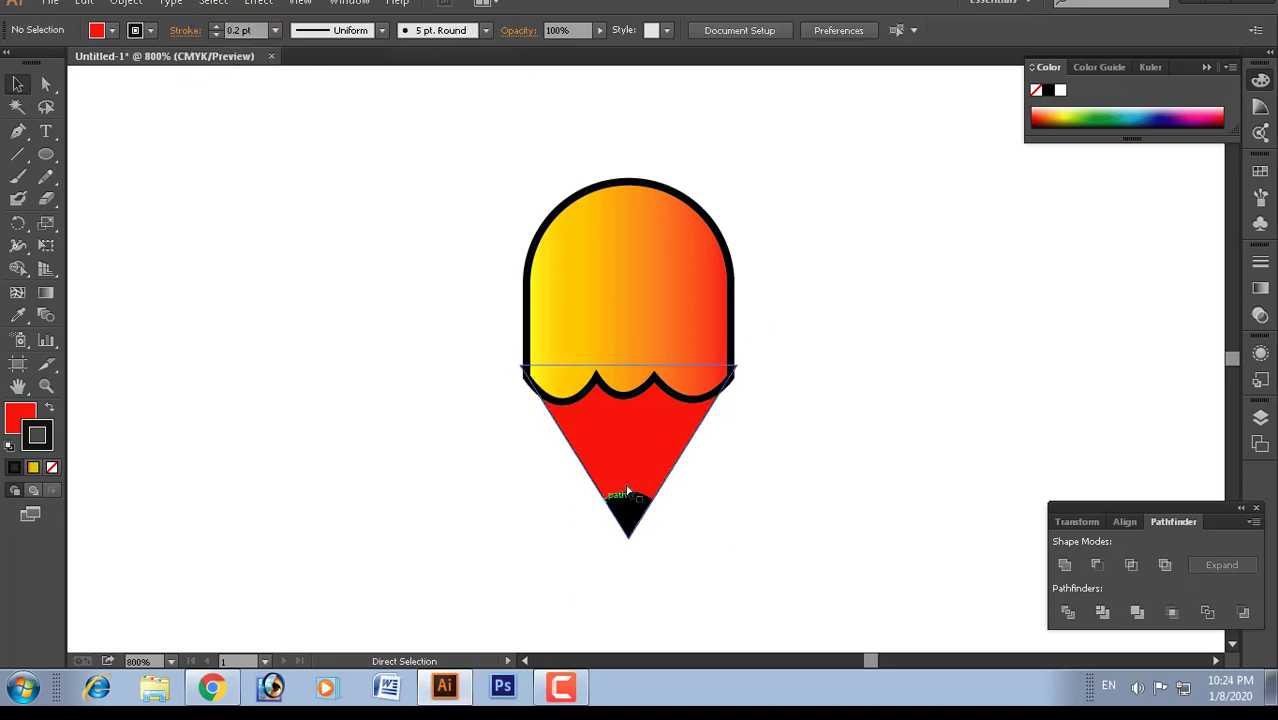
Step: Recolor the fill of the red triangle beneath the dome to golden yellow and deselect it
key(ctrl+plus)
key(ctrl+minus)
key(ctrl+minus)
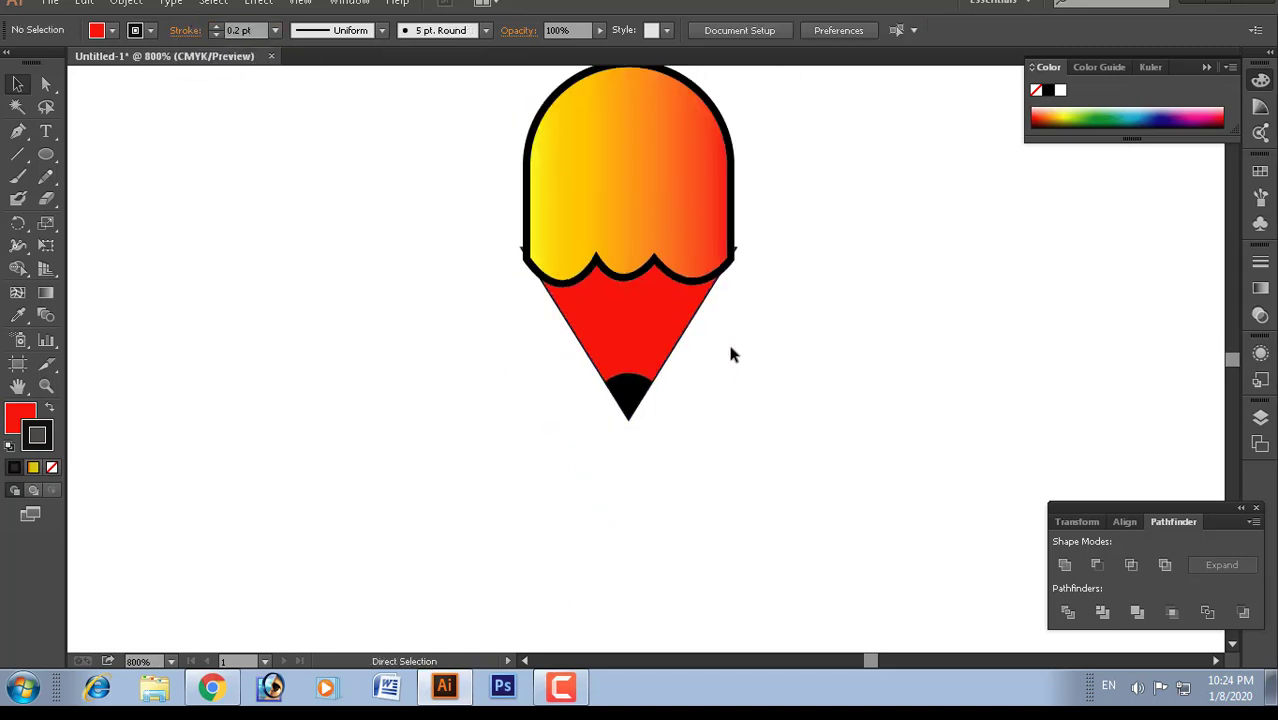
click(634, 345)
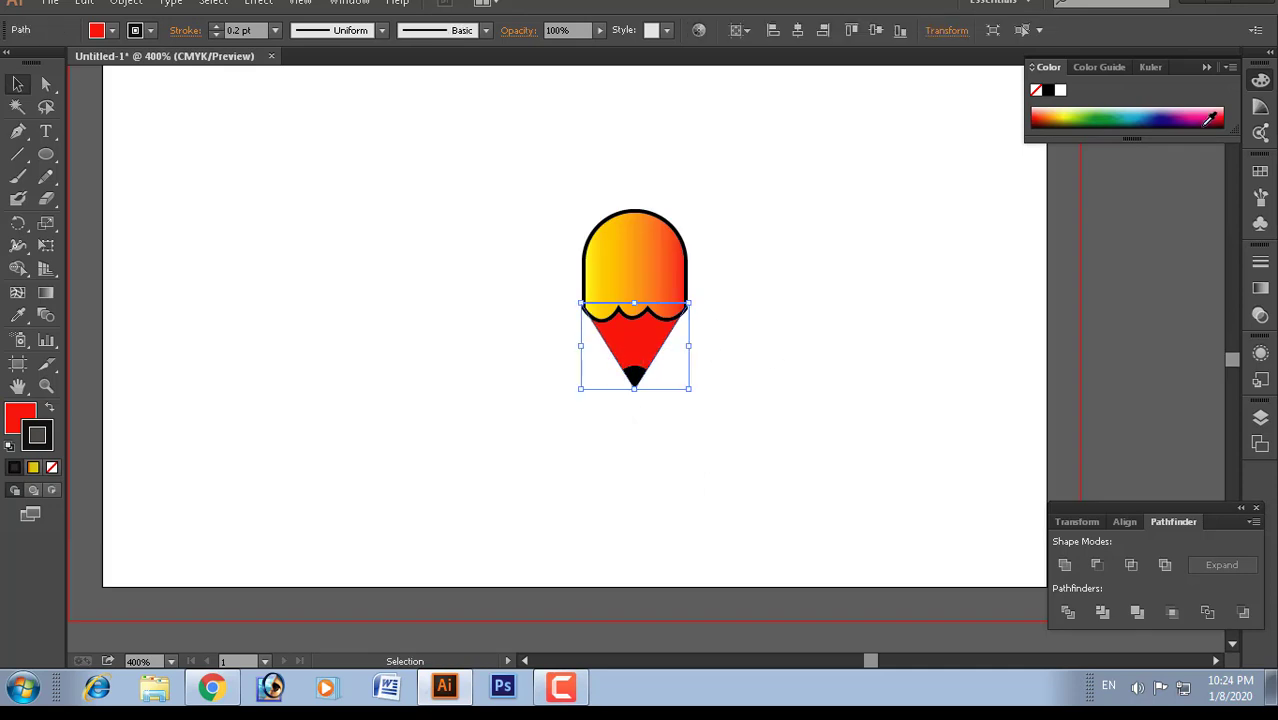
click(18, 410)
click(1170, 116)
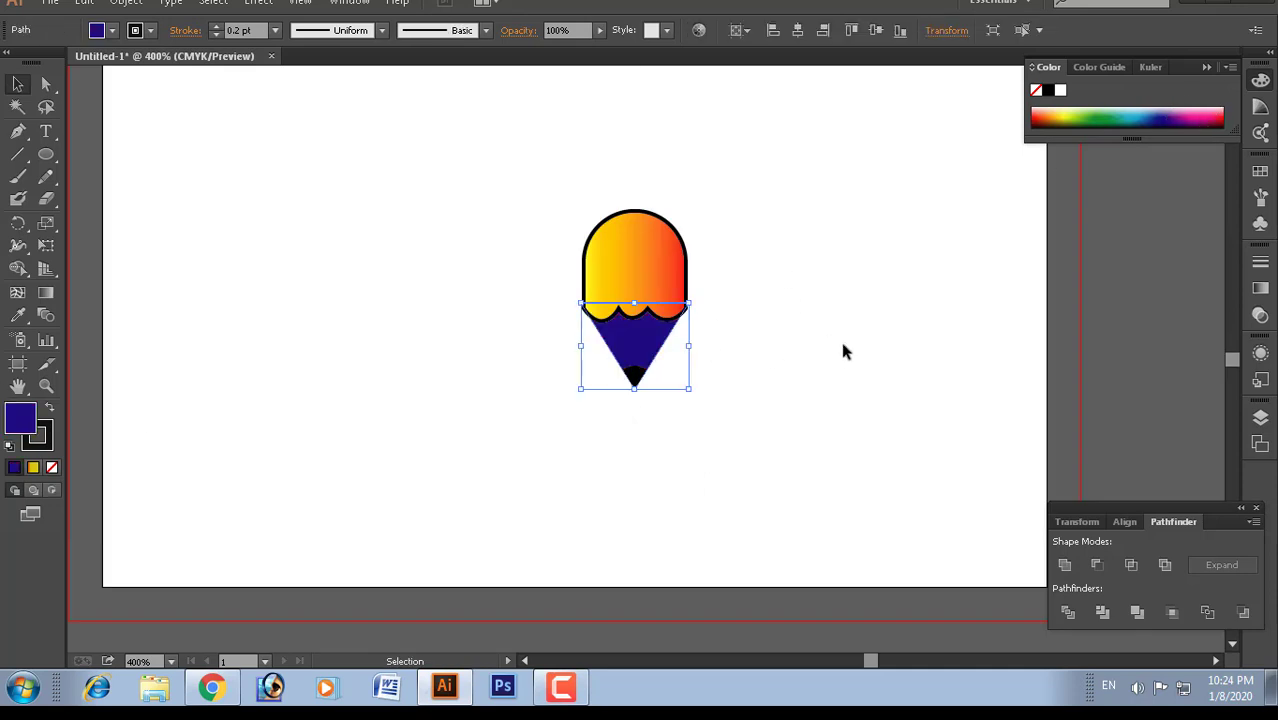
drag(1127, 108, 1061, 110)
click(826, 341)
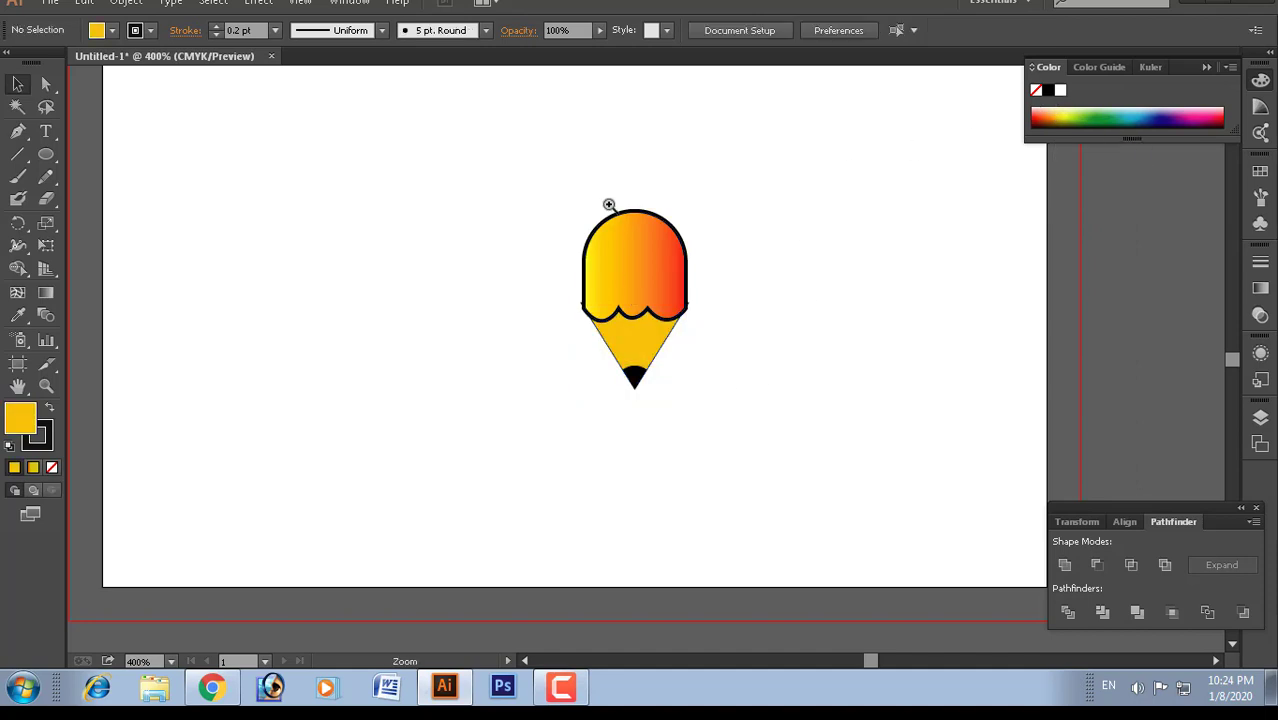
Step: Draw a slender closed leaf shape with the Pen tool, slanting up from just above the dome's top
key(ctrl+=)
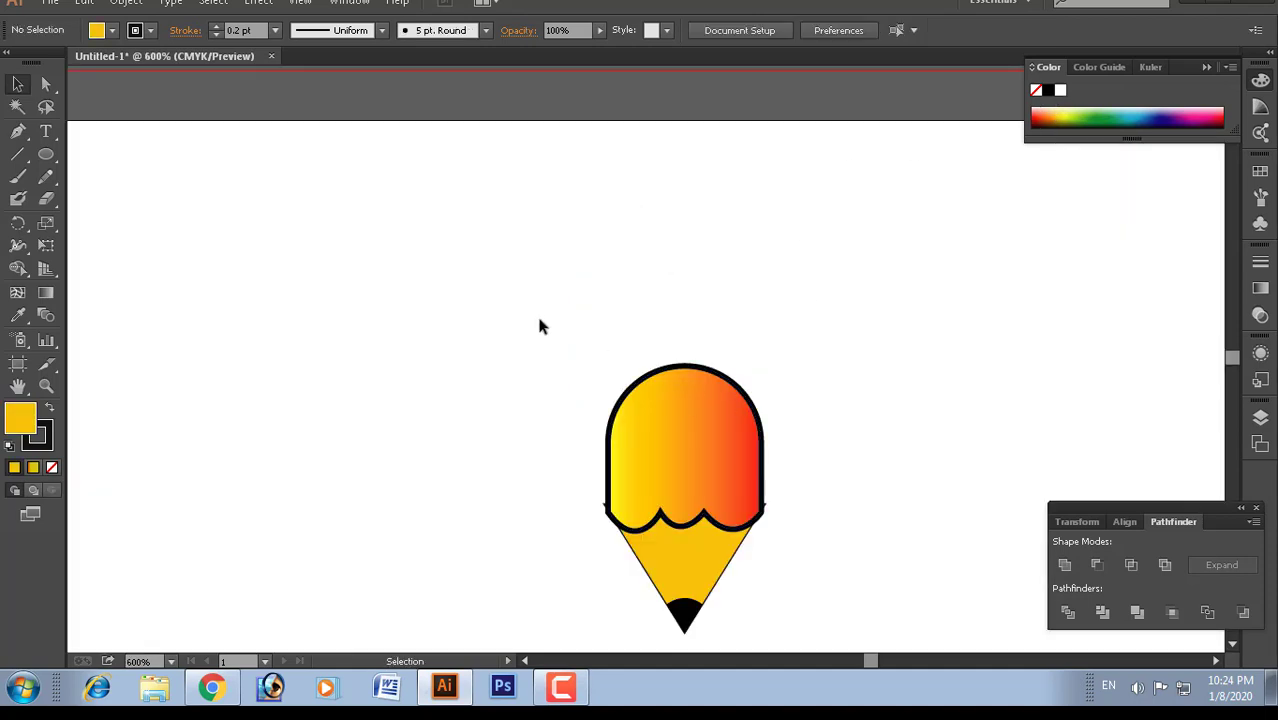
click(18, 131)
click(703, 351)
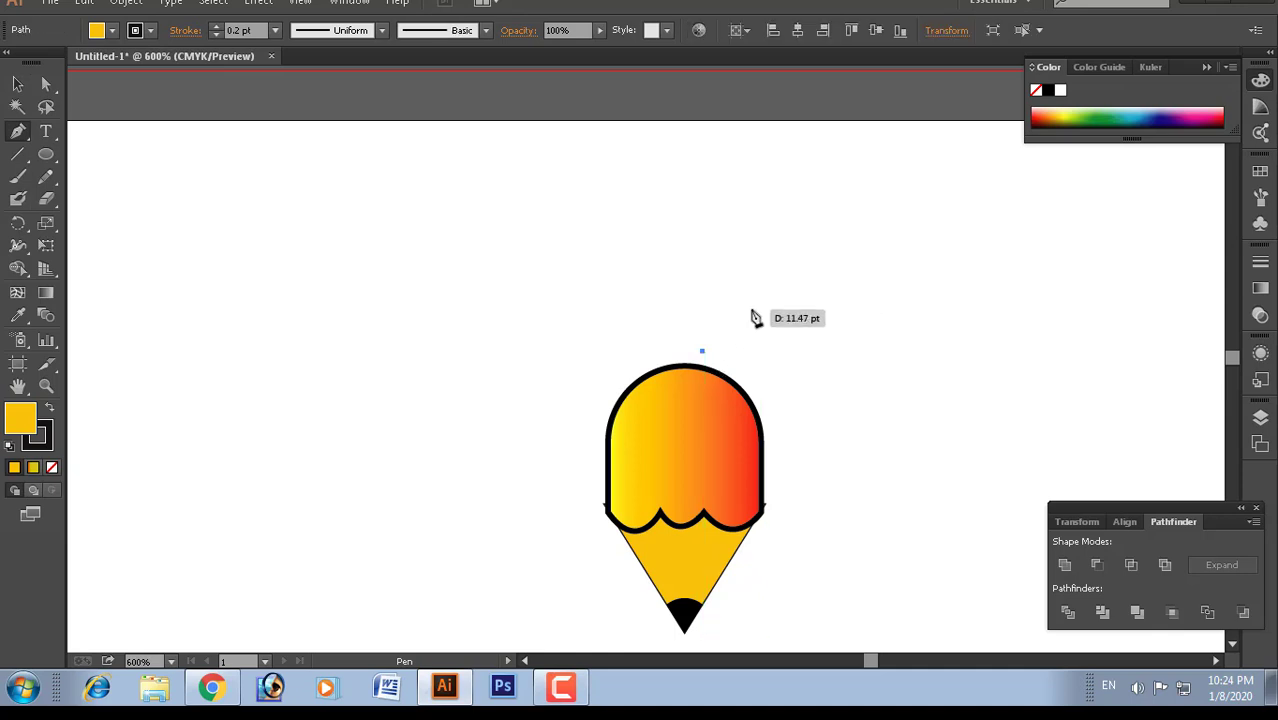
mouse_move(747, 306)
mouse_down()
mouse_move(810, 305)
mouse_move(802, 291)
mouse_move(785, 323)
mouse_move(787, 291)
mouse_move(721, 338)
mouse_up()
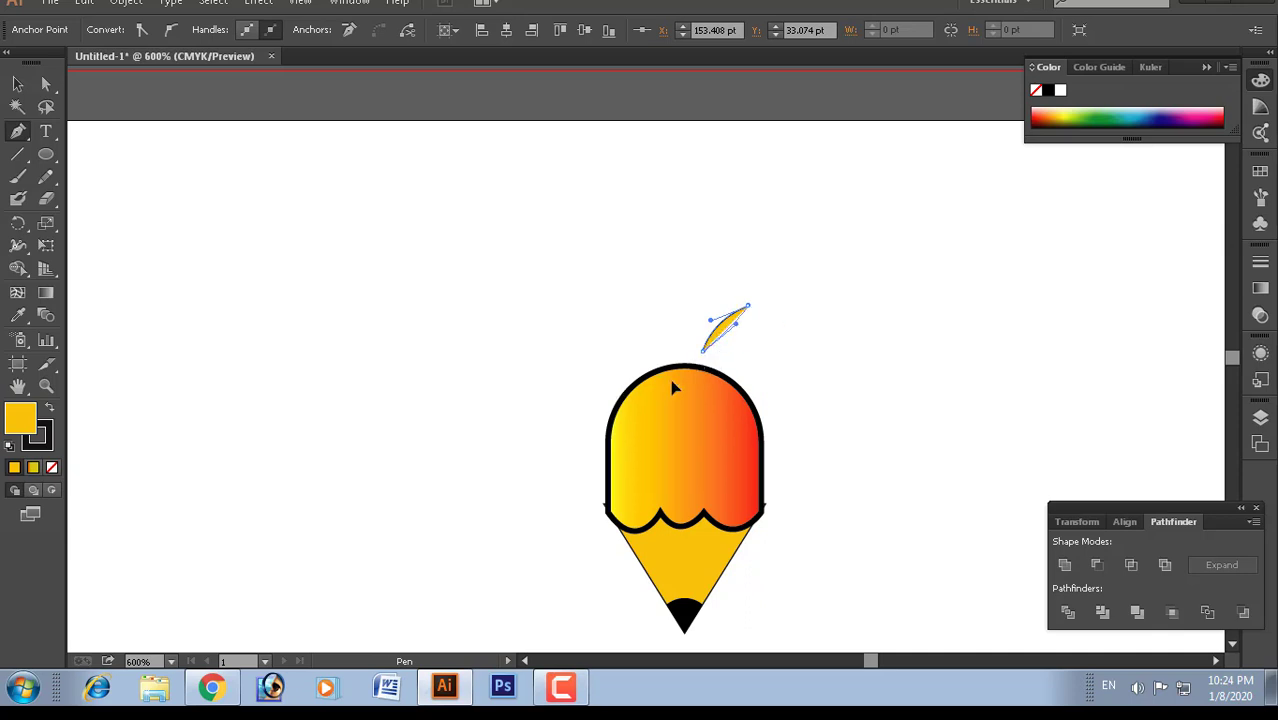
click(690, 277)
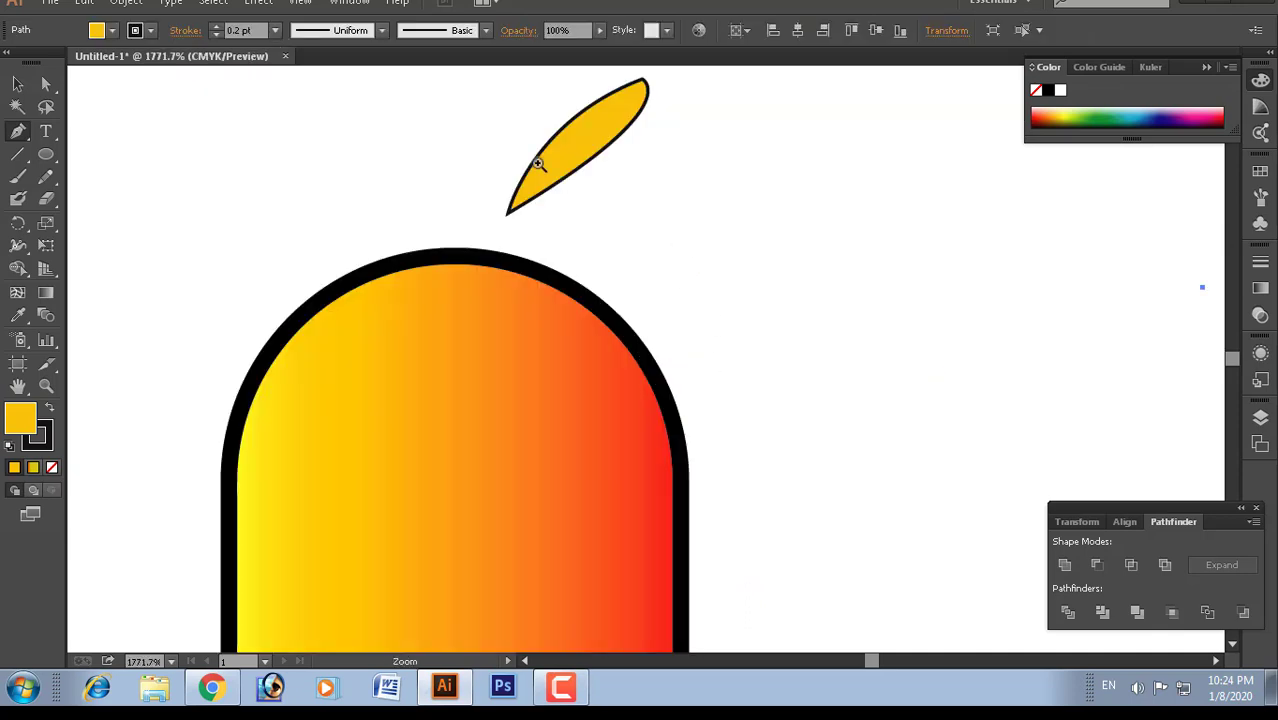
click(712, 333)
drag(661, 418, 634, 510)
key(ctrl+z)
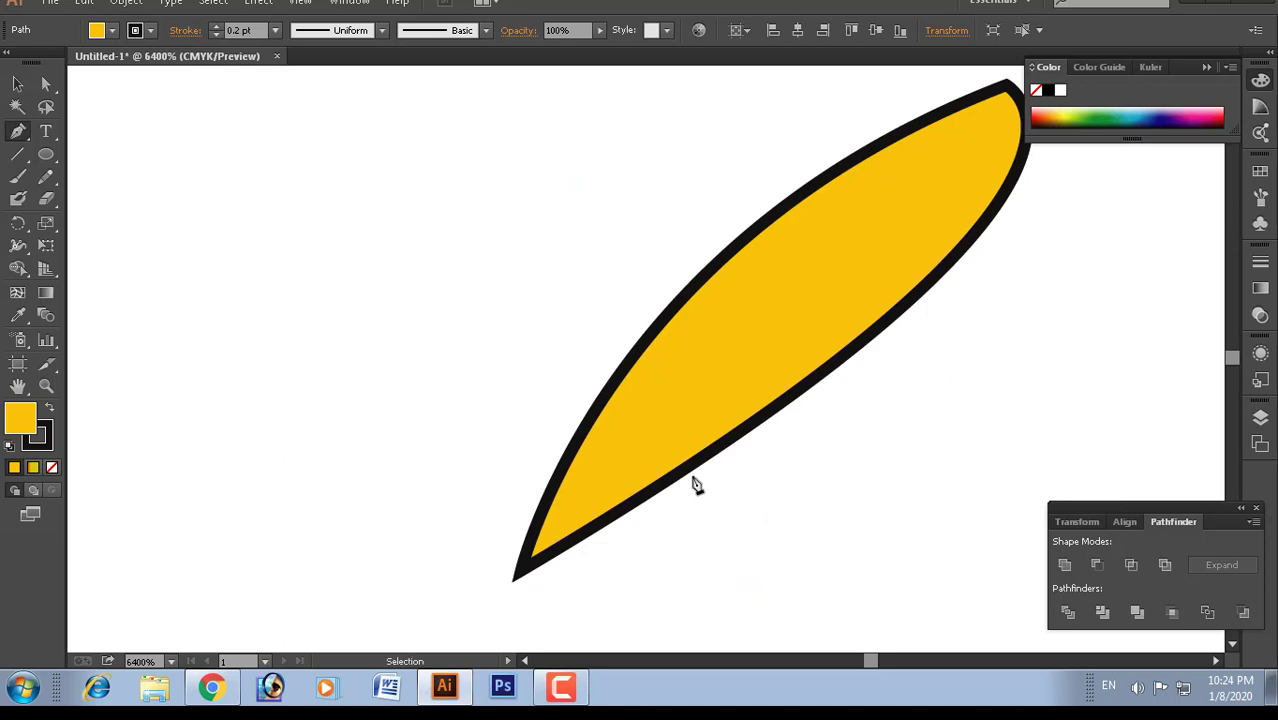
Step: Enlarge the leaf to about 11 pt tall and move it so its lower tip sits just above the dome
key(ctrl+minus)
key(ctrl+minus)
key(ctrl+minus)
key(v)
key(ctrl+a)
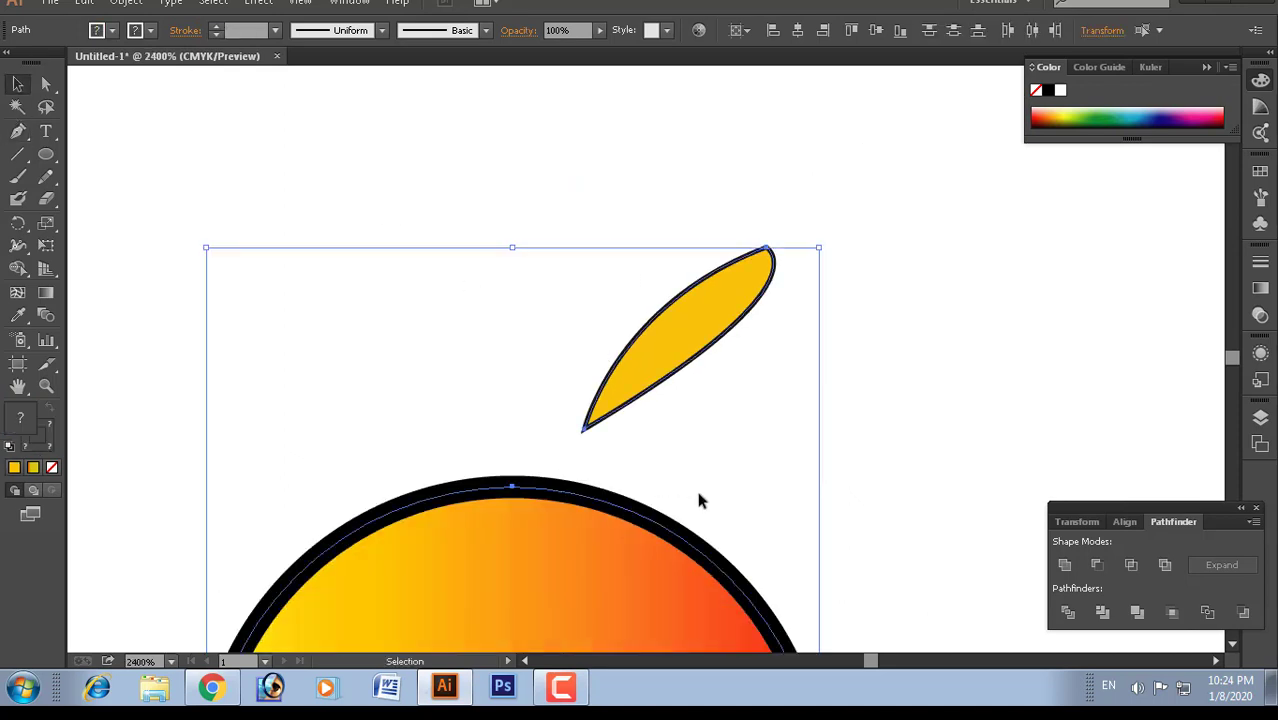
click(710, 357)
drag(585, 430, 563, 466)
drag(568, 243, 514, 217)
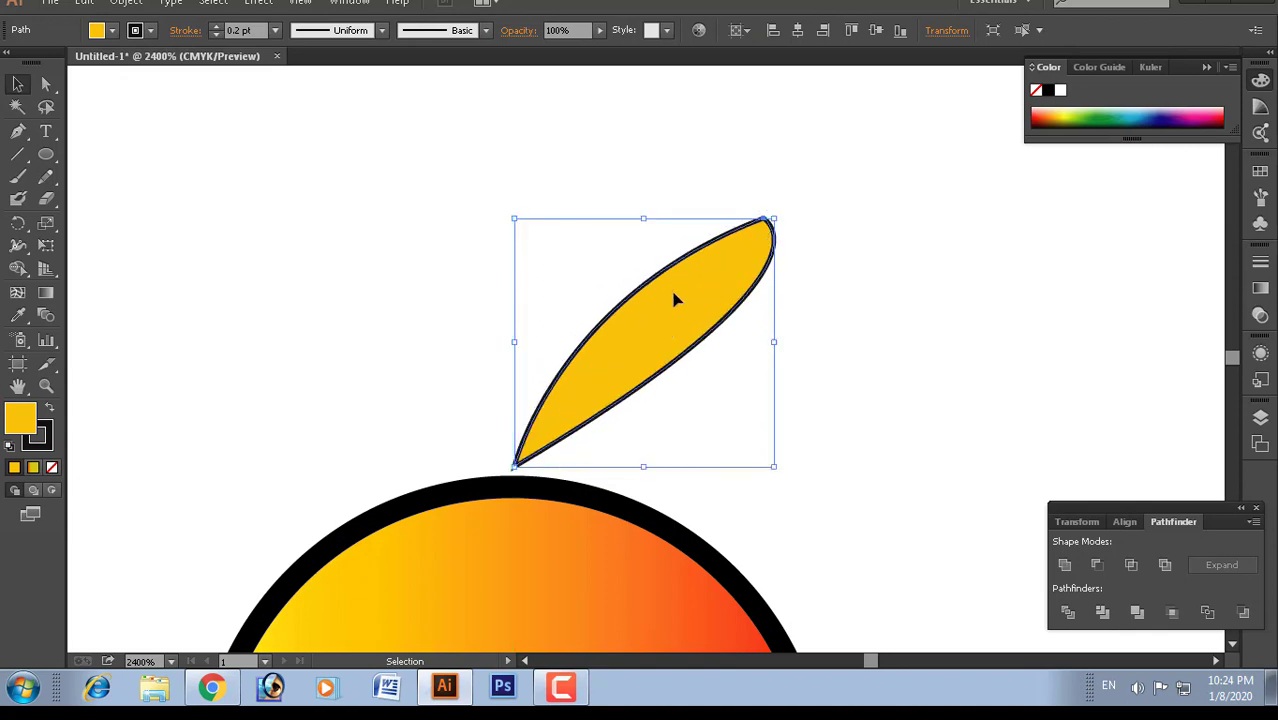
mouse_move(676, 297)
mouse_down()
mouse_move(699, 291)
mouse_move(686, 290)
mouse_up()
Step: Adjust the leaf's anchor handles to bulge its upper edge and shape the lower edge into a pointed outer tip
click(45, 84)
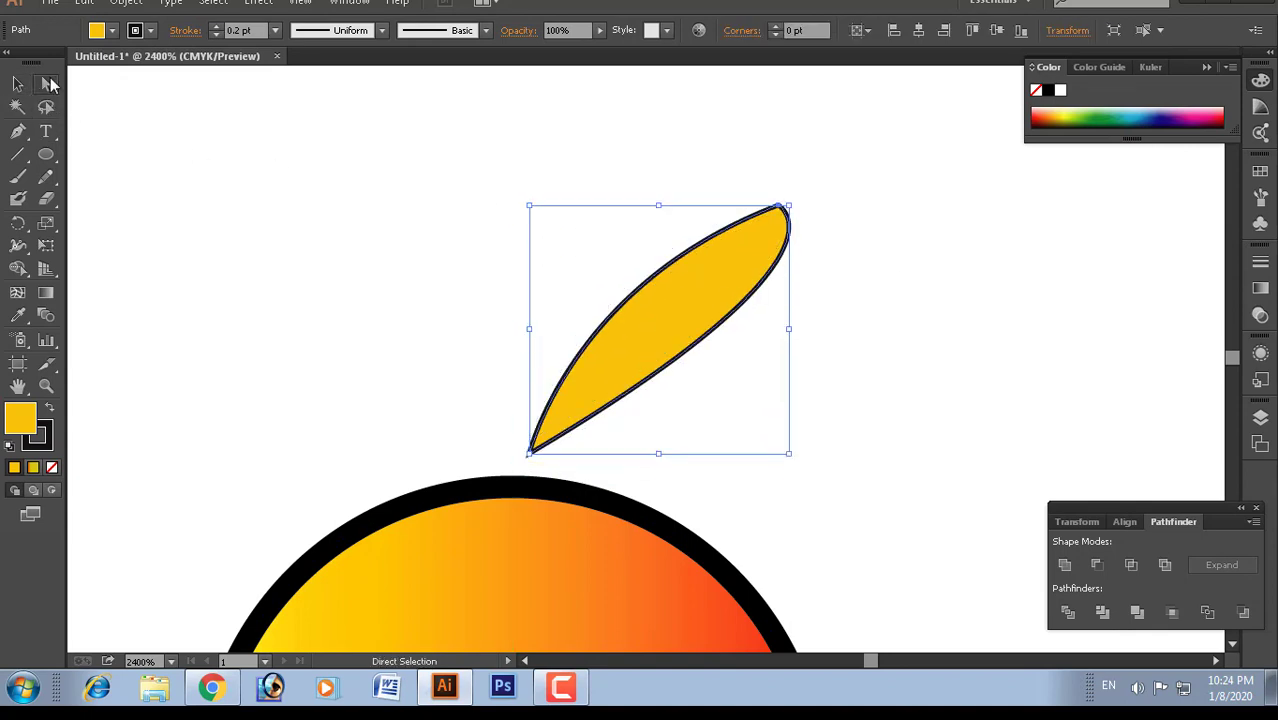
drag(571, 189, 756, 394)
drag(569, 283, 457, 264)
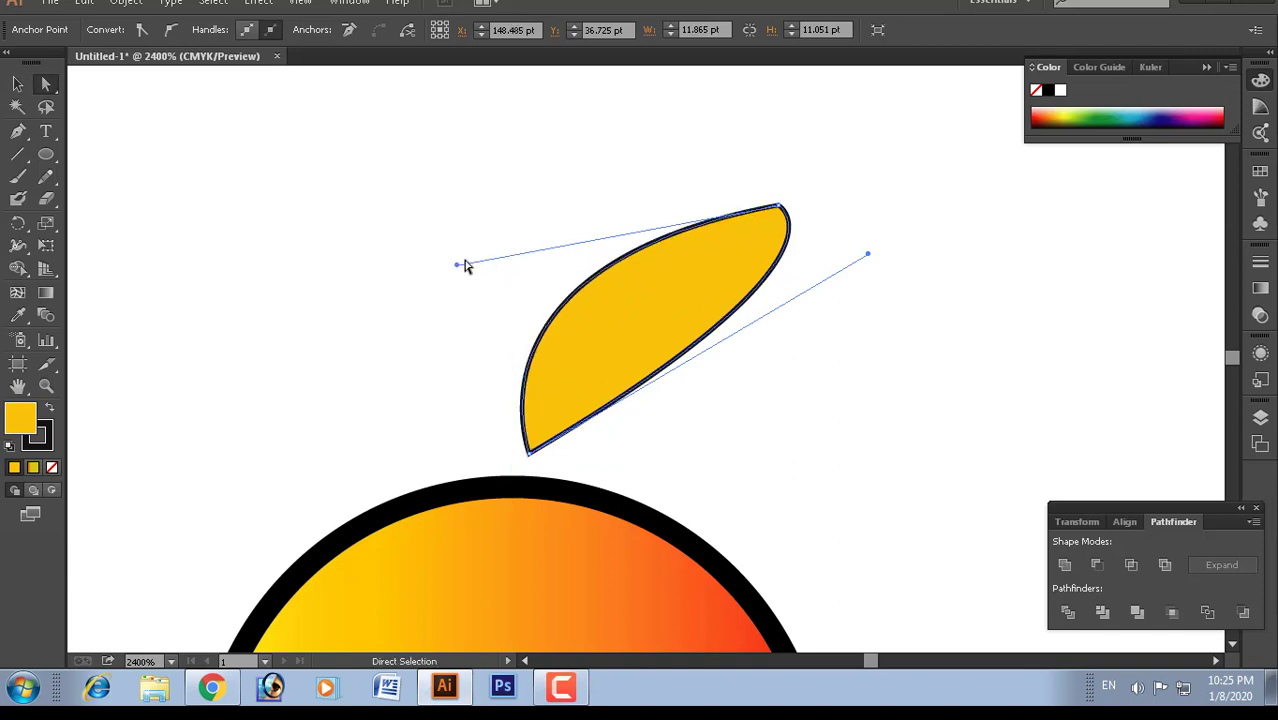
drag(866, 265, 713, 365)
click(887, 325)
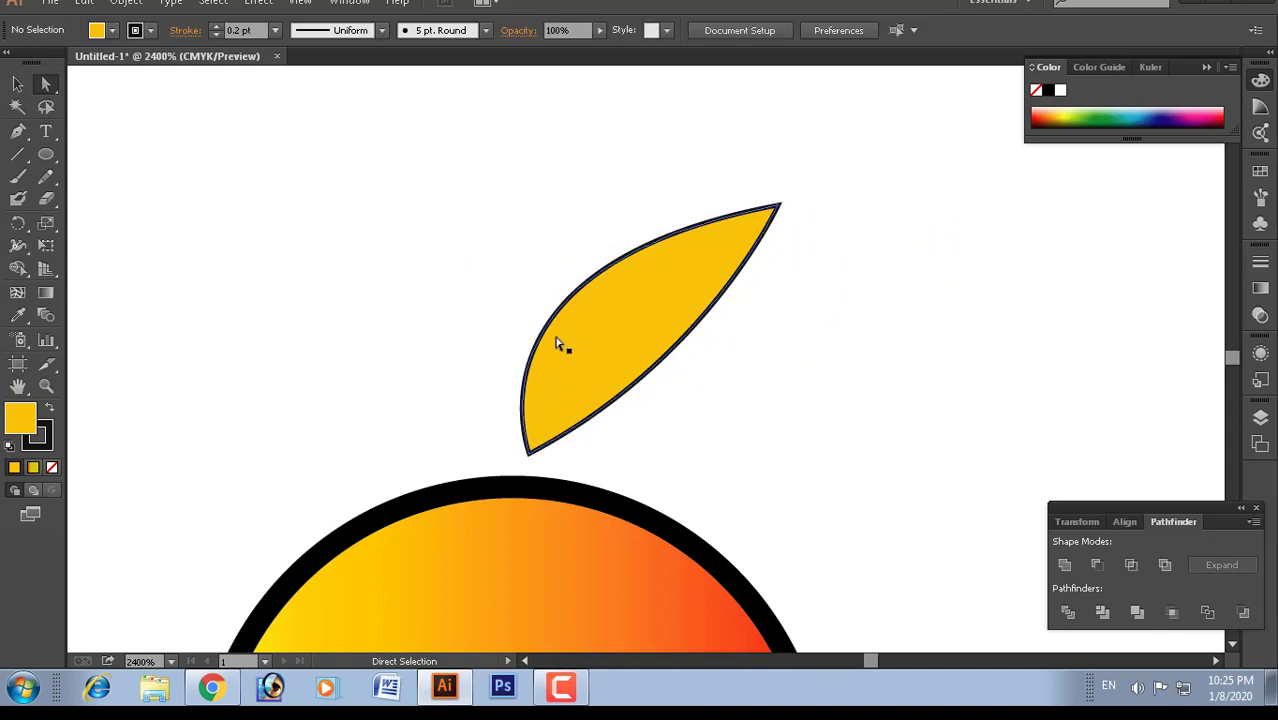
Step: Fill the leaf with a linear orange-to-green gradient, with the orange stop at 20.69% and the green stop at 71.92%
click(553, 330)
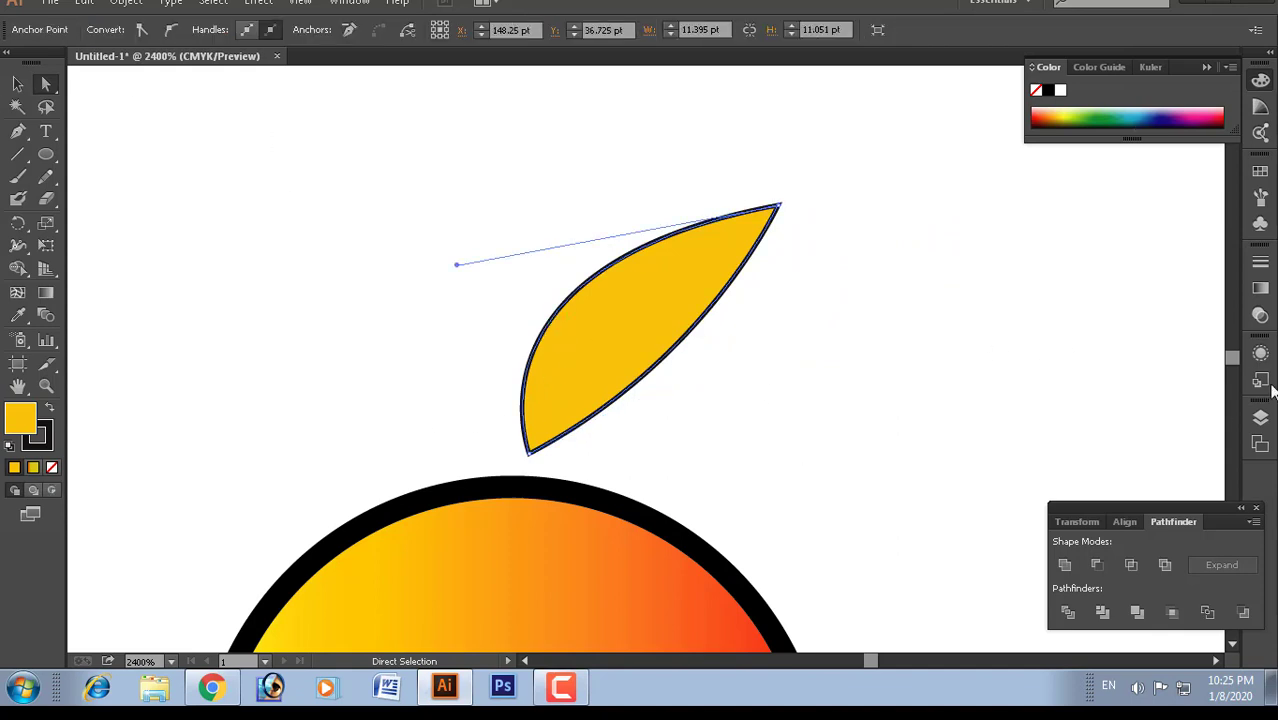
click(1260, 288)
click(1135, 385)
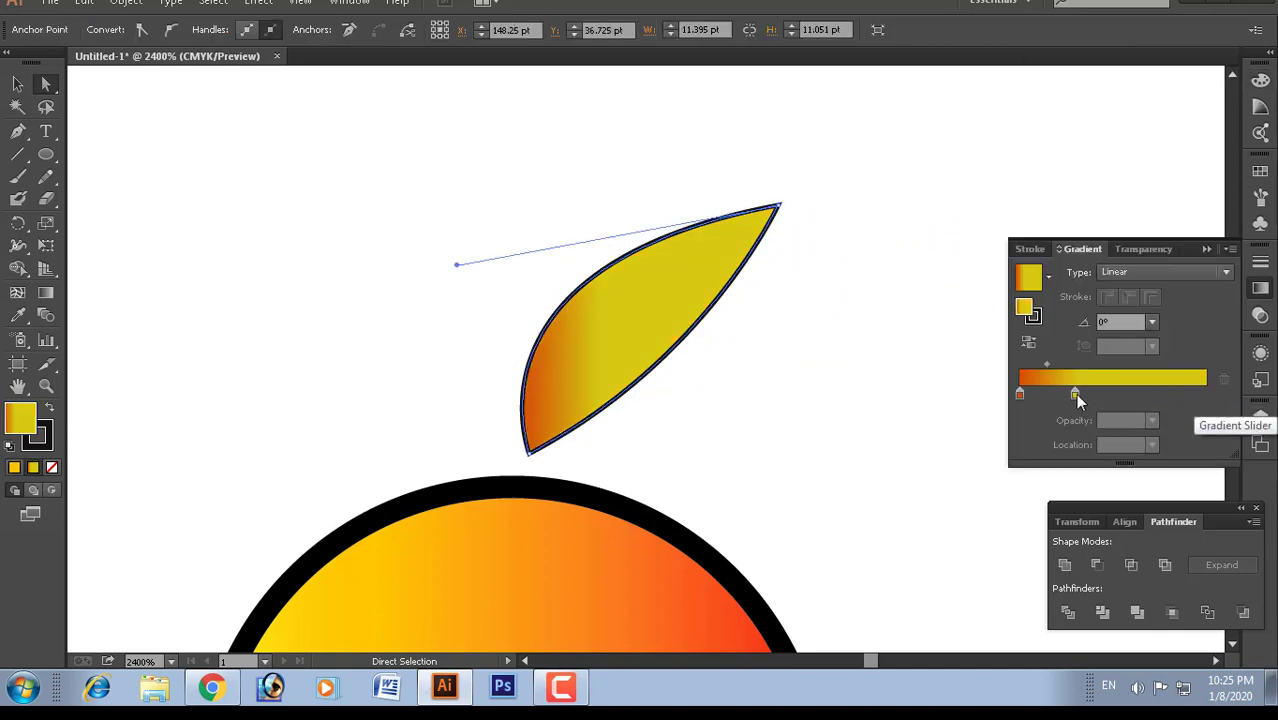
double_click(1075, 394)
click(1075, 394)
double_click(1075, 394)
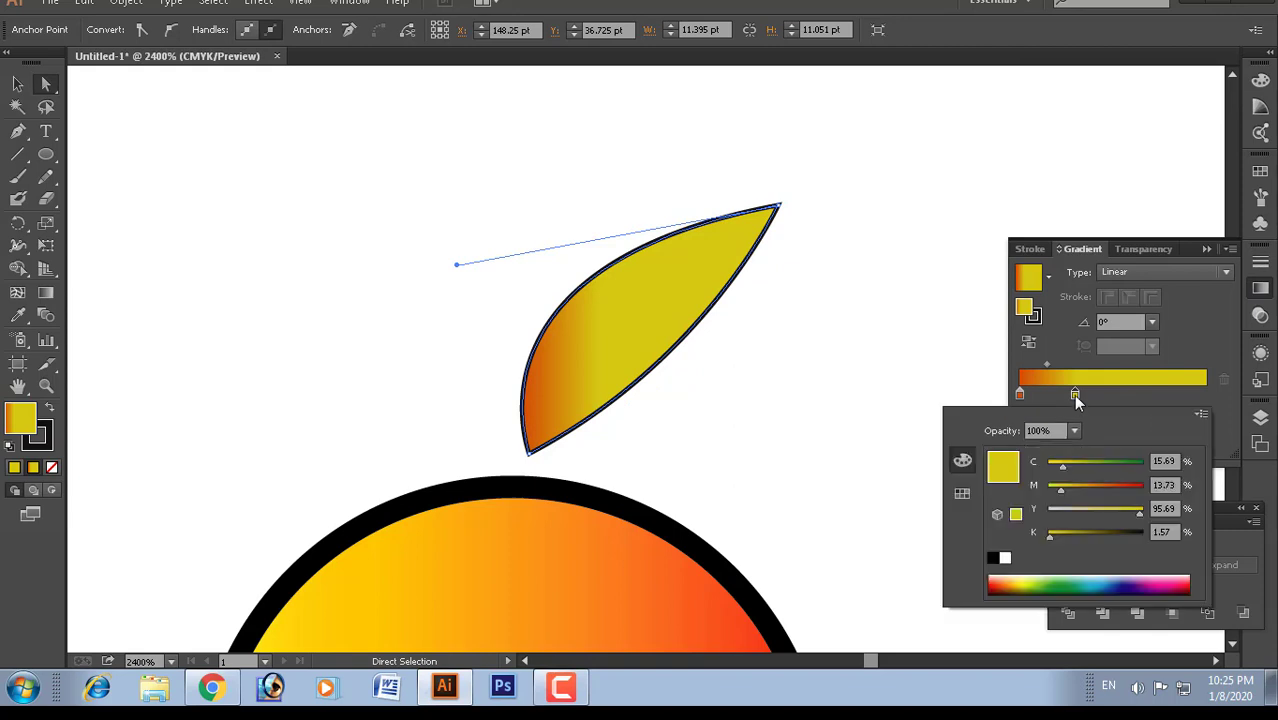
click(1062, 582)
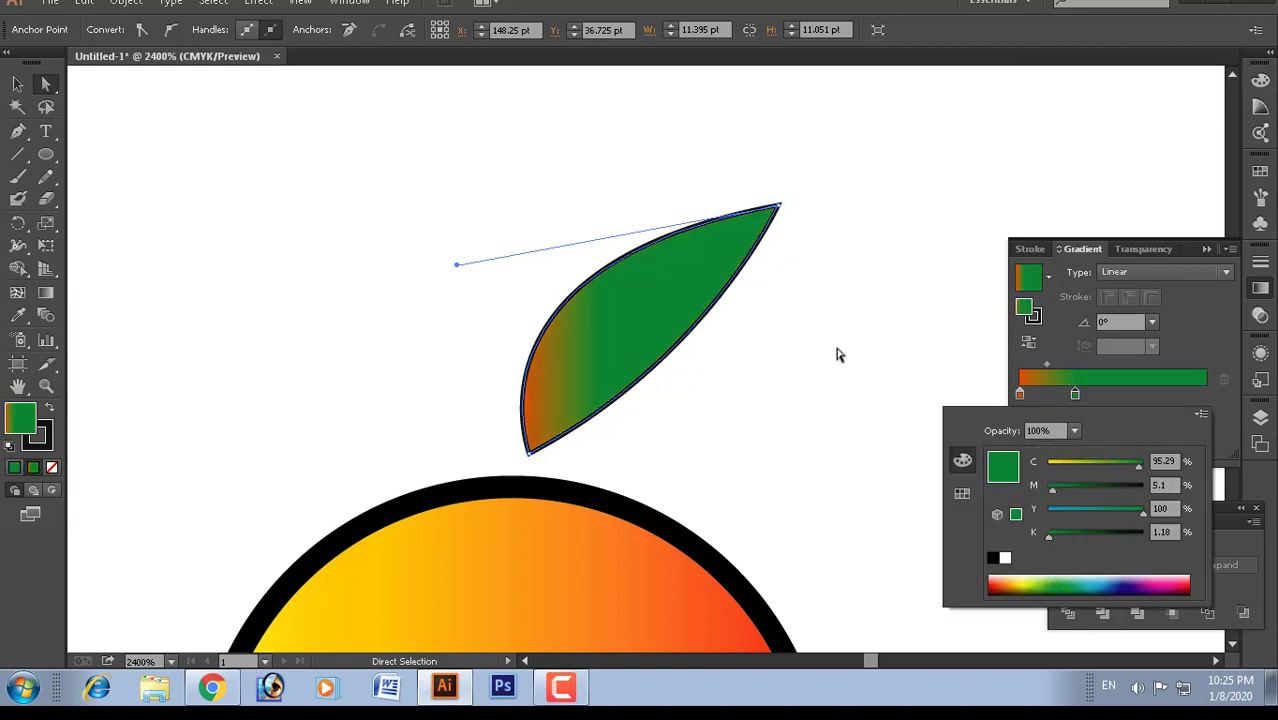
click(969, 396)
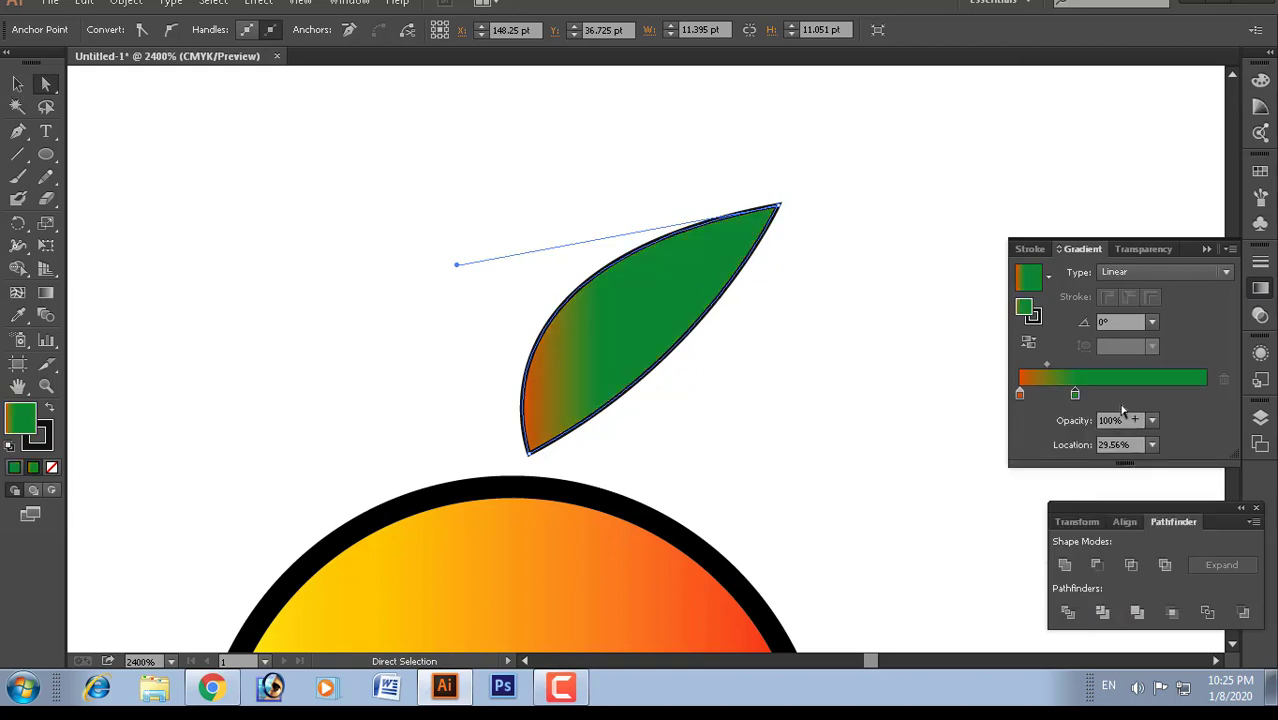
drag(1074, 396, 1155, 404)
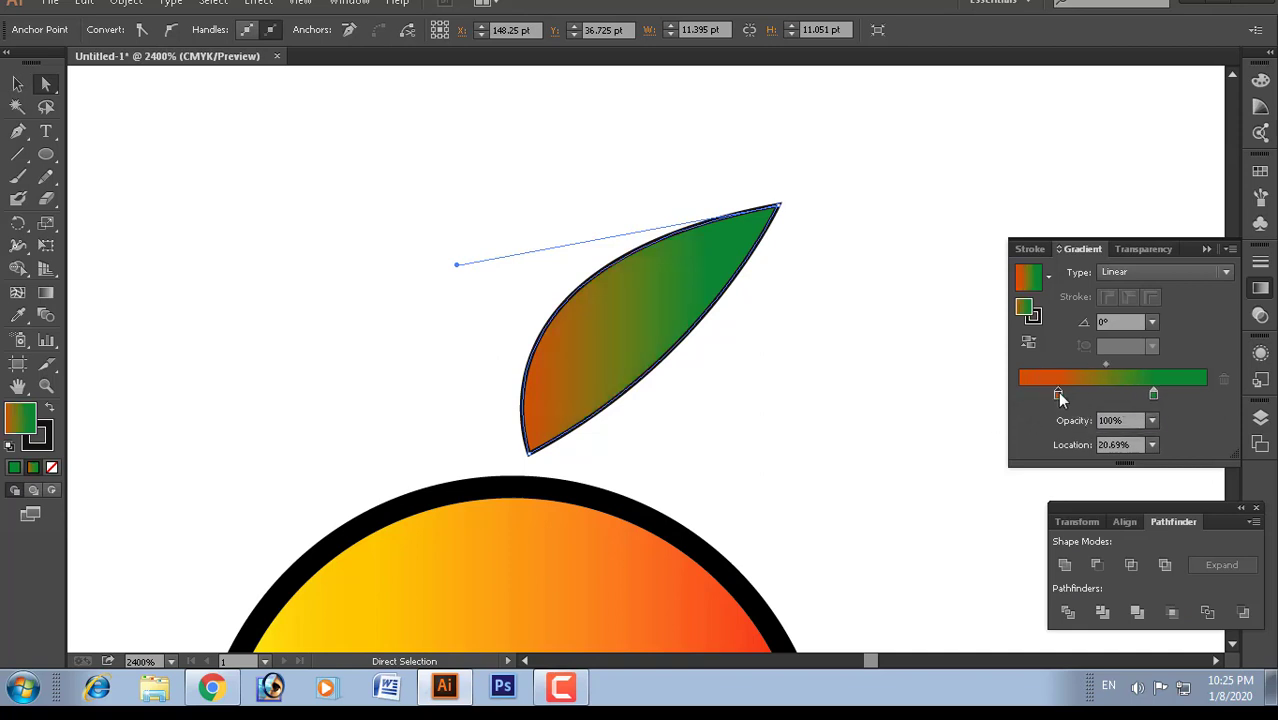
Step: Create a copy of the leaf rotated about 42° counterclockwise around its lower tip
click(18, 84)
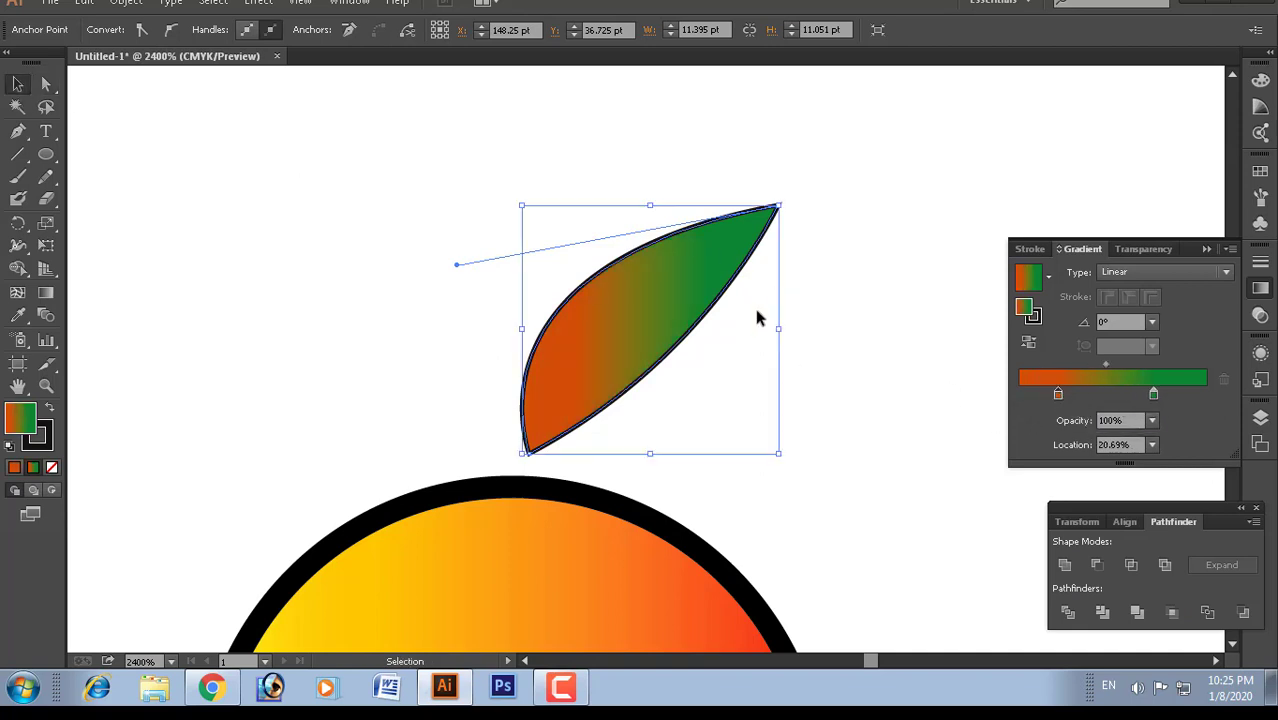
click(690, 294)
key(r)
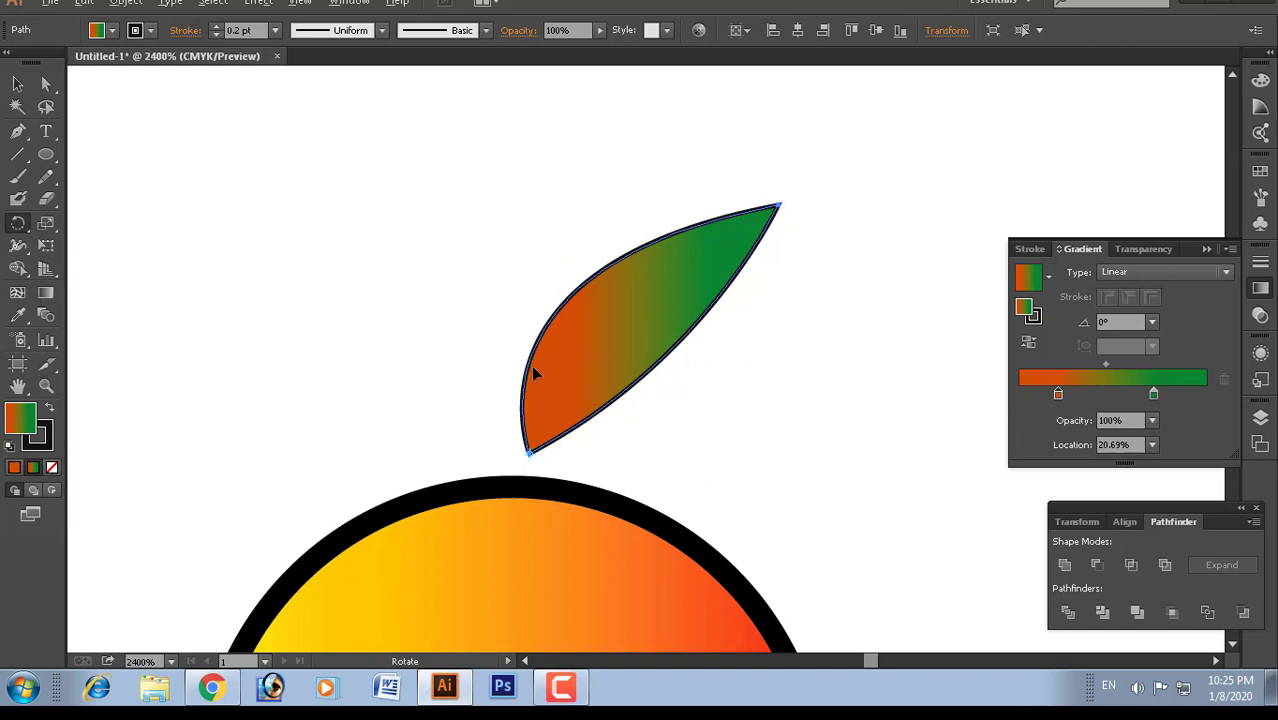
drag(533, 371, 463, 378)
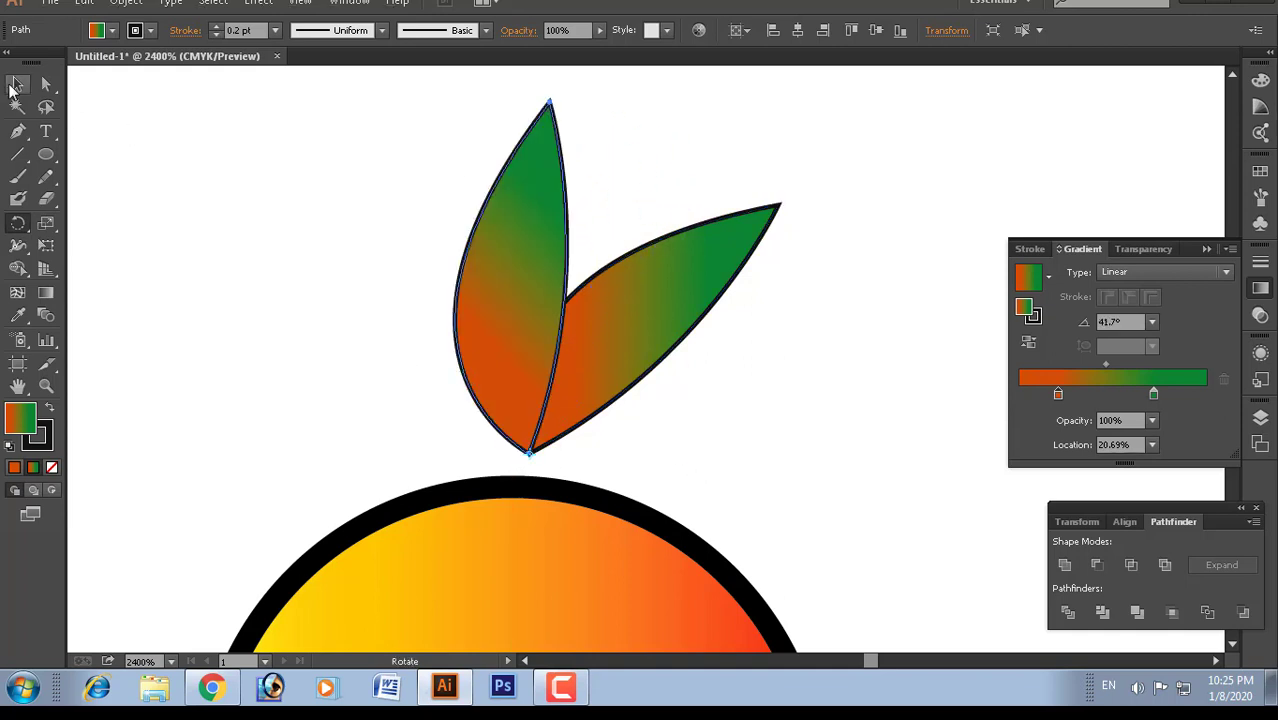
Step: Scale the rotated leaf copy down to roughly half its size, keeping its base at the larger leaf's lower tip
click(18, 84)
drag(549, 108, 552, 205)
key(a)
key(v)
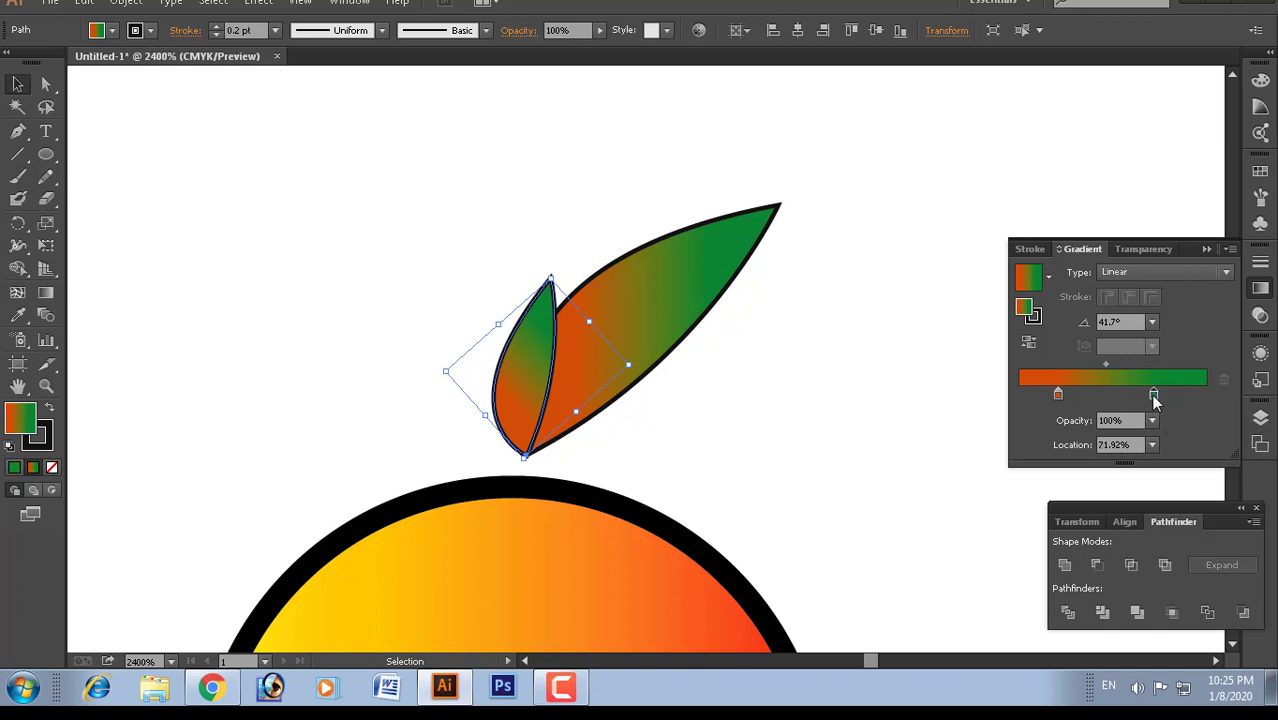
Step: Try a red gradient end stop and the blue-to-transparent gradient swatch as the small leaf's fill
double_click(1153, 394)
click(1022, 580)
click(998, 580)
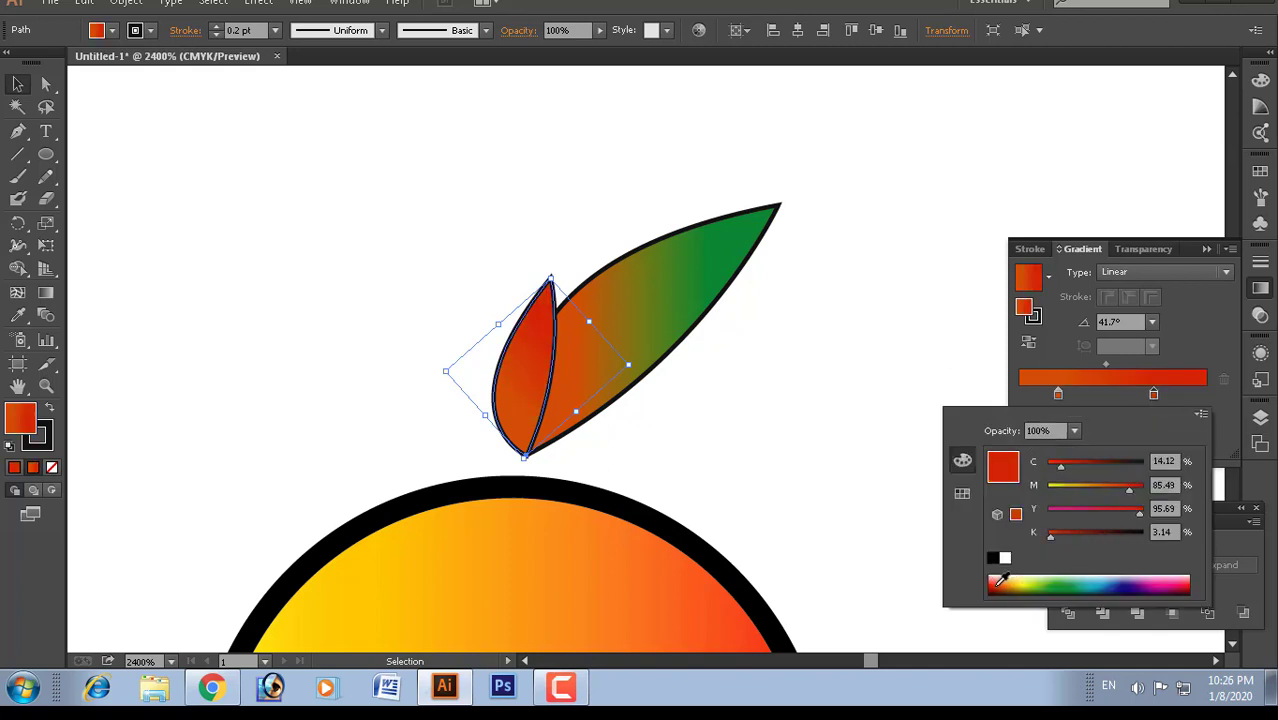
click(110, 31)
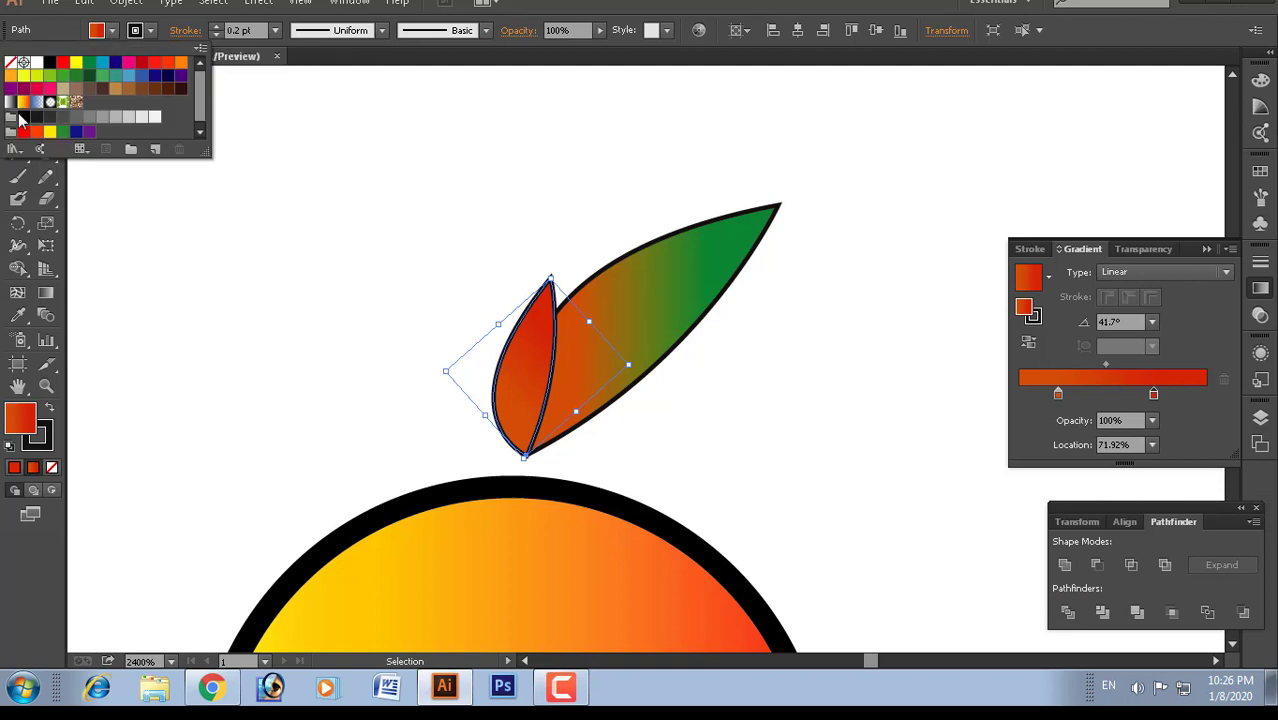
click(37, 101)
click(473, 231)
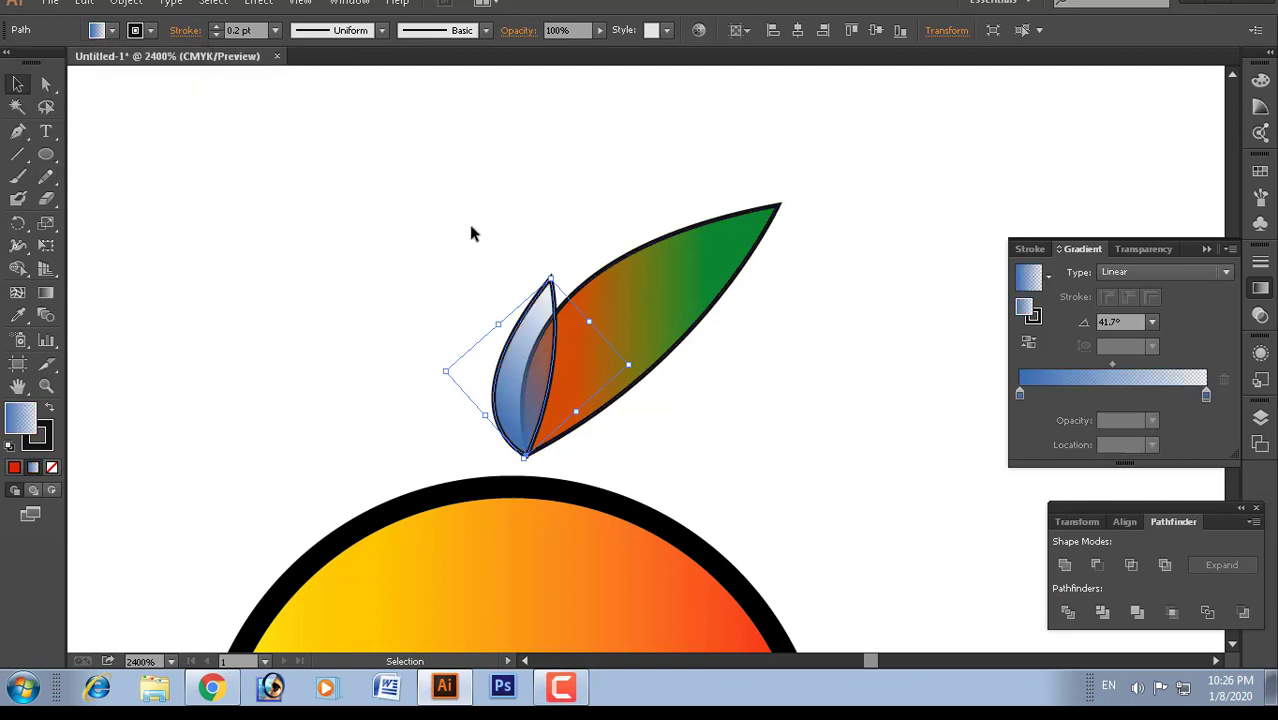
click(473, 231)
click(558, 308)
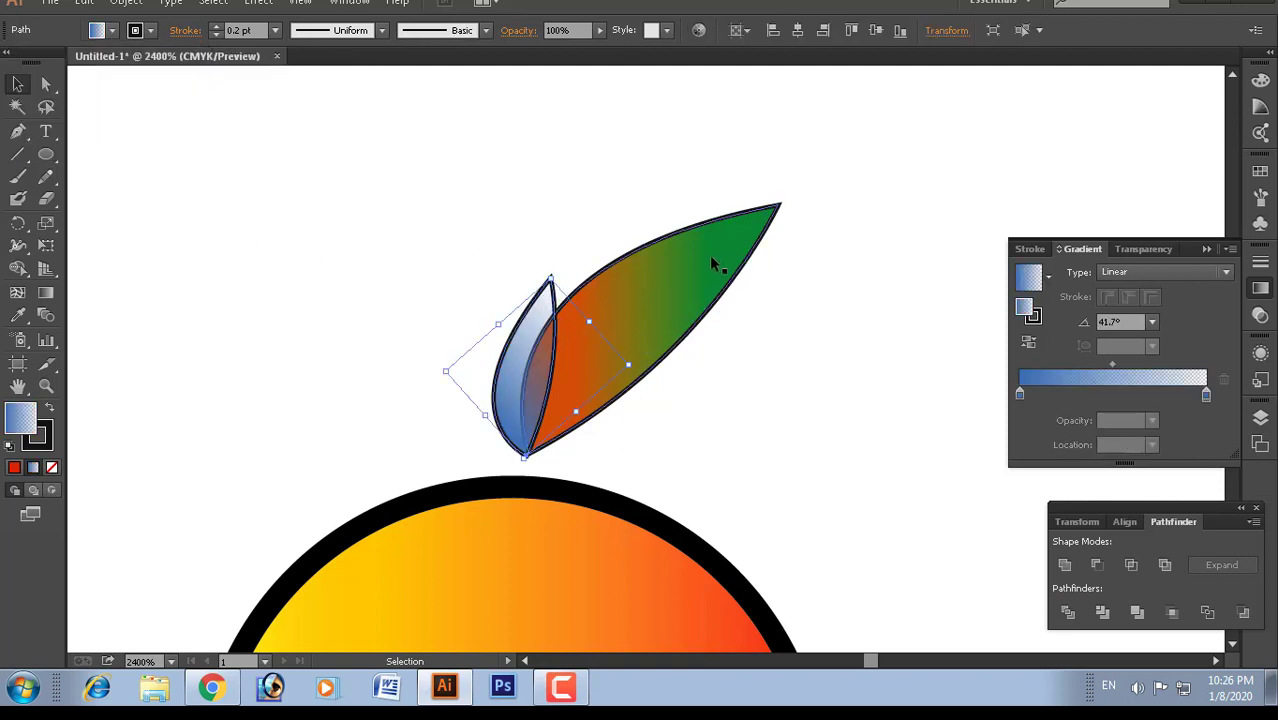
Step: Fill the small leaf with the yellow-to-red gradient swatch and change its middle orange stop to green
click(111, 30)
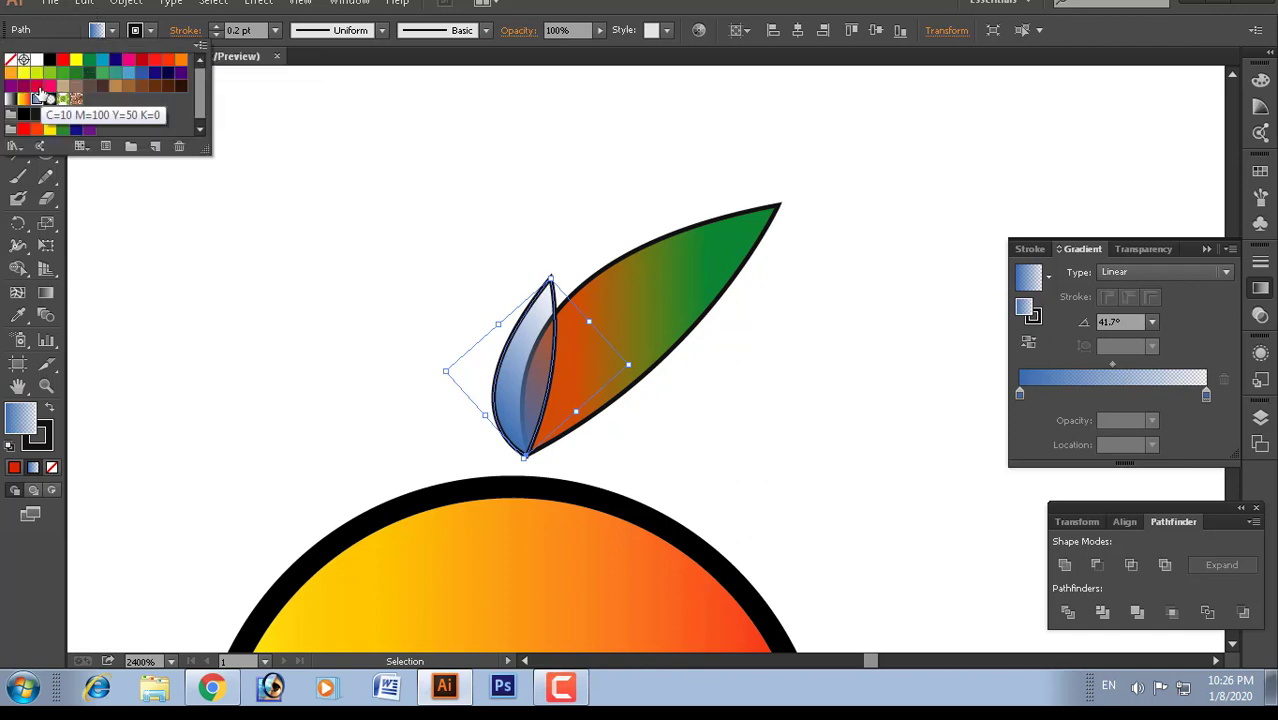
click(23, 101)
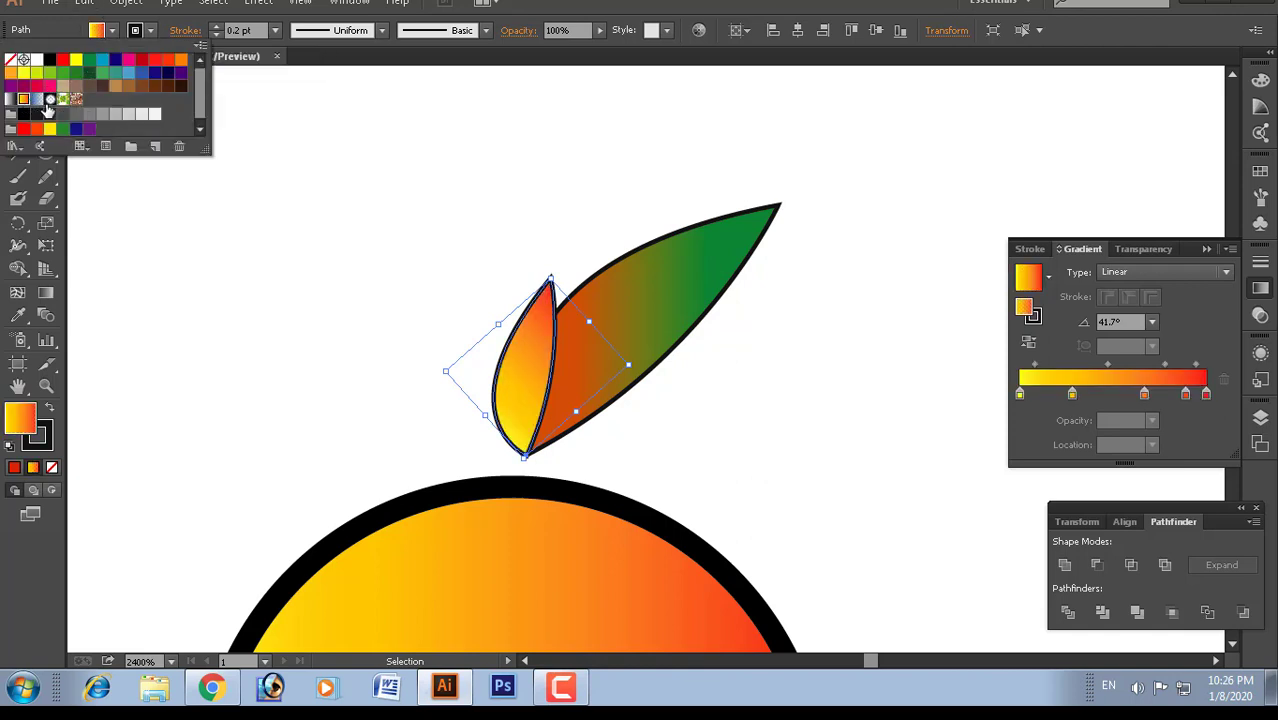
click(1186, 395)
double_click(1186, 395)
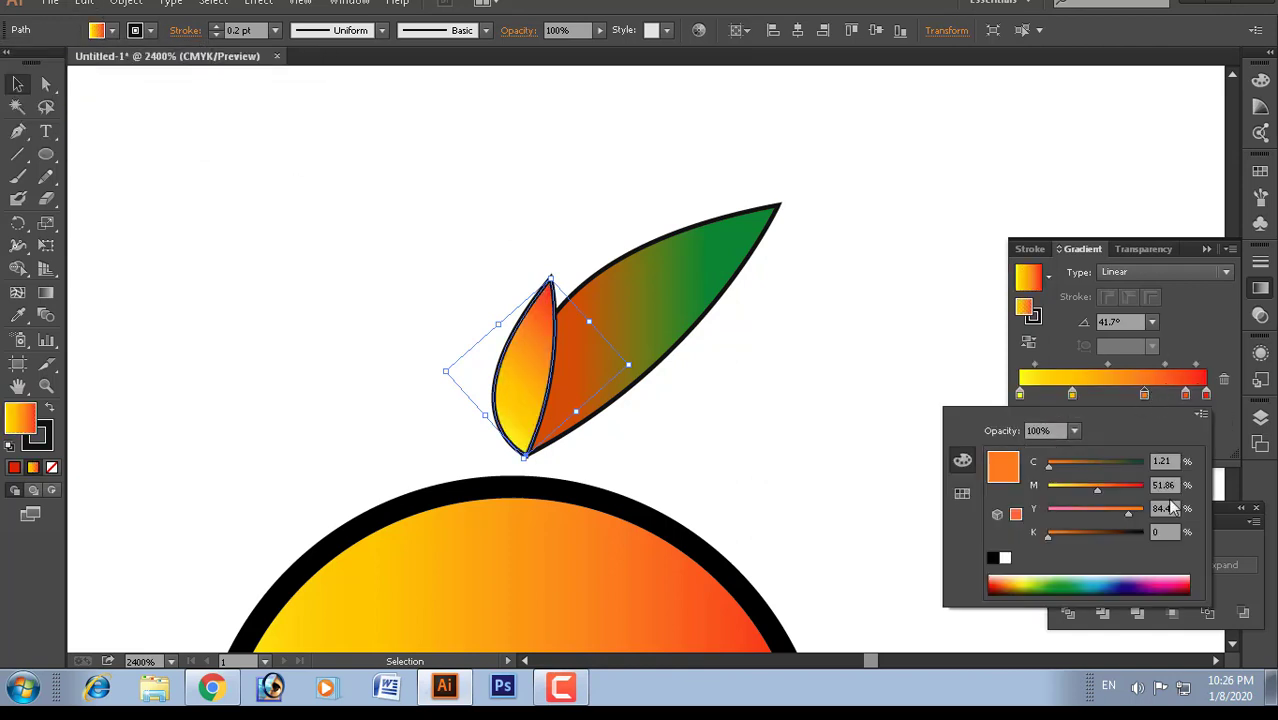
click(1066, 578)
click(800, 352)
click(803, 353)
Step: Remove the black outline from the large leaf and deselect it
drag(741, 329, 660, 272)
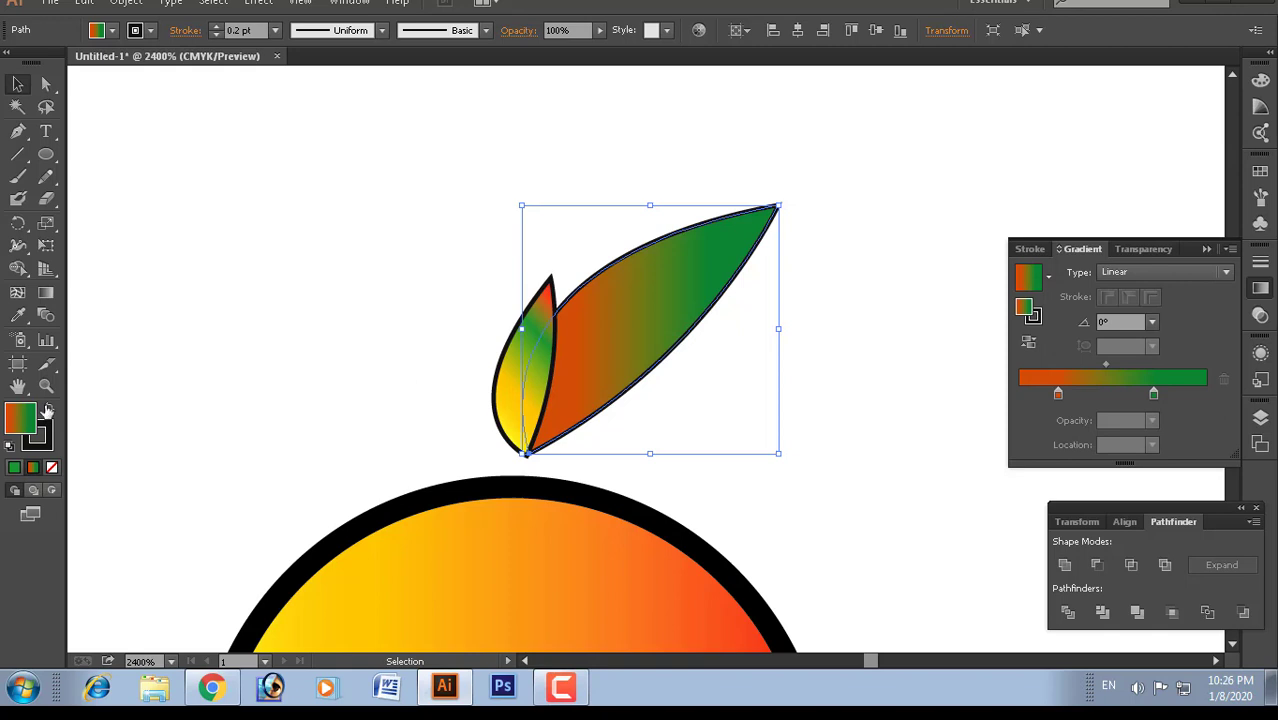
click(47, 411)
key(shift+x)
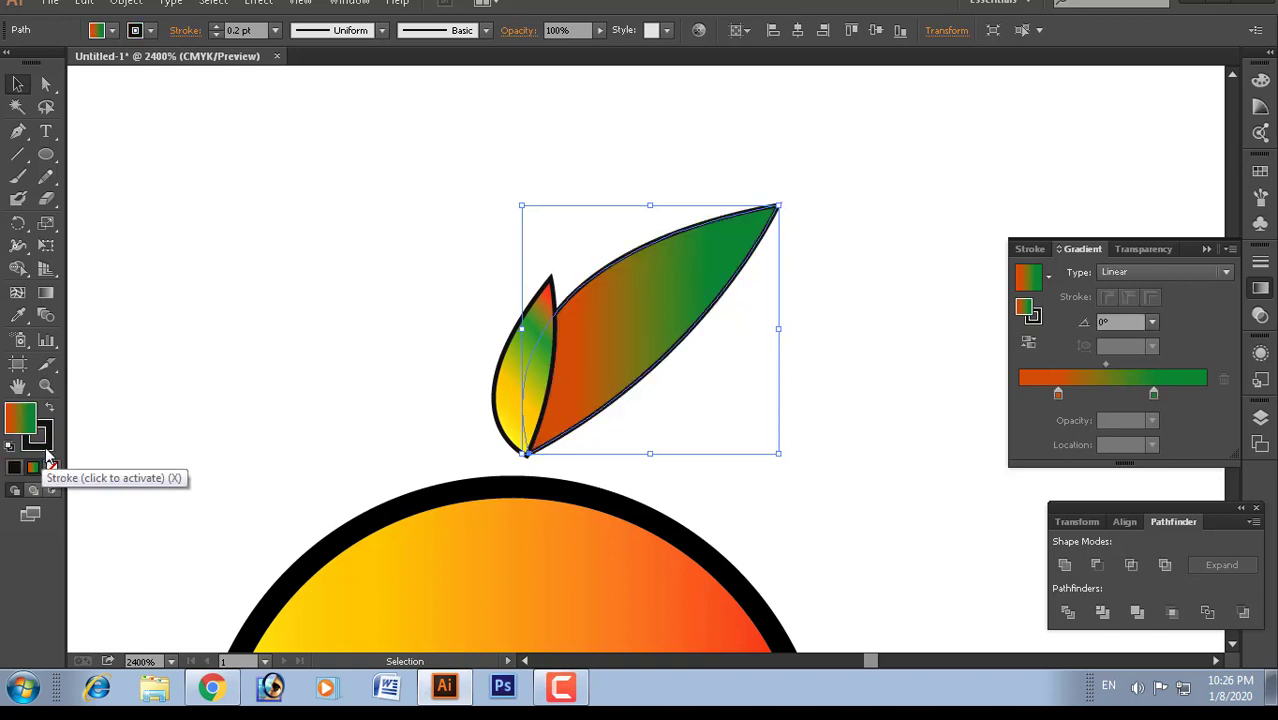
click(44, 452)
click(53, 470)
click(322, 411)
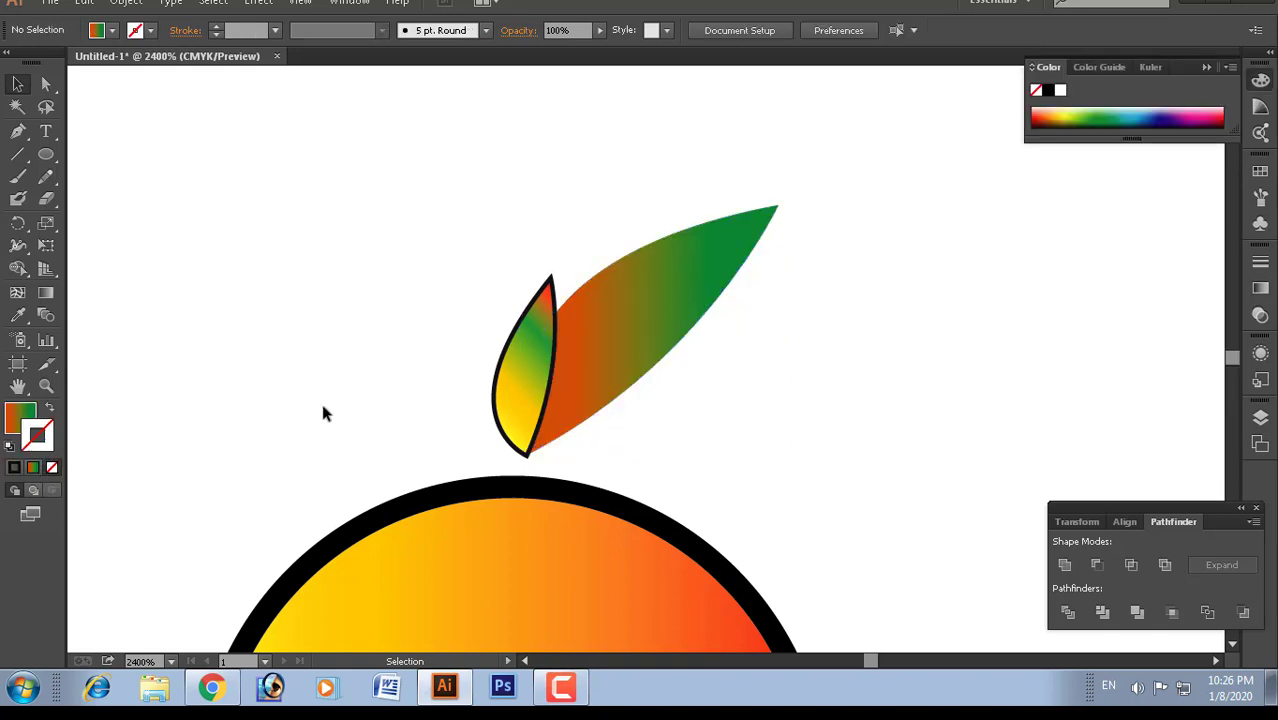
Step: Examine the finished pencil illustration as a whole and in close-up, from the leaves and dome down to the tip
key(ctrl+minus)
key(ctrl+minus)
key(ctrl+minus)
key(ctrl+minus)
key(ctrl+minus)
drag(488, 248, 753, 616)
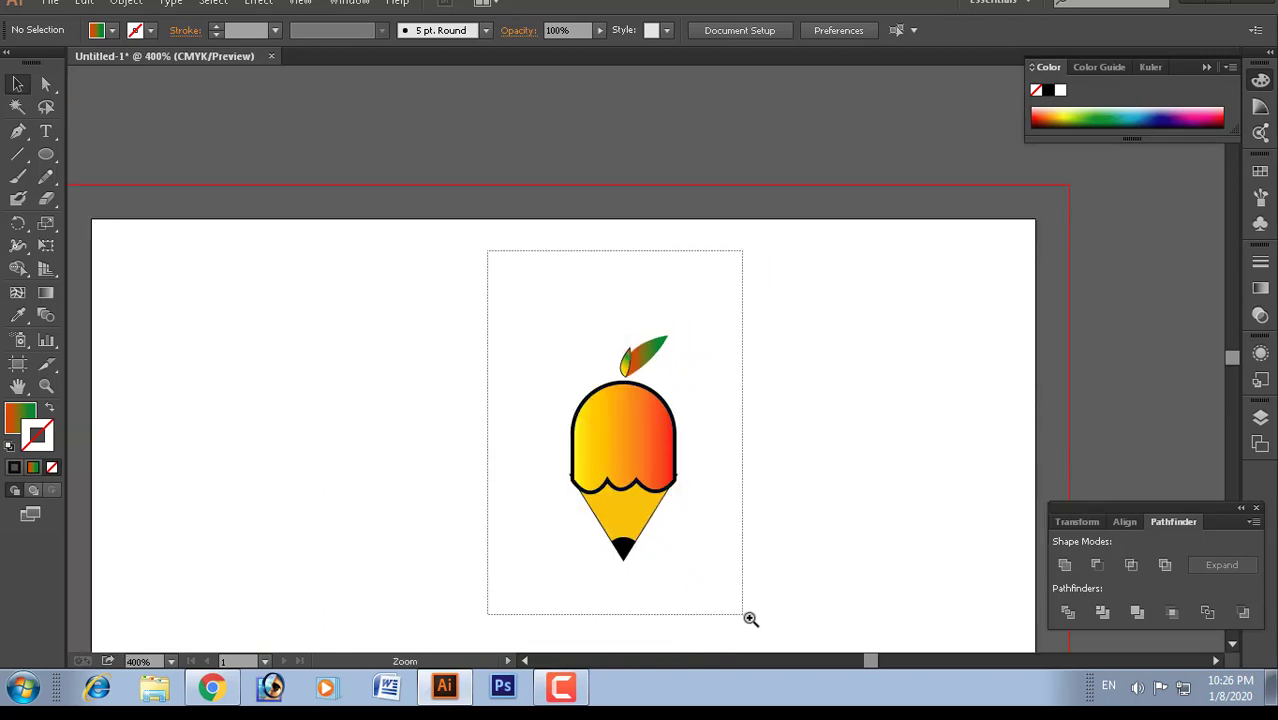
drag(514, 157, 863, 599)
drag(402, 133, 589, 360)
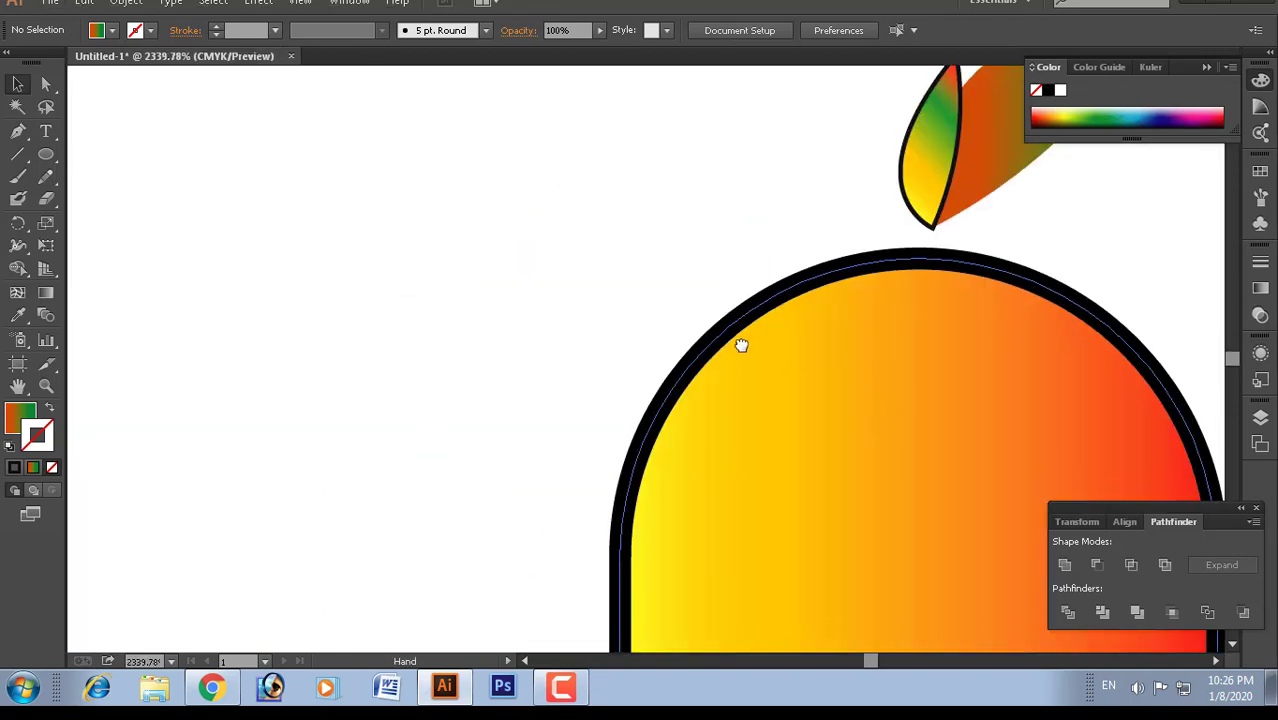
drag(850, 428, 505, 280)
key(ctrl+minus)
key(ctrl+minus)
key(ctrl+minus)
scroll(655, 368, down, 1)
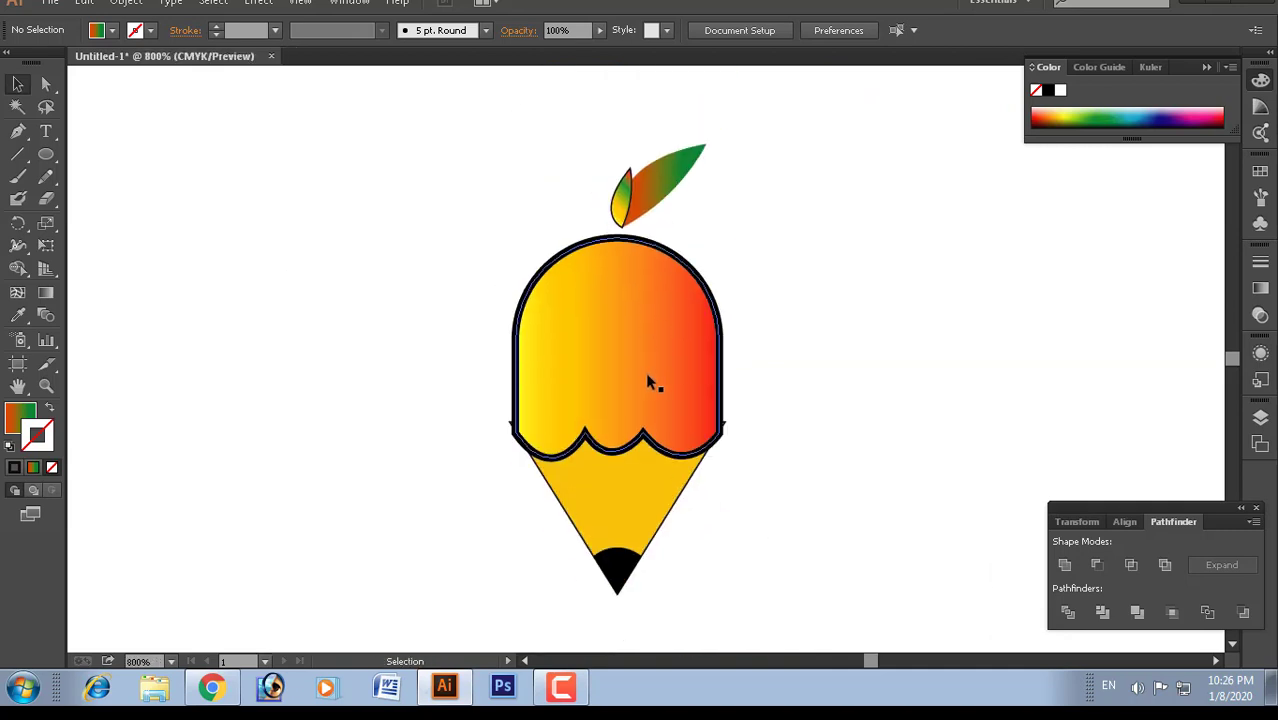
key(ctrl+space)
mouse_move(490, 158)
mouse_down()
mouse_move(596, 305)
mouse_move(656, 462)
mouse_up()
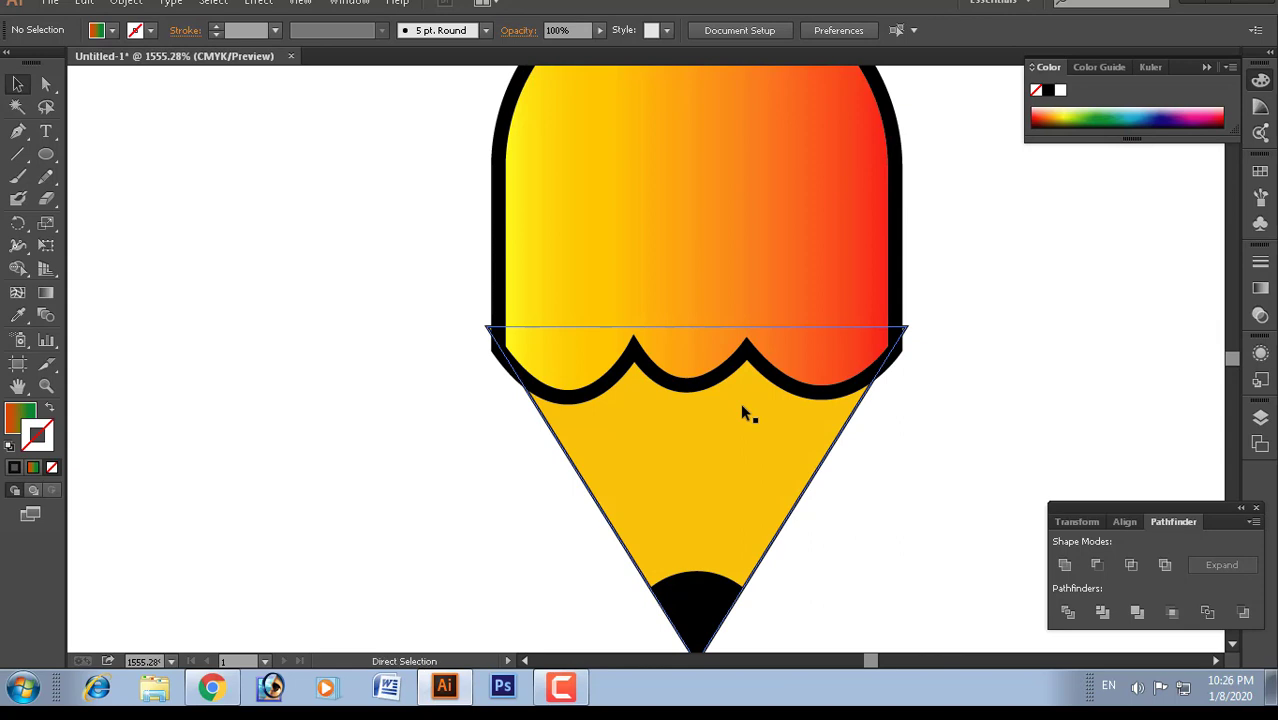
key(ctrl+minus)
key(ctrl+minus)
scroll(747, 408, up, 1)
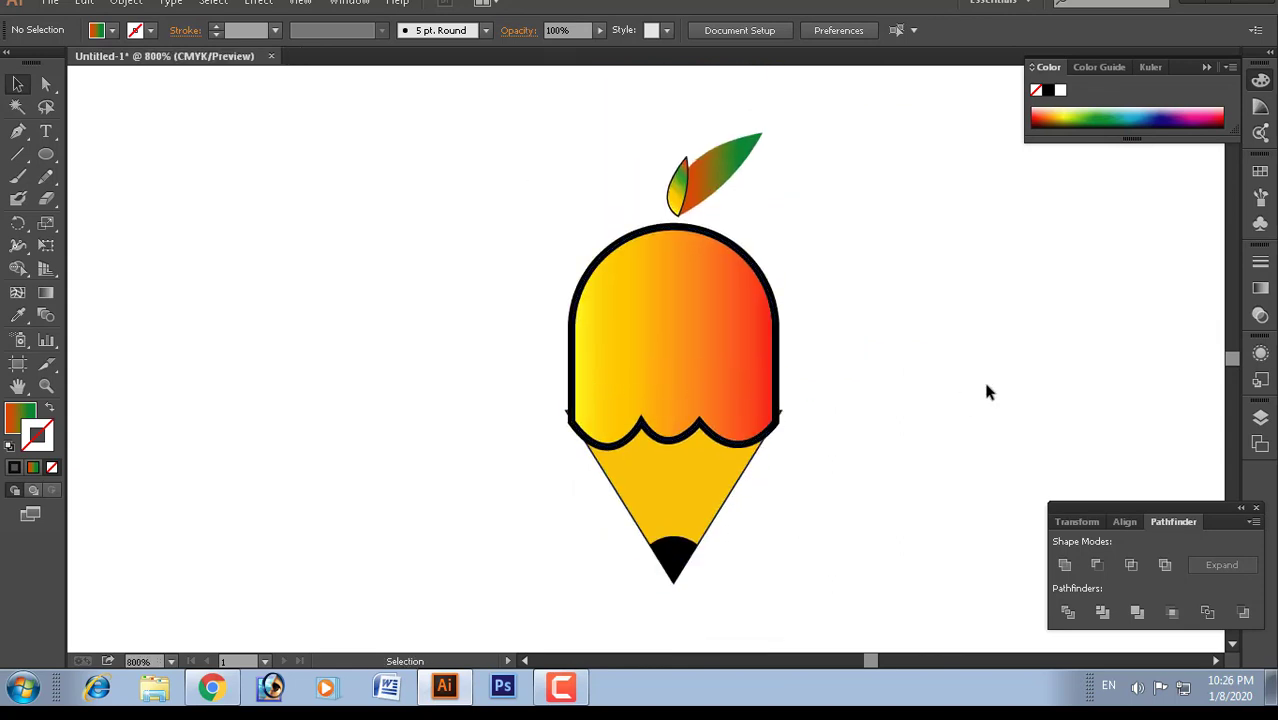
click(561, 687)
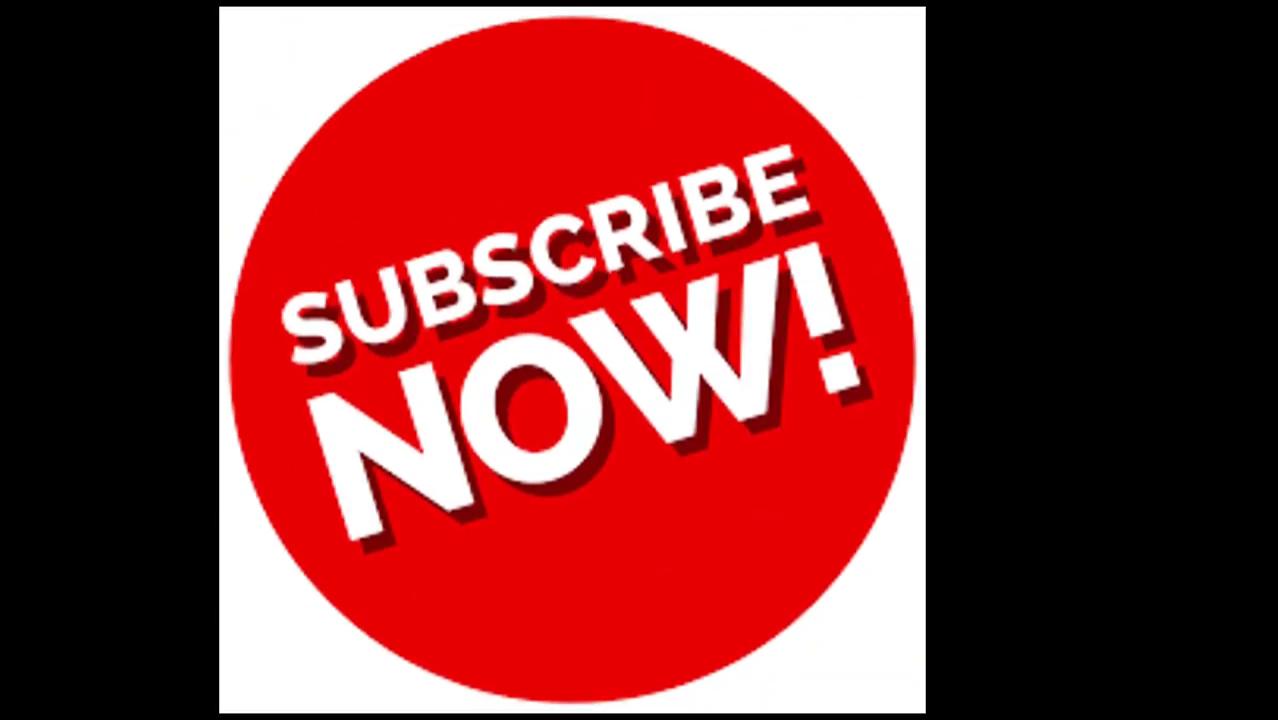